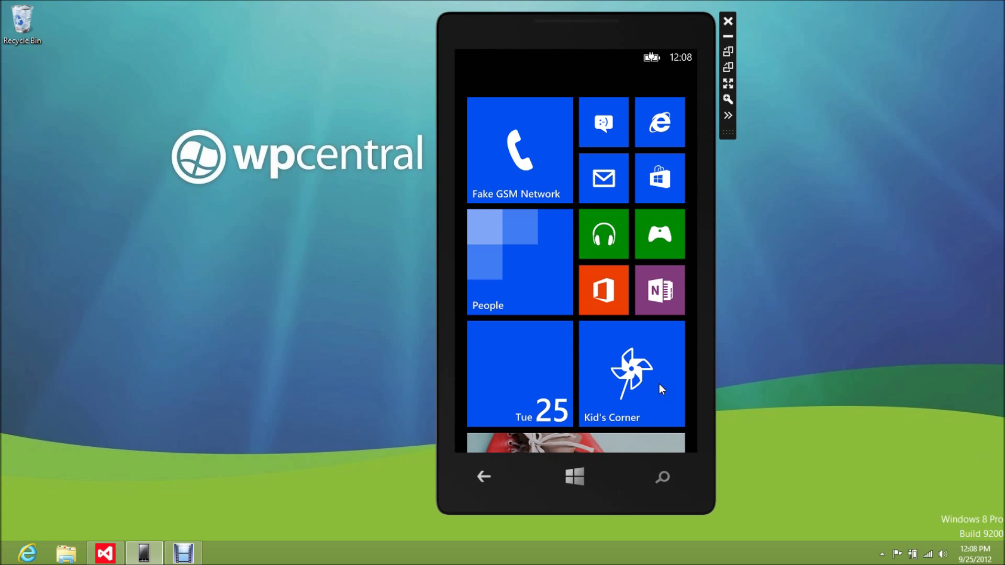
pyautogui.moveTo(659, 380); pyautogui.dragTo(677, 247)
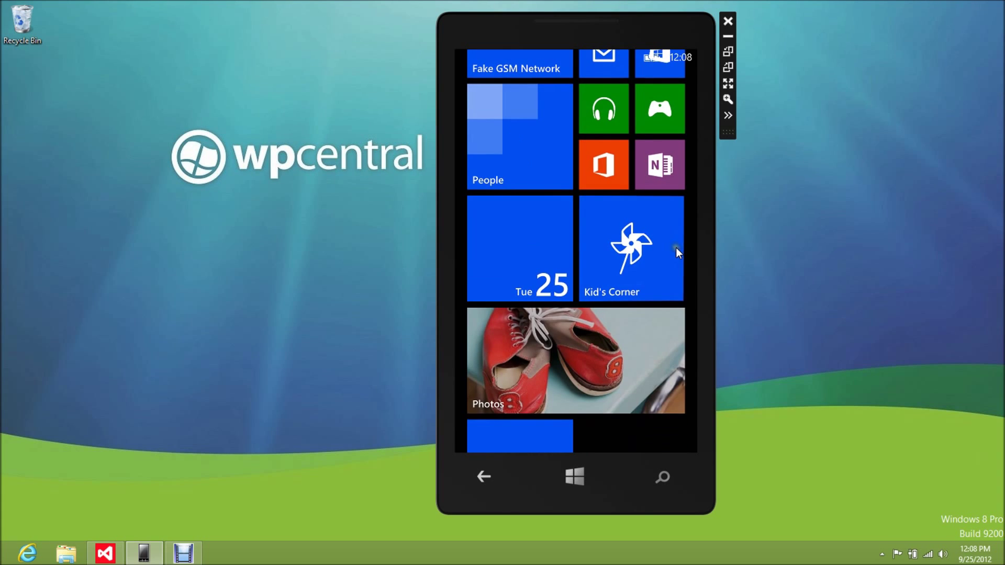
# - Swipe from the Start screen to the app list and launch Settings
pyautogui.moveTo(632, 382); pyautogui.dragTo(636, 429)
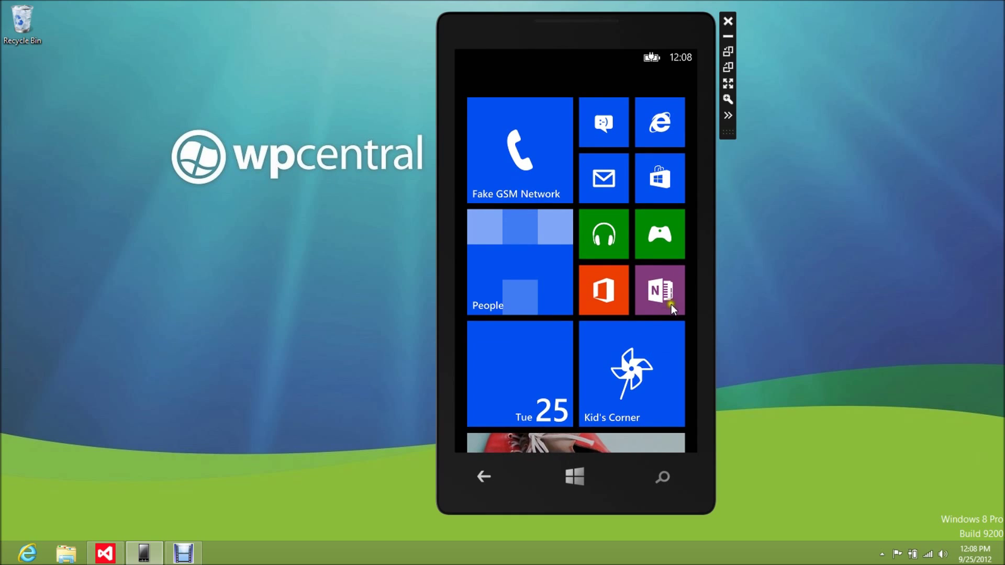
pyautogui.moveTo(681, 296); pyautogui.dragTo(507, 306)
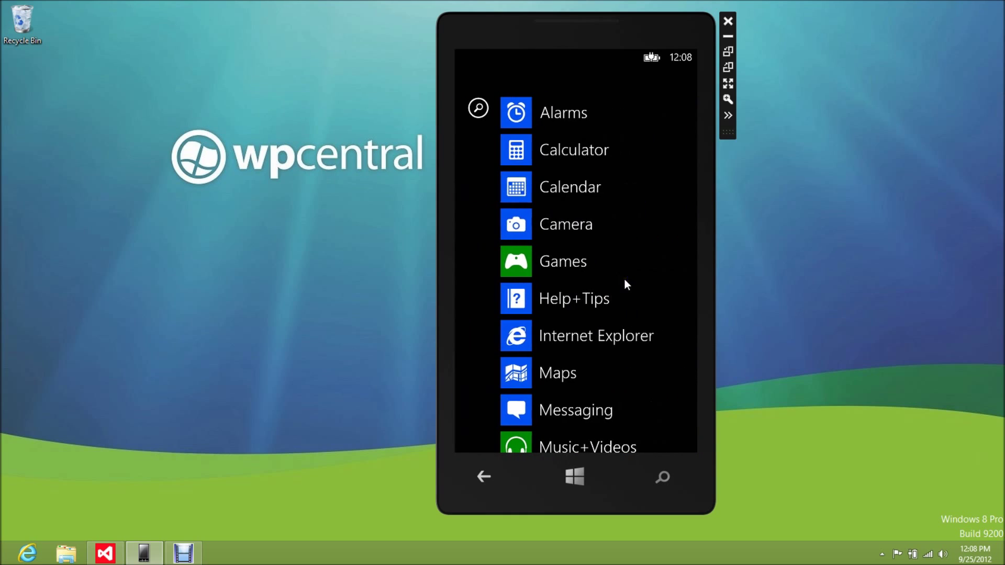
pyautogui.moveTo(606, 363); pyautogui.dragTo(650, 157)
pyautogui.moveTo(617, 328); pyautogui.dragTo(658, 197)
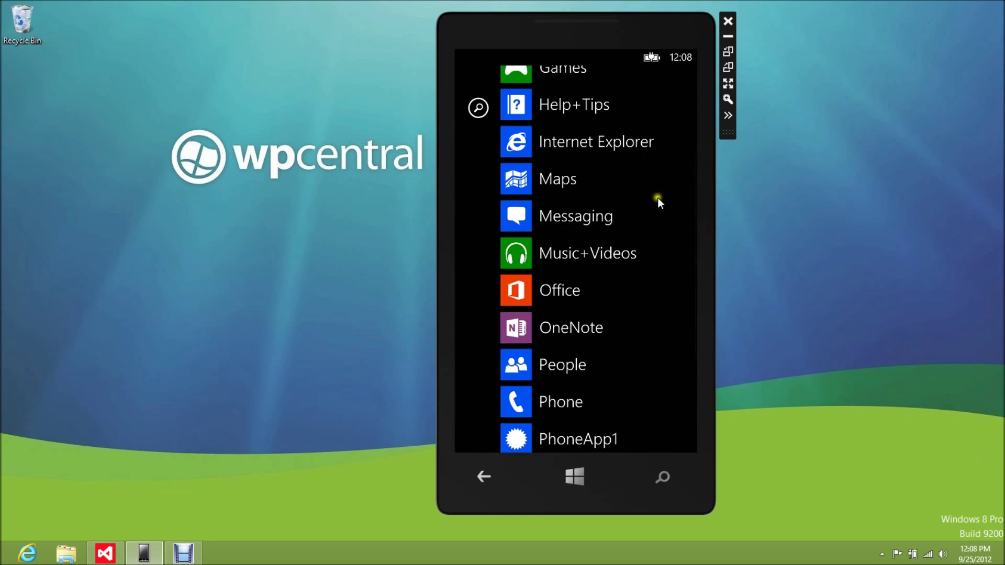
pyautogui.moveTo(625, 385); pyautogui.dragTo(636, 355)
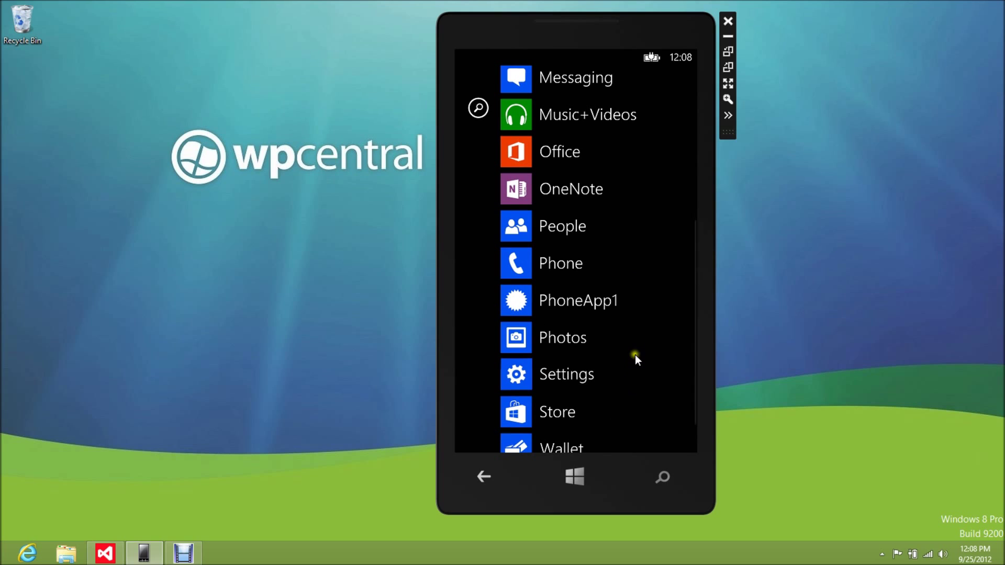
pyautogui.click(570, 373)
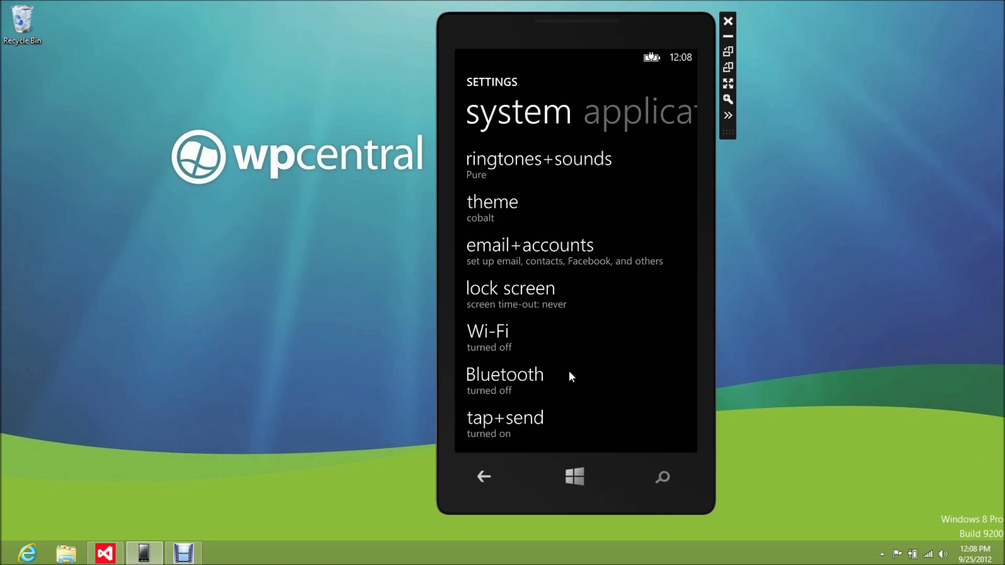
pyautogui.moveTo(626, 214); pyautogui.dragTo(625, 271)
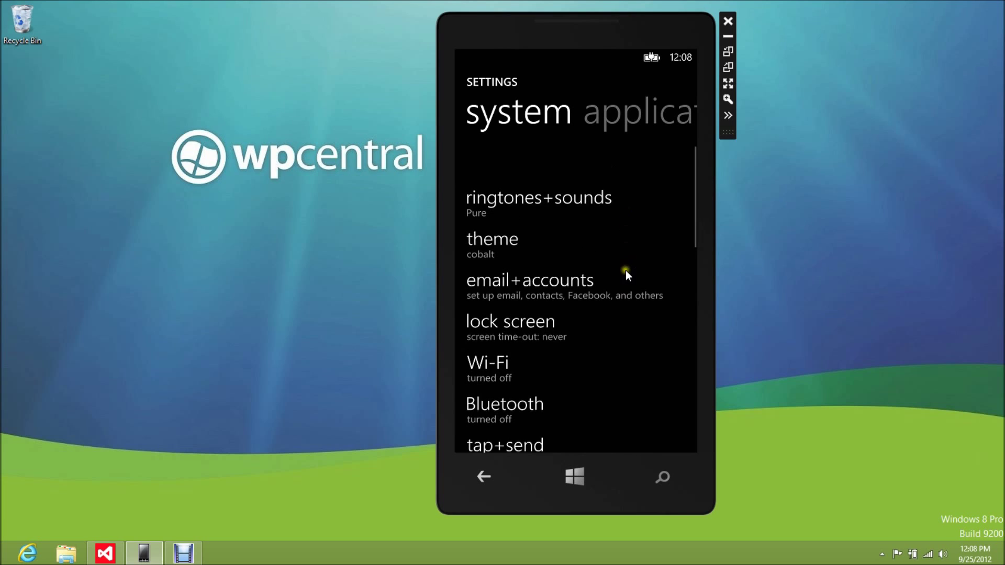
pyautogui.click(581, 167)
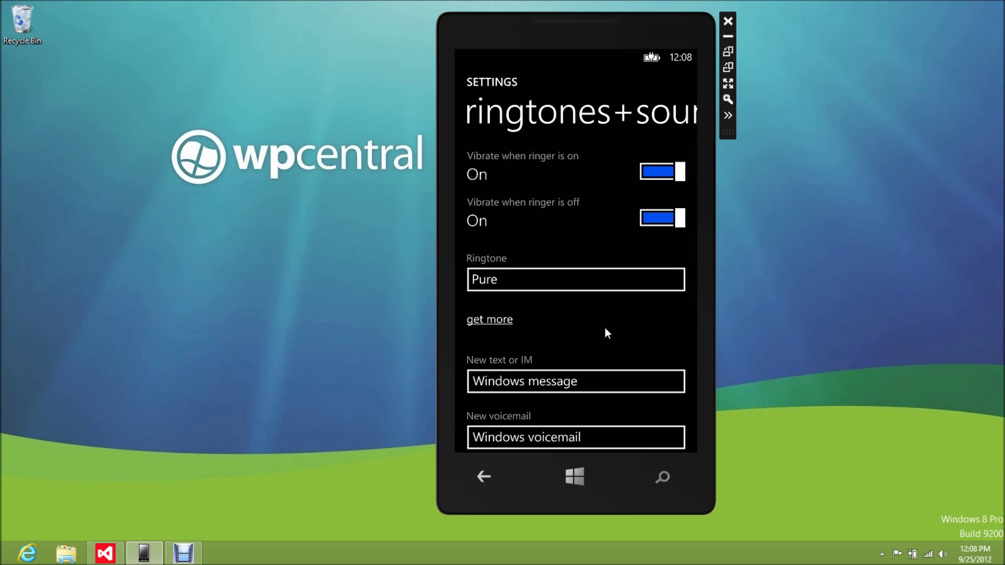
pyautogui.moveTo(605, 326)
pyautogui.mouseDown()
pyautogui.moveTo(623, 241)
pyautogui.moveTo(614, 328)
pyautogui.mouseUp()
pyautogui.moveTo(623, 290); pyautogui.dragTo(639, 240)
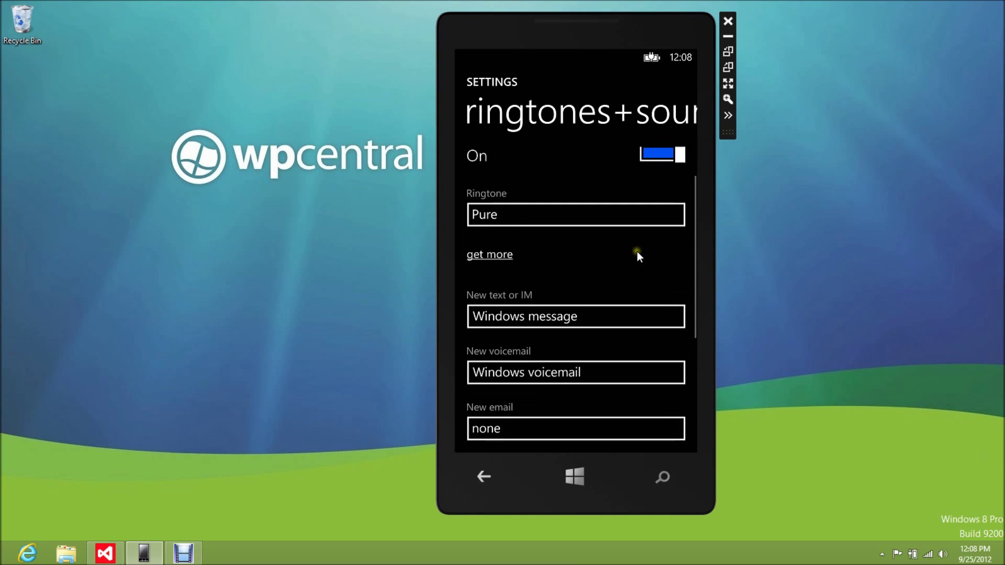
pyautogui.click(613, 305)
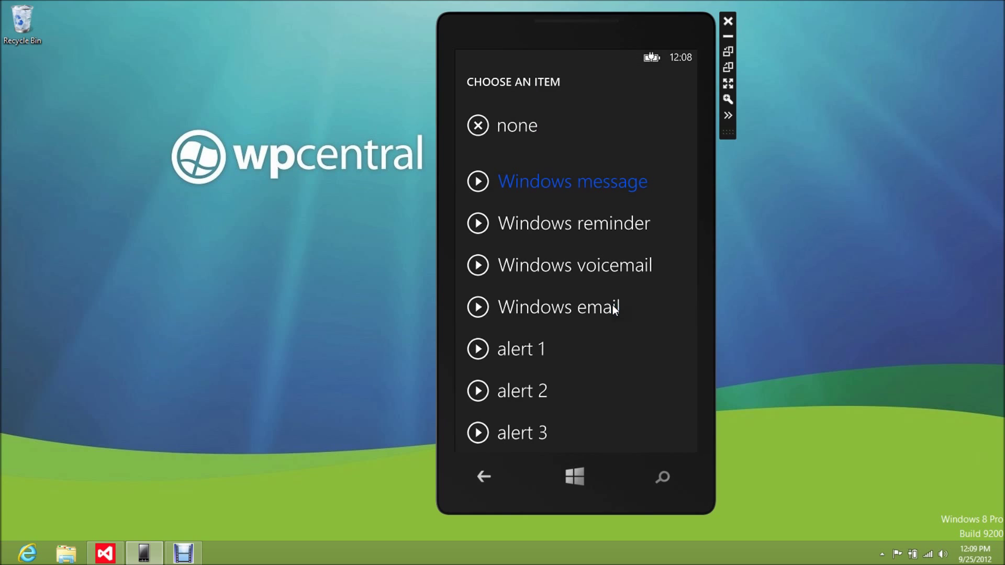
pyautogui.moveTo(626, 377)
pyautogui.mouseDown()
pyautogui.moveTo(650, 151)
pyautogui.moveTo(632, 443)
pyautogui.mouseUp()
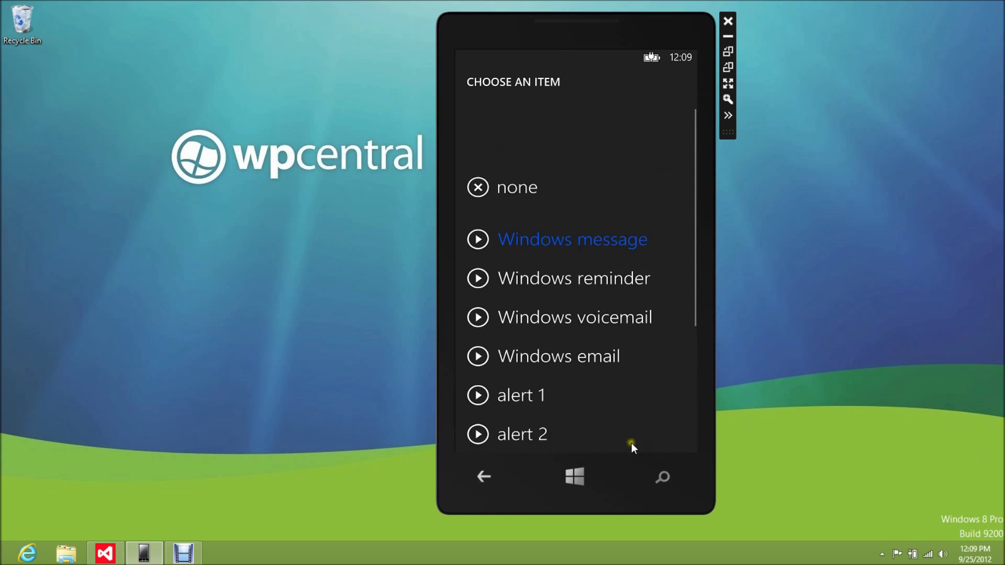
pyautogui.click(483, 476)
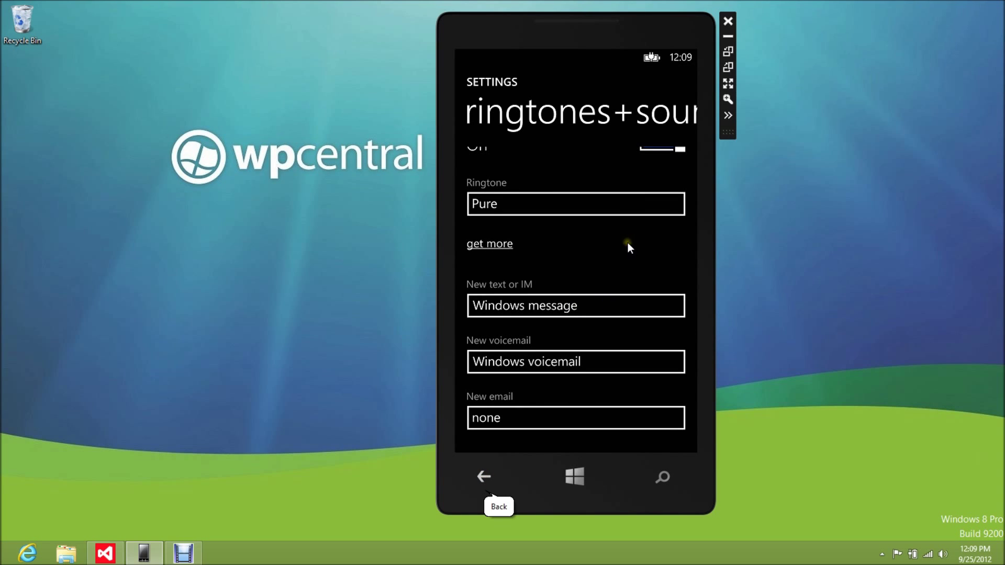
pyautogui.moveTo(627, 243)
pyautogui.mouseDown()
pyautogui.moveTo(614, 368)
pyautogui.moveTo(637, 229)
pyautogui.mouseUp()
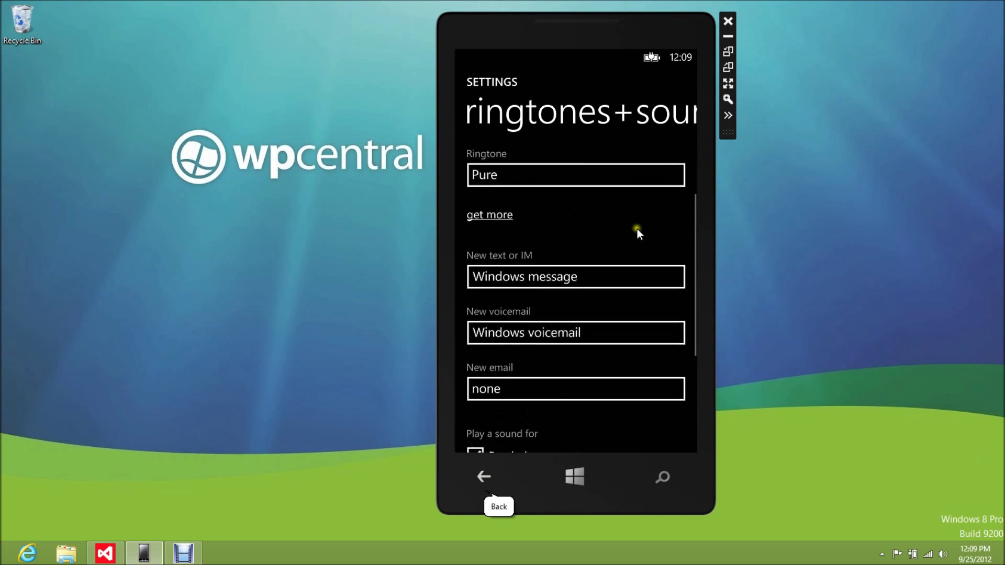
pyautogui.click(485, 473)
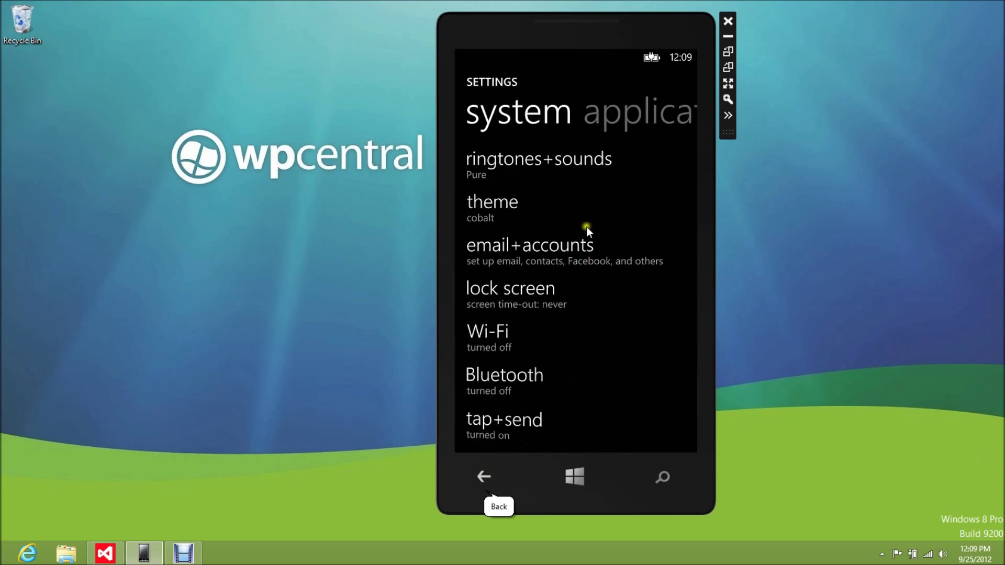
pyautogui.click(498, 204)
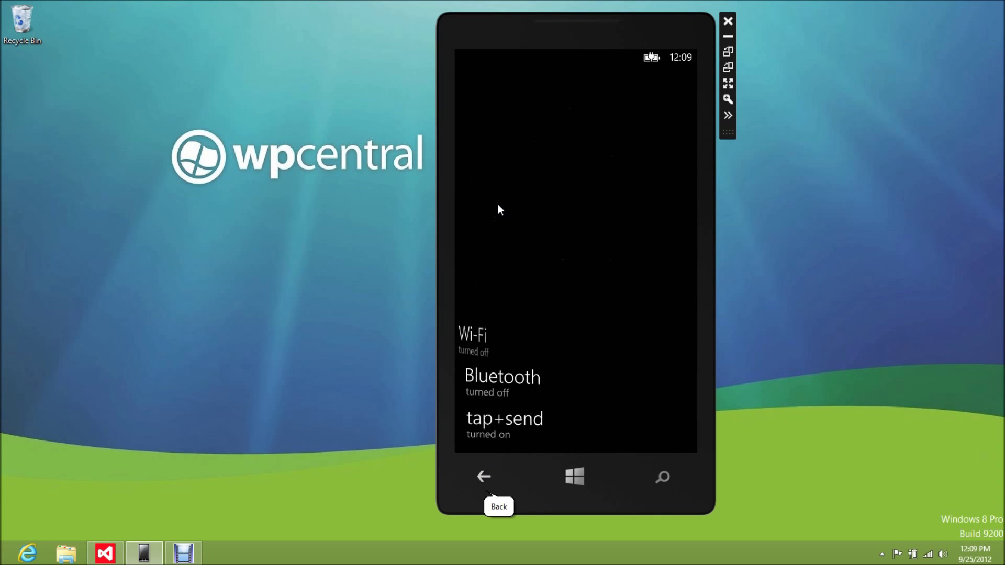
pyautogui.click(536, 294)
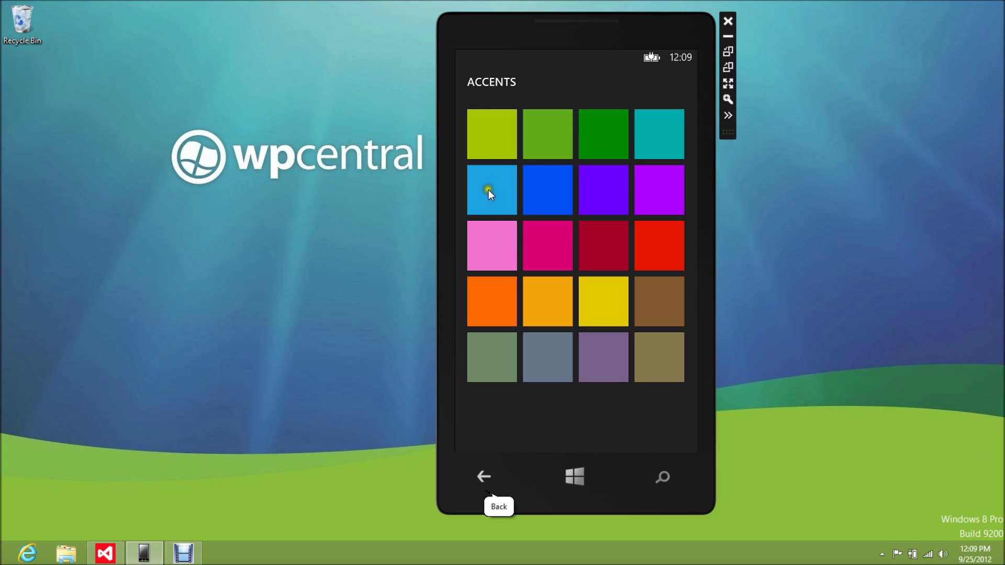
pyautogui.click(484, 477)
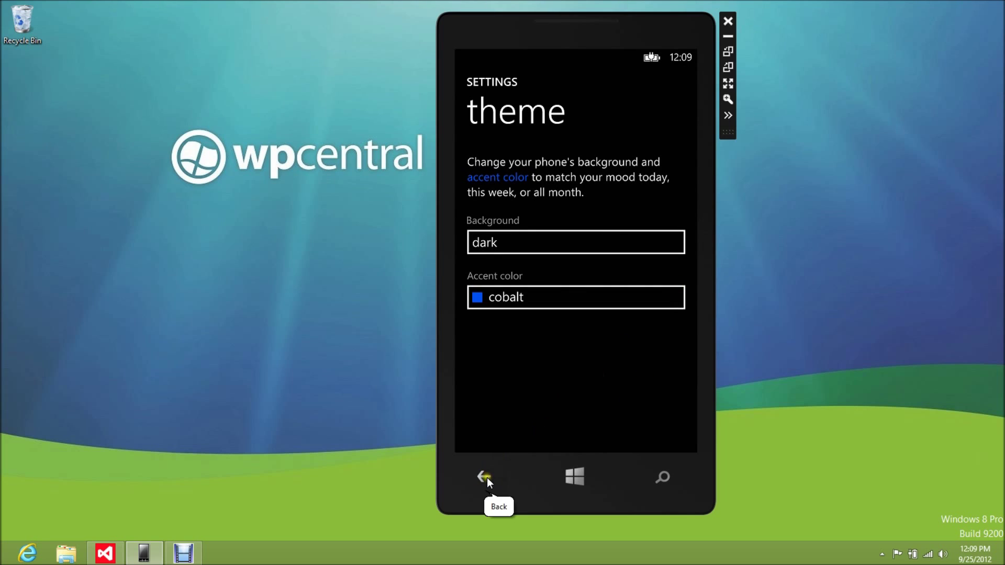
pyautogui.click(485, 477)
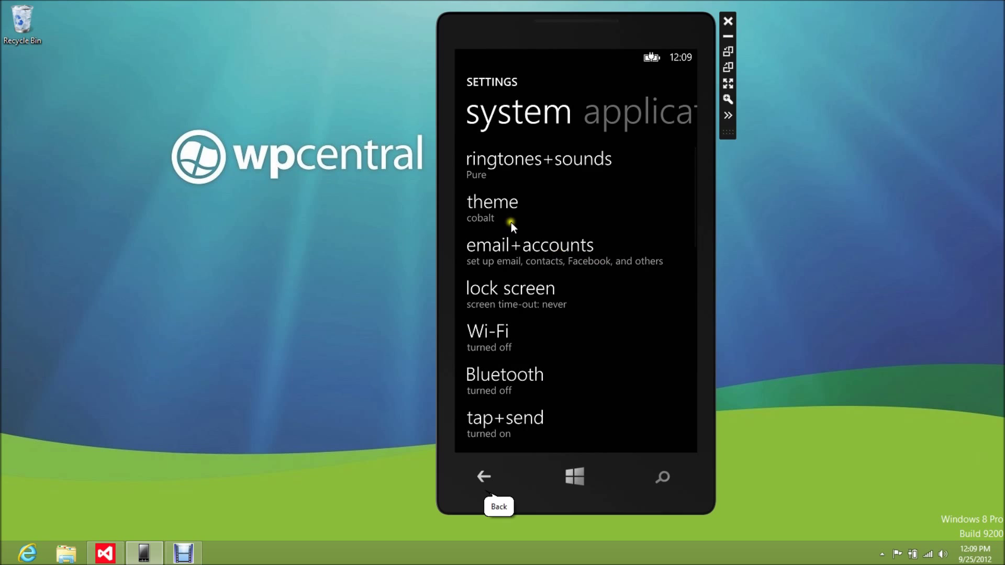
pyautogui.click(501, 207)
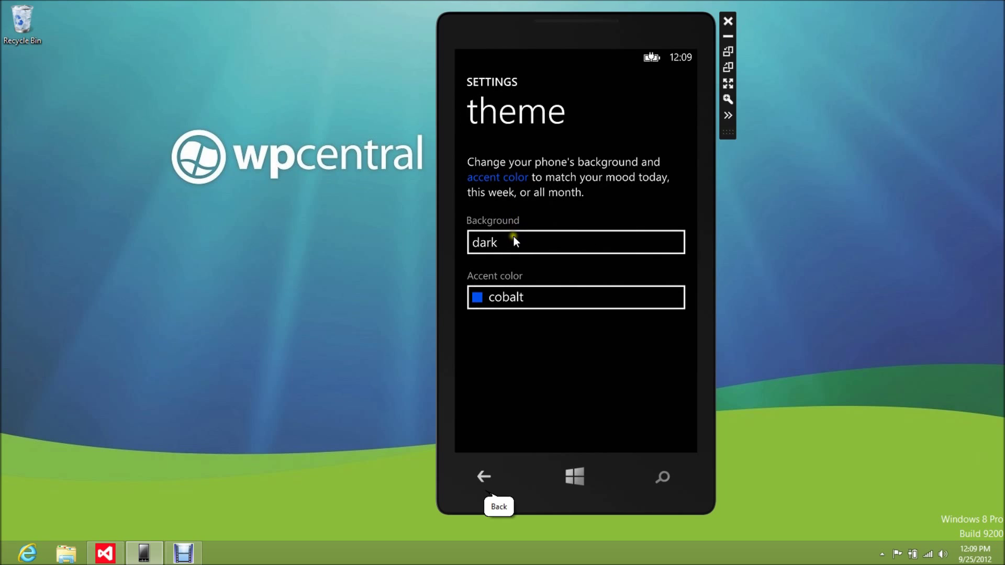
pyautogui.click(514, 236)
pyautogui.click(477, 473)
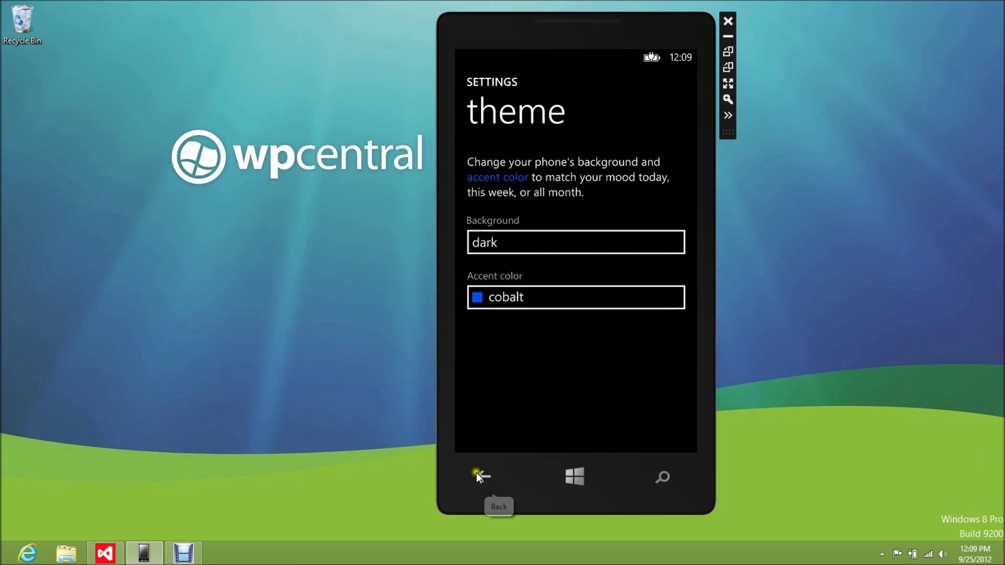
pyautogui.click(485, 471)
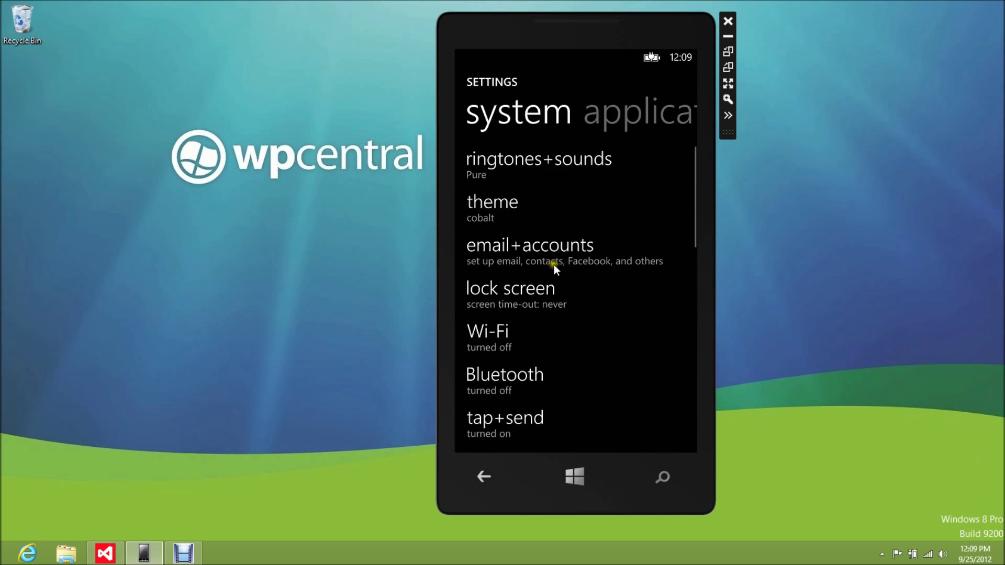
pyautogui.click(576, 245)
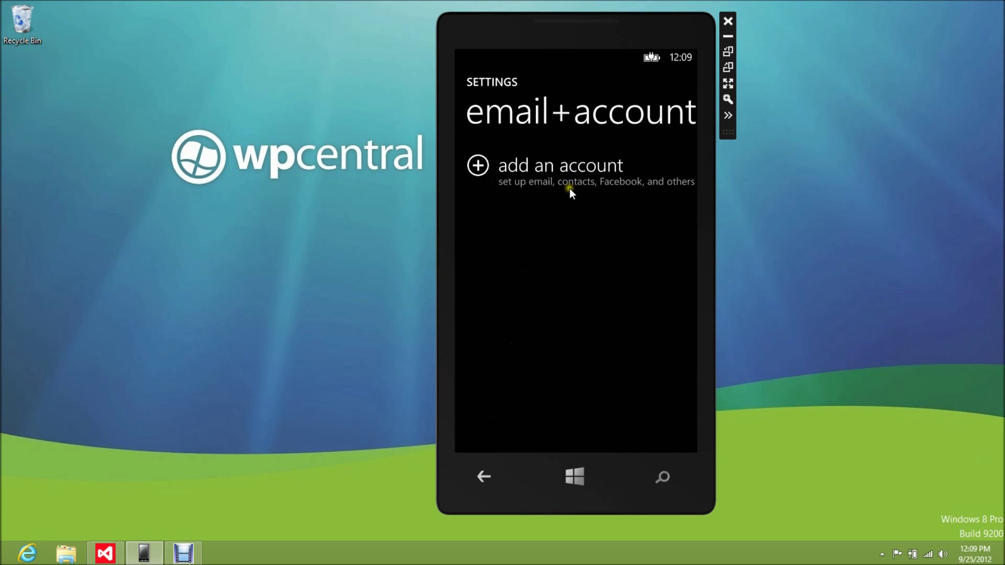
pyautogui.click(565, 172)
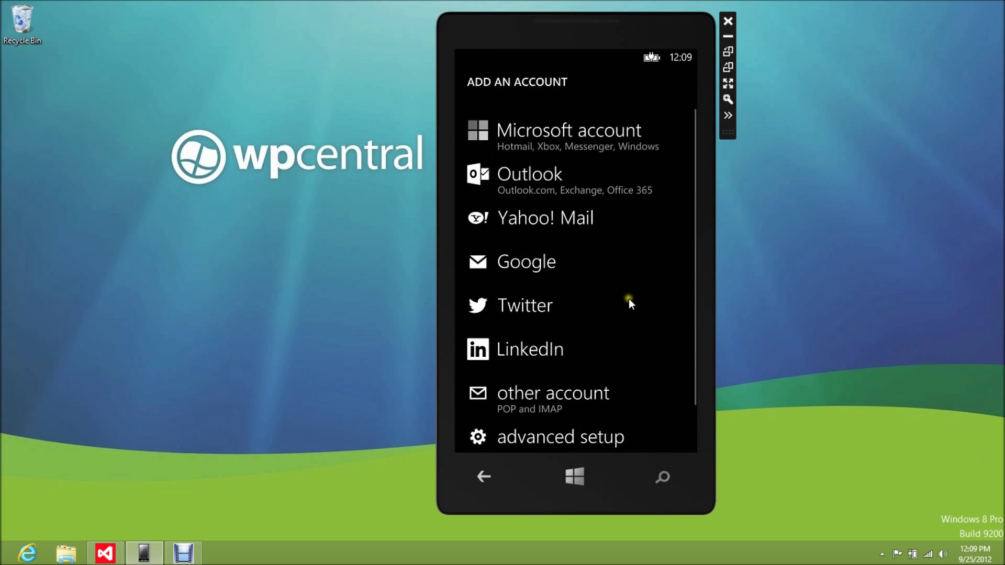
pyautogui.click(629, 300)
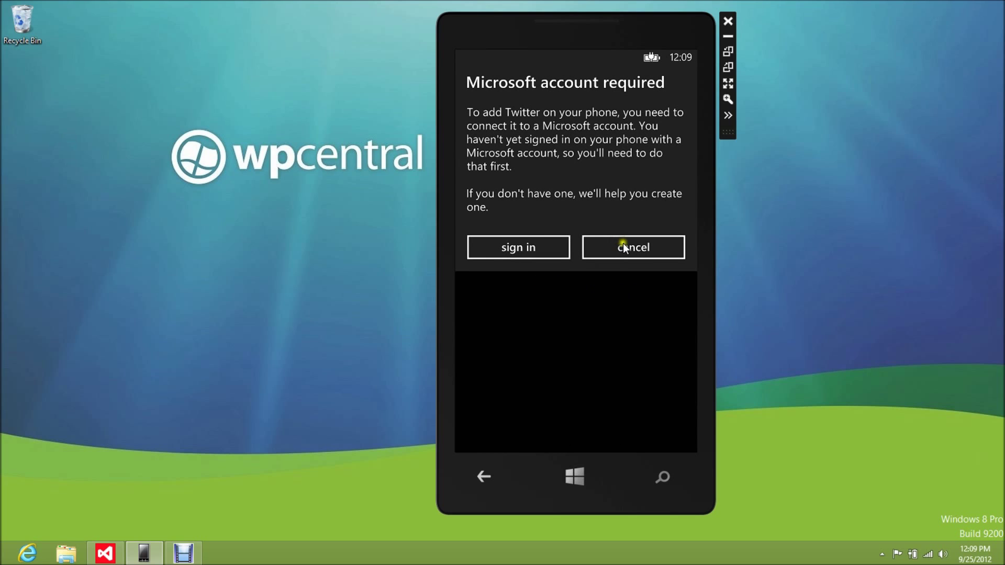
pyautogui.click(624, 245)
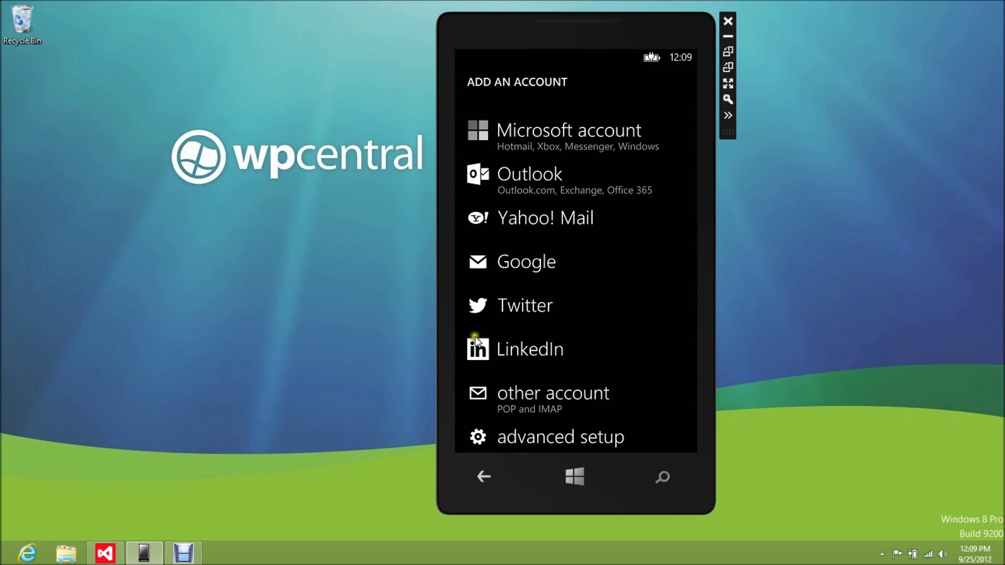
pyautogui.click(487, 475)
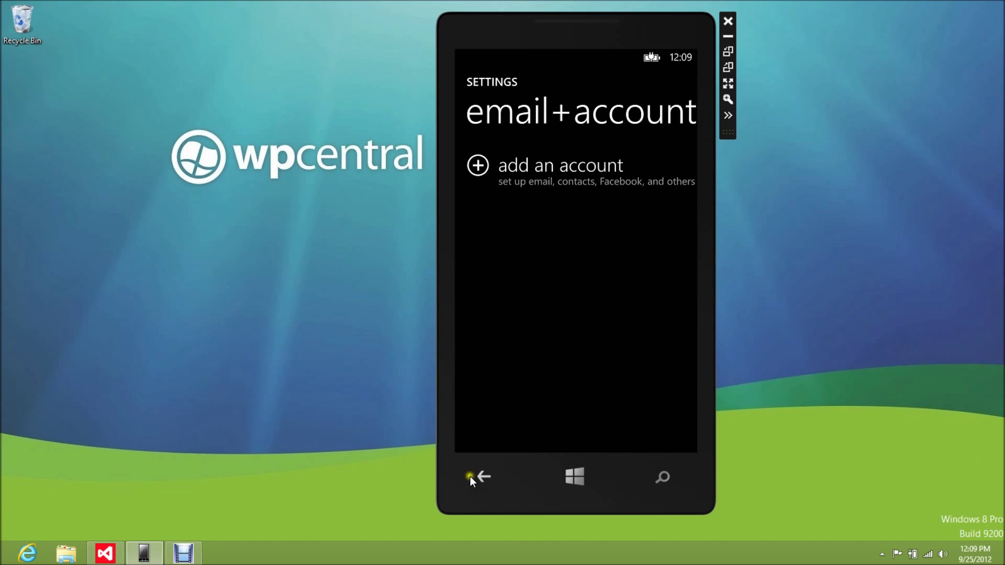
pyautogui.click(476, 477)
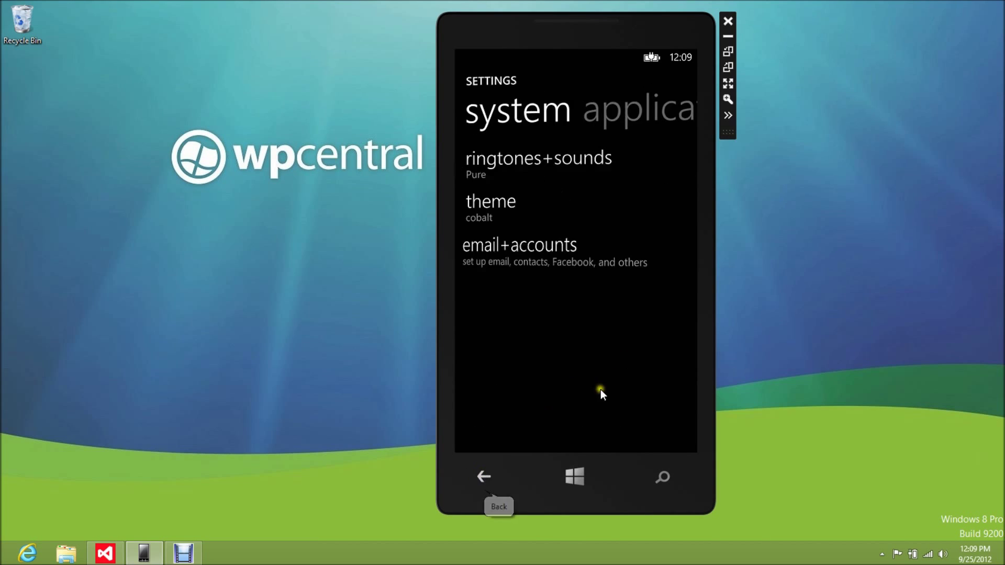
pyautogui.moveTo(650, 384); pyautogui.dragTo(664, 345)
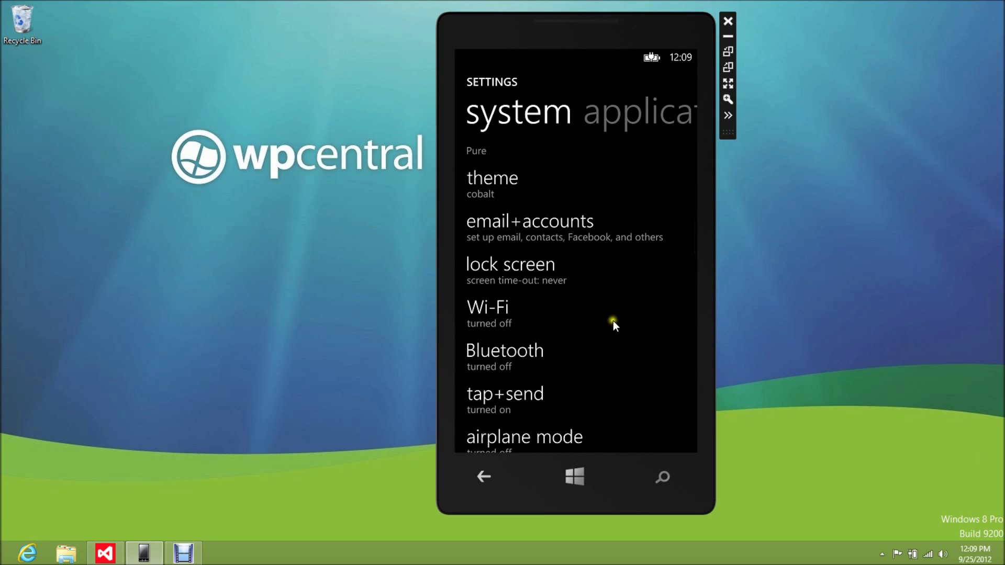
# - In lock screen settings, choose Bing as the background
pyautogui.click(538, 269)
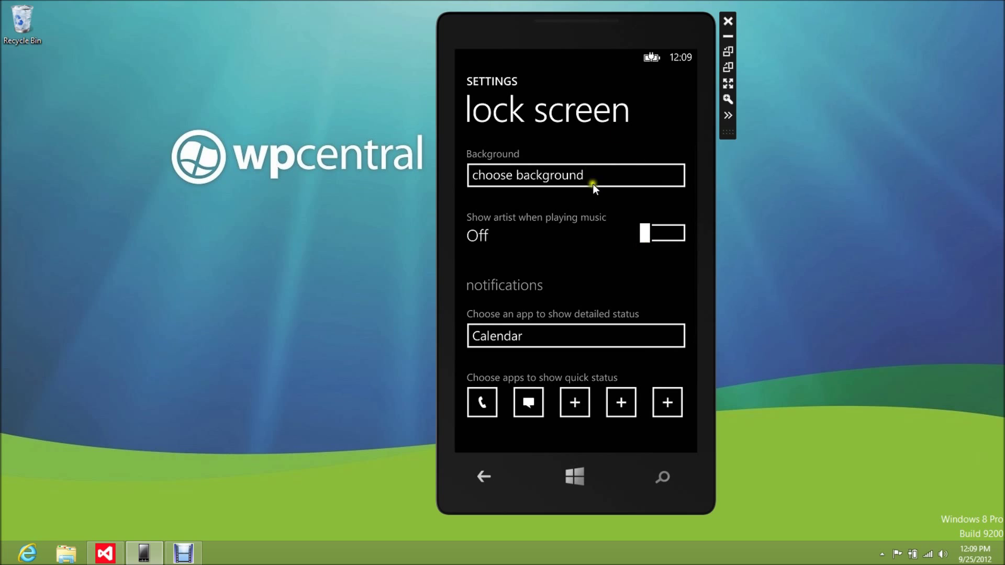
pyautogui.click(600, 174)
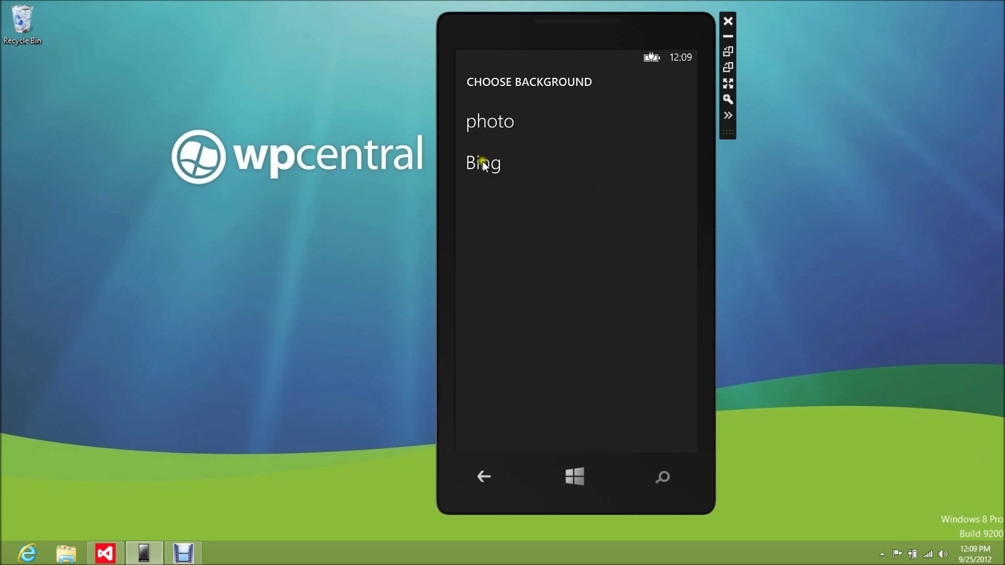
pyautogui.click(481, 166)
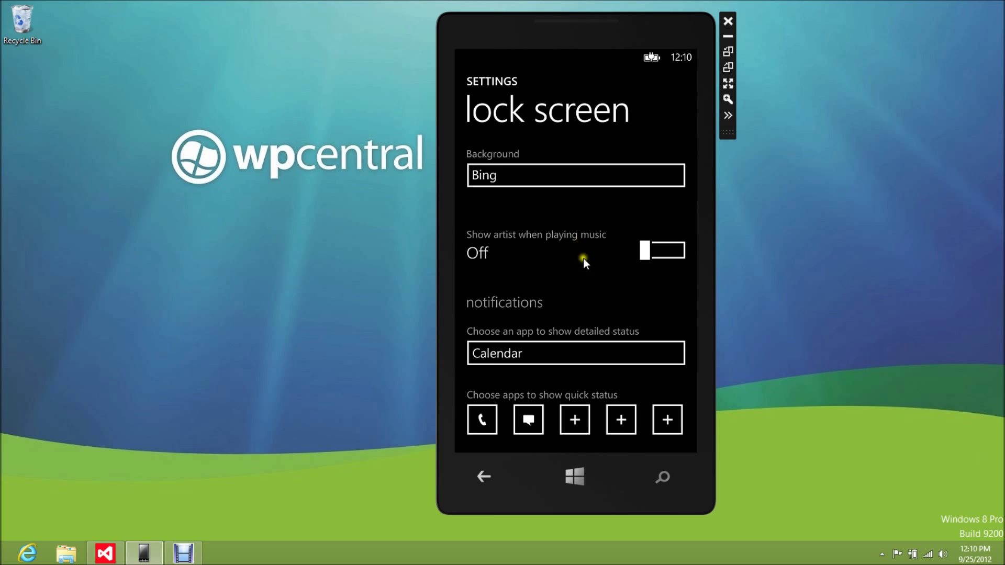
pyautogui.moveTo(586, 304); pyautogui.dragTo(584, 222)
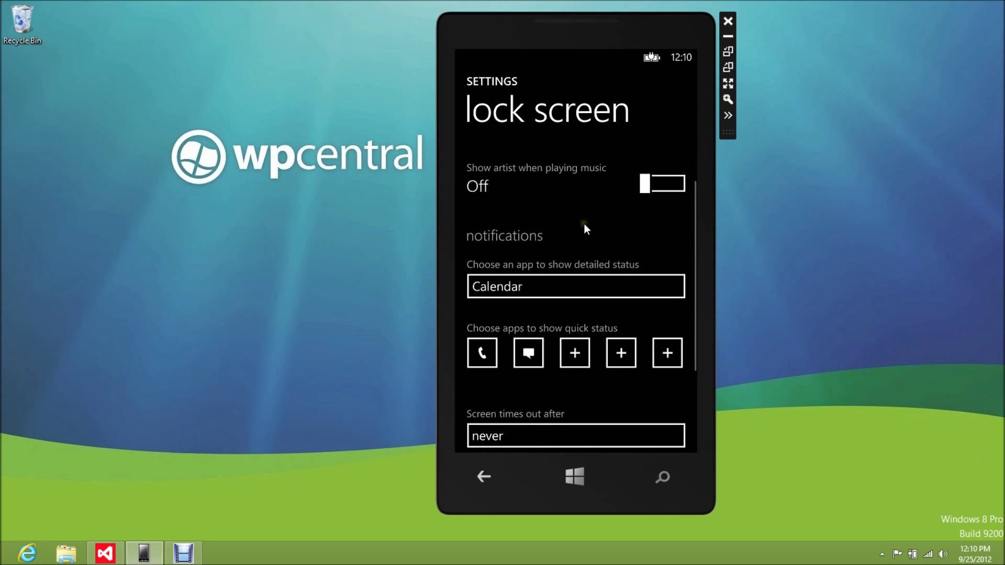
# - Set Messaging as the lock screen's detailed status app
pyautogui.click(551, 281)
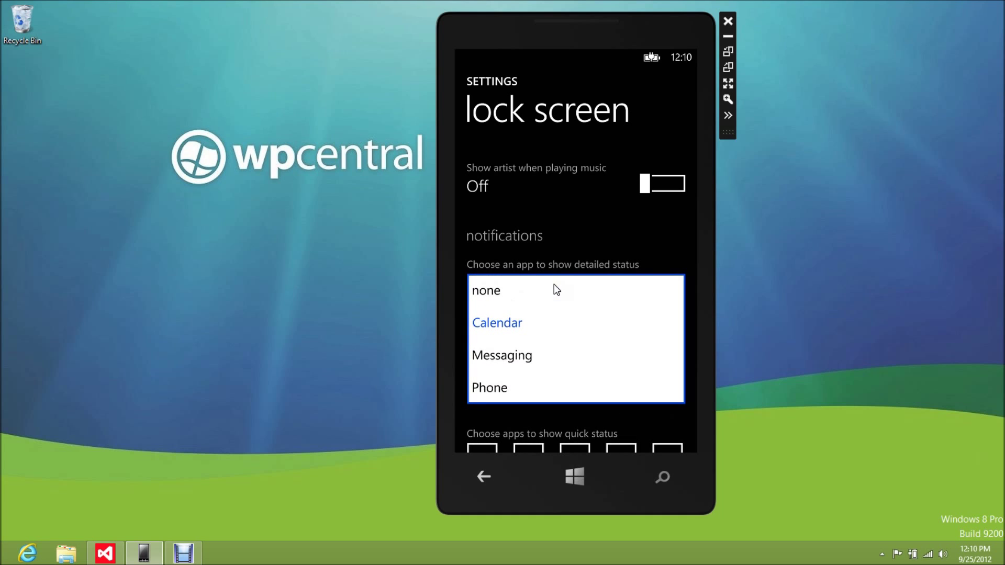
pyautogui.click(523, 359)
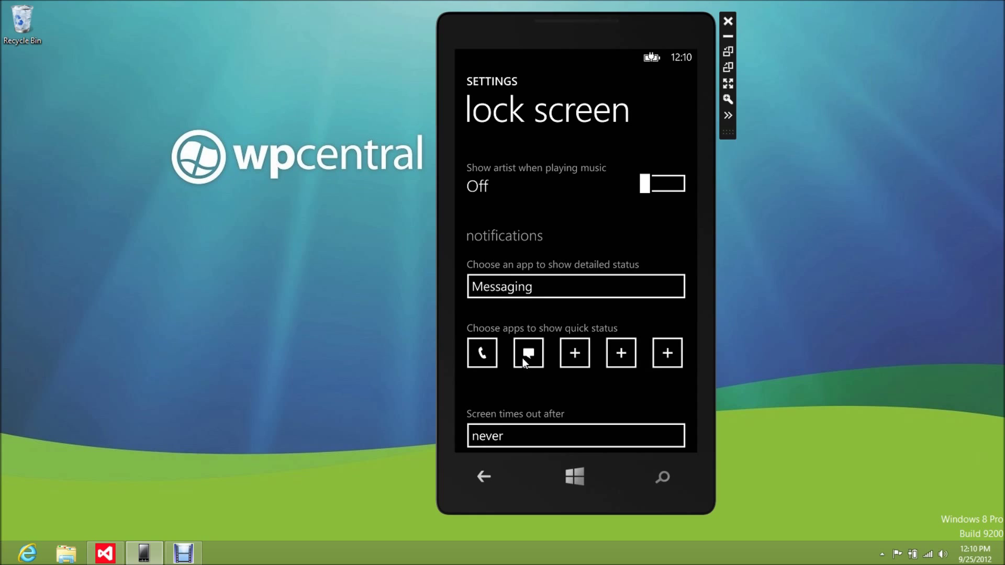
pyautogui.click(560, 285)
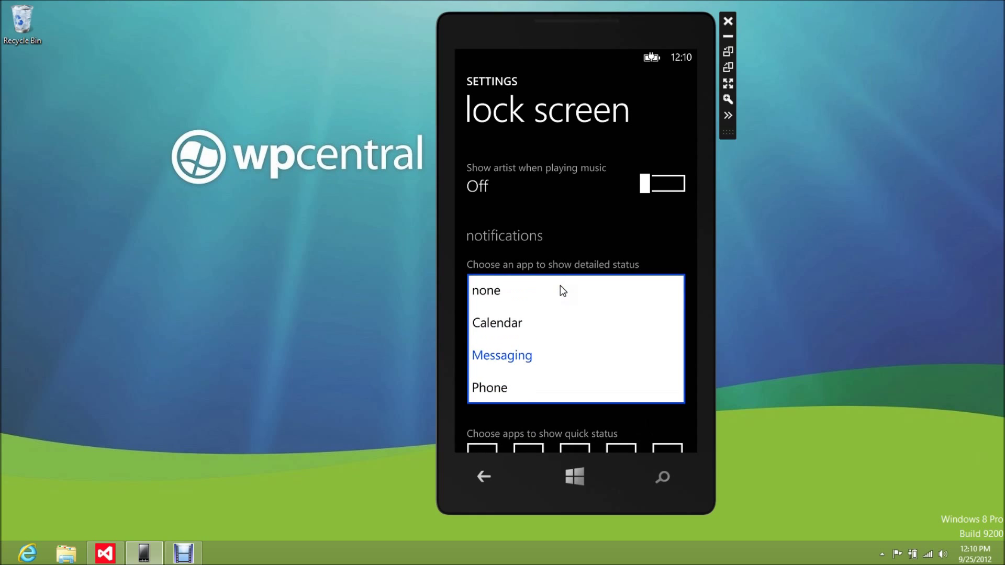
pyautogui.click(506, 385)
pyautogui.click(614, 209)
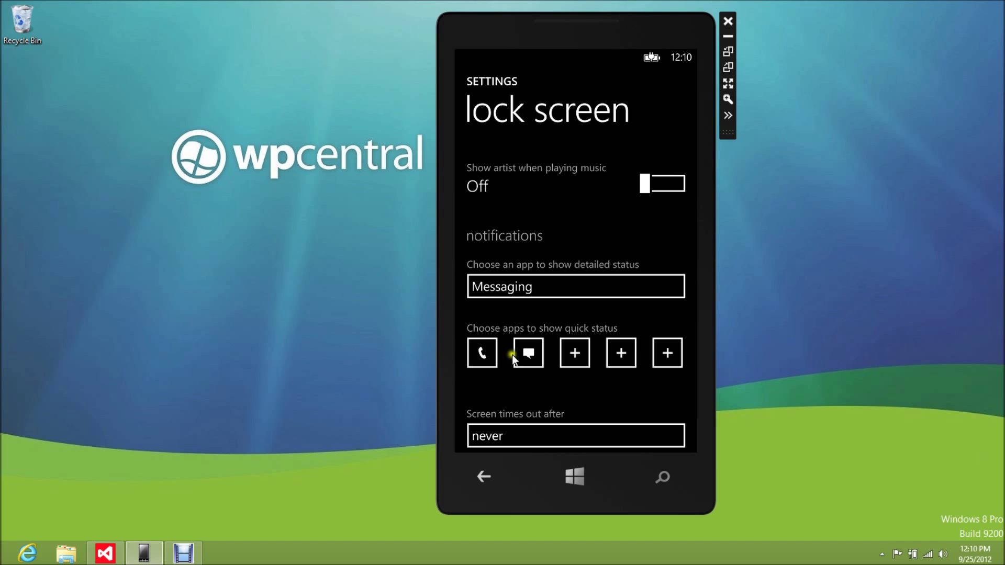
# - Add Games to the third quick-status slot, leaving the fourth slot empty
pyautogui.click(579, 356)
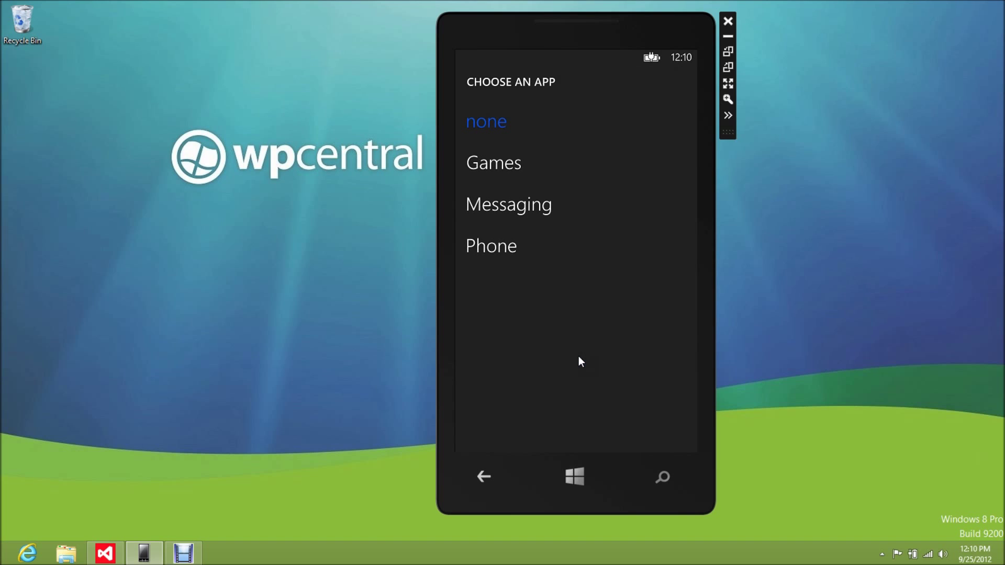
pyautogui.click(502, 164)
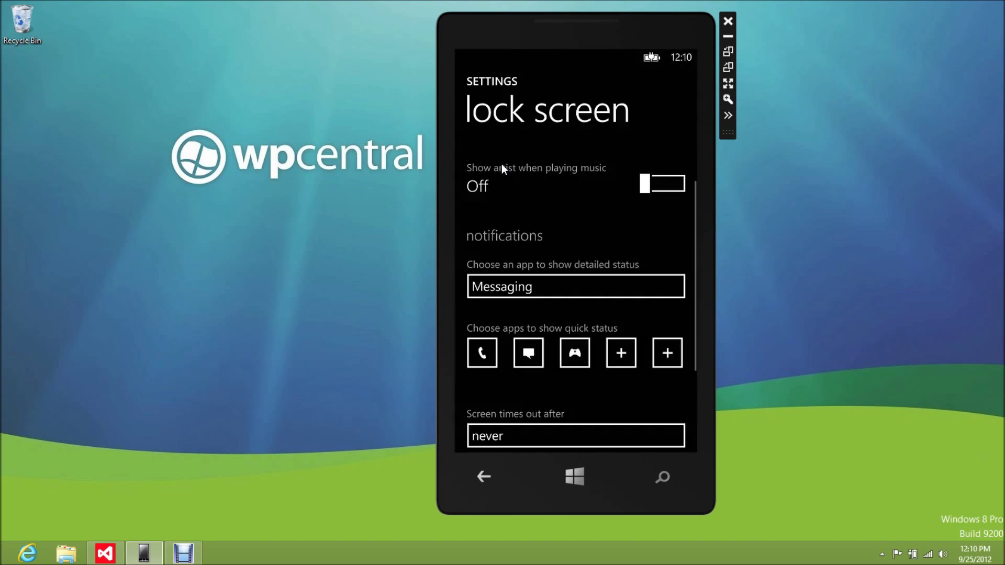
pyautogui.click(619, 354)
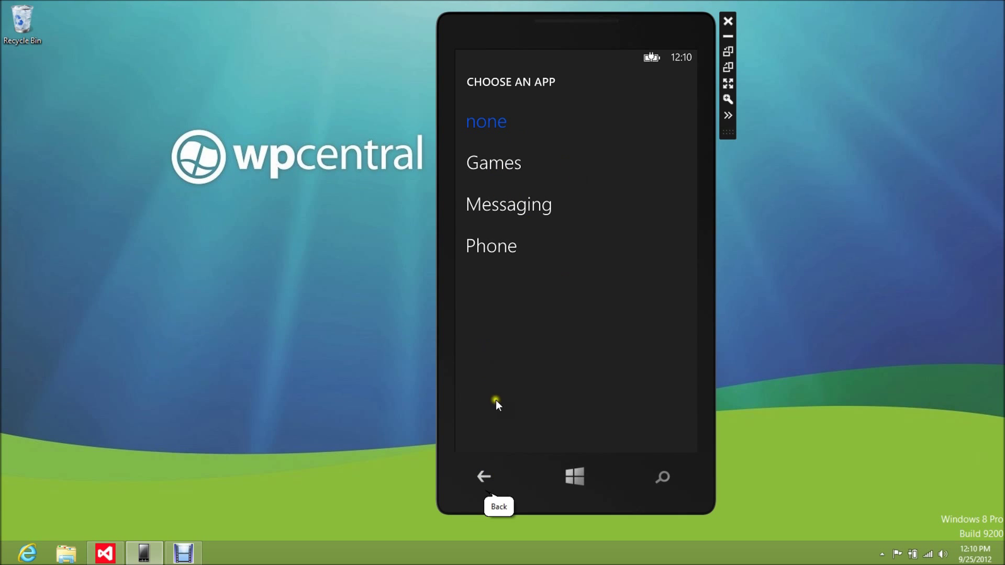
pyautogui.click(480, 477)
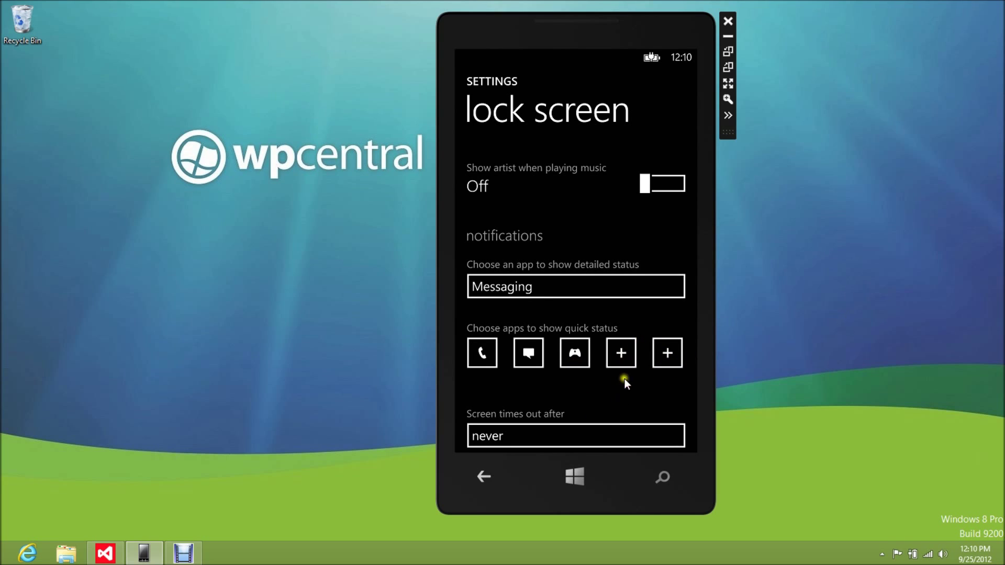
pyautogui.moveTo(624, 379); pyautogui.dragTo(626, 288)
pyautogui.moveTo(599, 184); pyautogui.dragTo(607, 59)
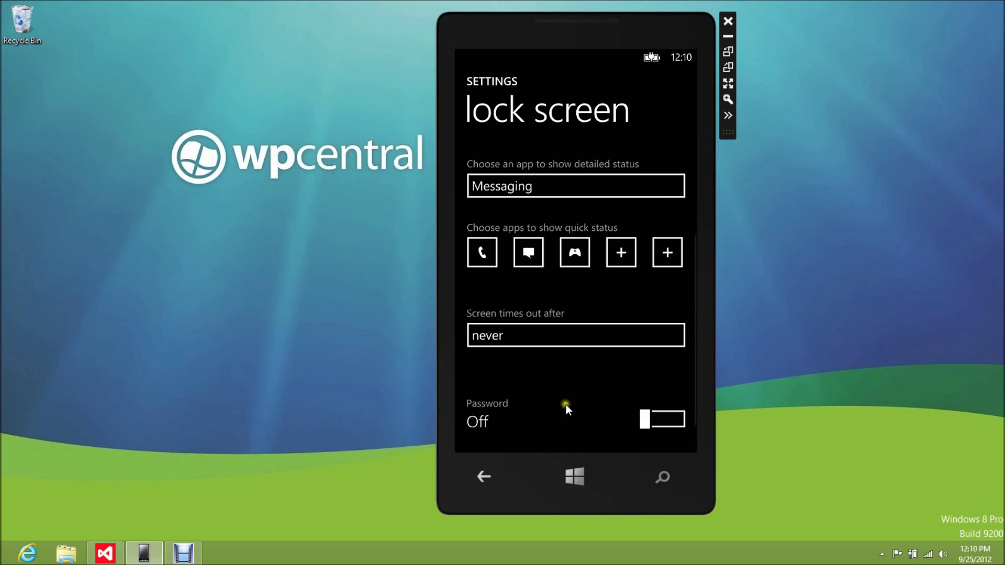
# - Cancel the lock screen password prompt, keeping password off, and leave lock screen settings
pyautogui.click(659, 423)
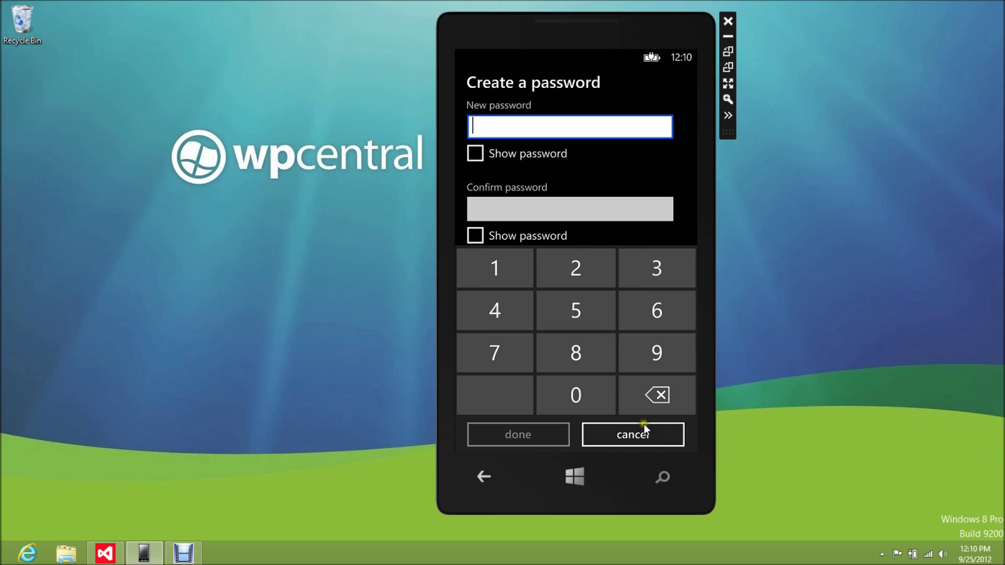
pyautogui.click(644, 431)
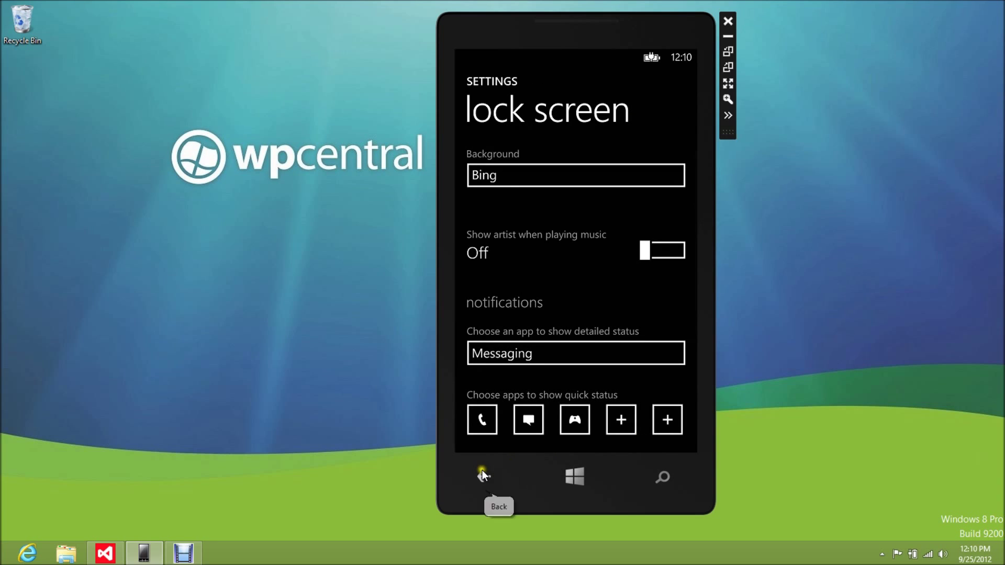
pyautogui.click(482, 470)
pyautogui.moveTo(601, 344); pyautogui.dragTo(623, 236)
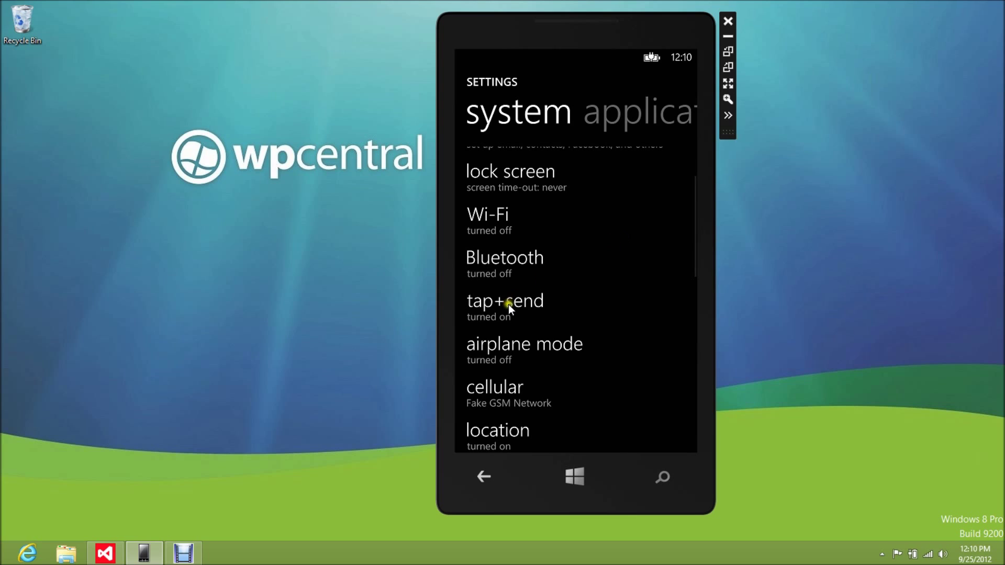
# - View tap+send and location settings without changes, then open battery saver
pyautogui.click(508, 306)
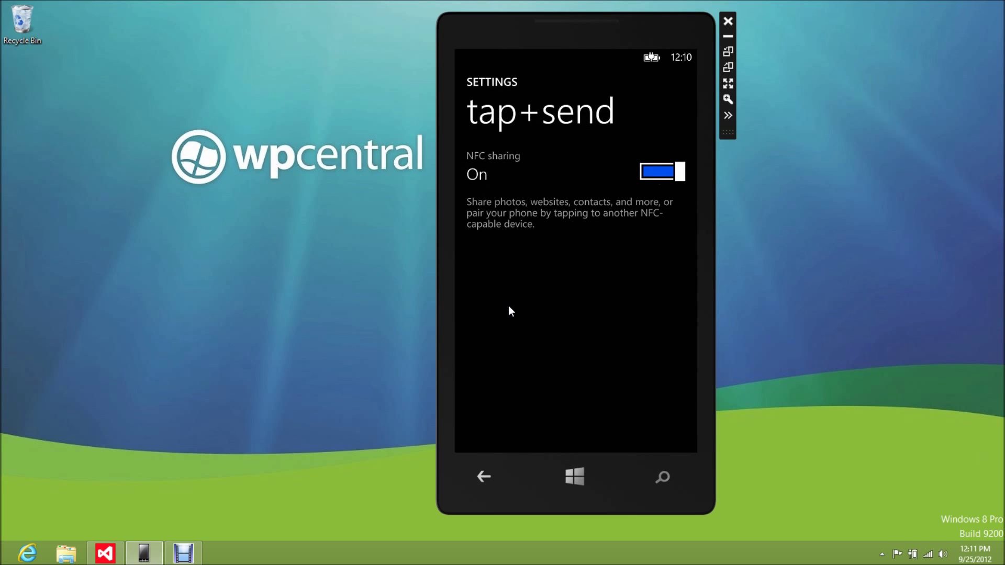
pyautogui.click(484, 476)
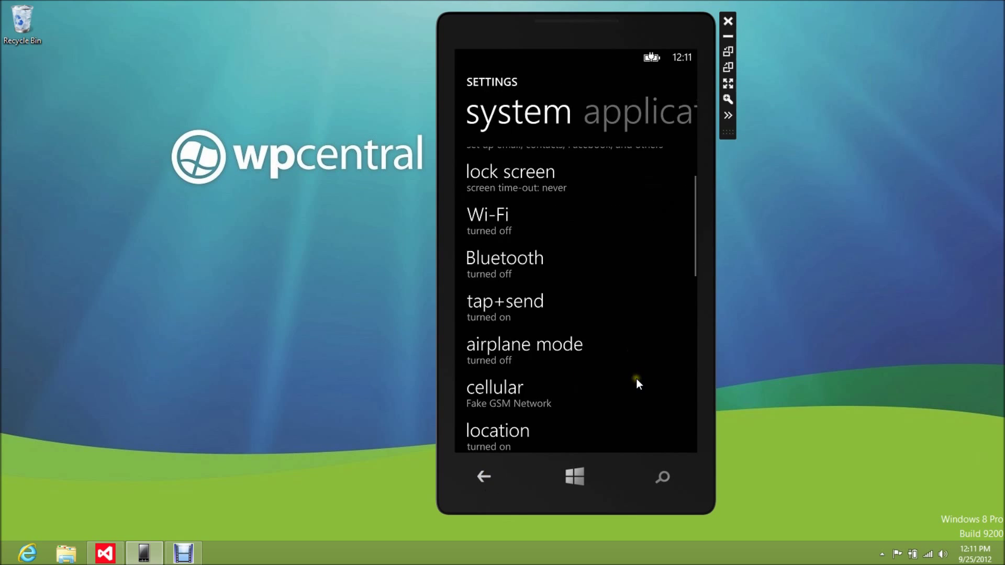
pyautogui.moveTo(636, 379); pyautogui.dragTo(668, 265)
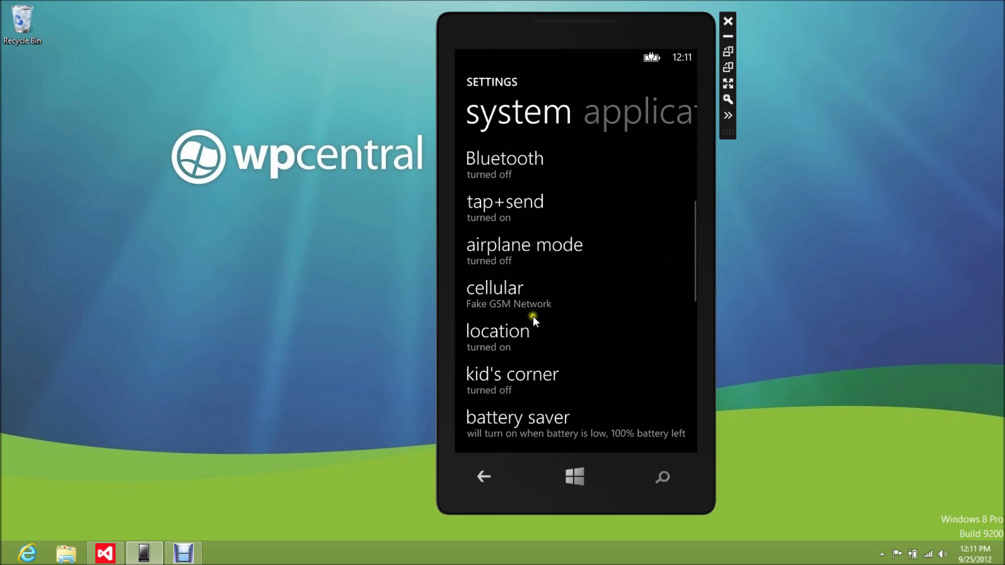
pyautogui.click(519, 334)
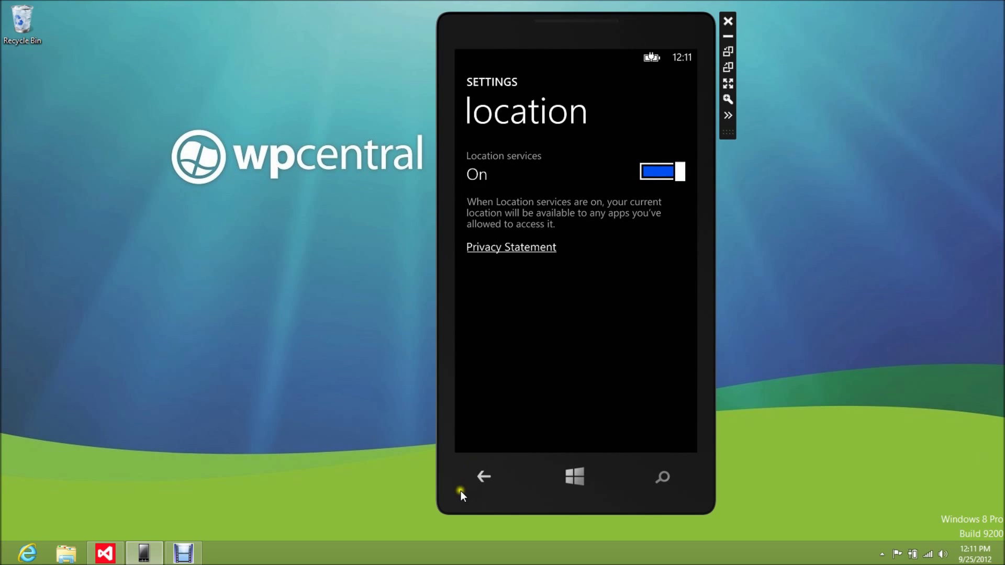
pyautogui.click(483, 480)
pyautogui.moveTo(643, 386); pyautogui.dragTo(664, 283)
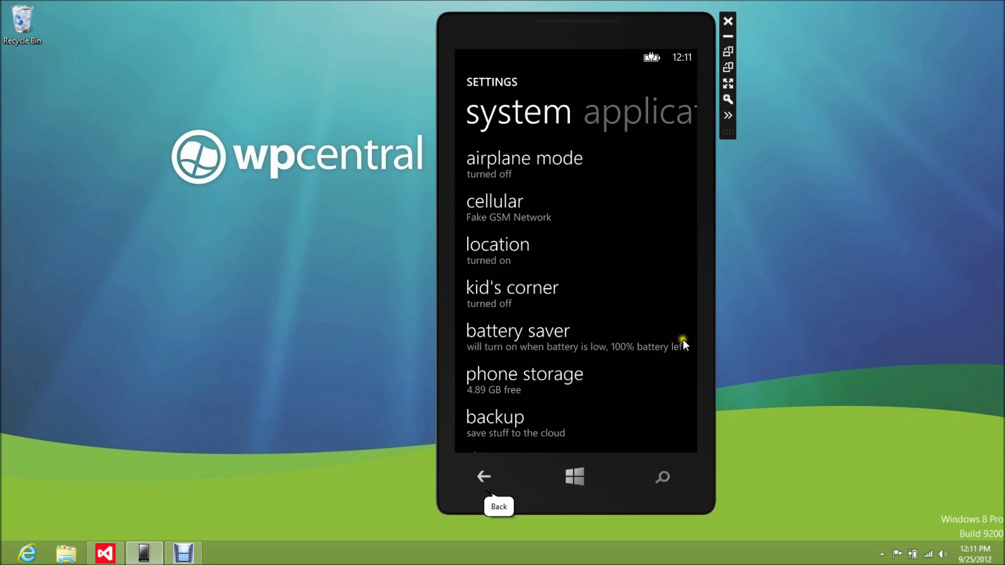
pyautogui.click(545, 335)
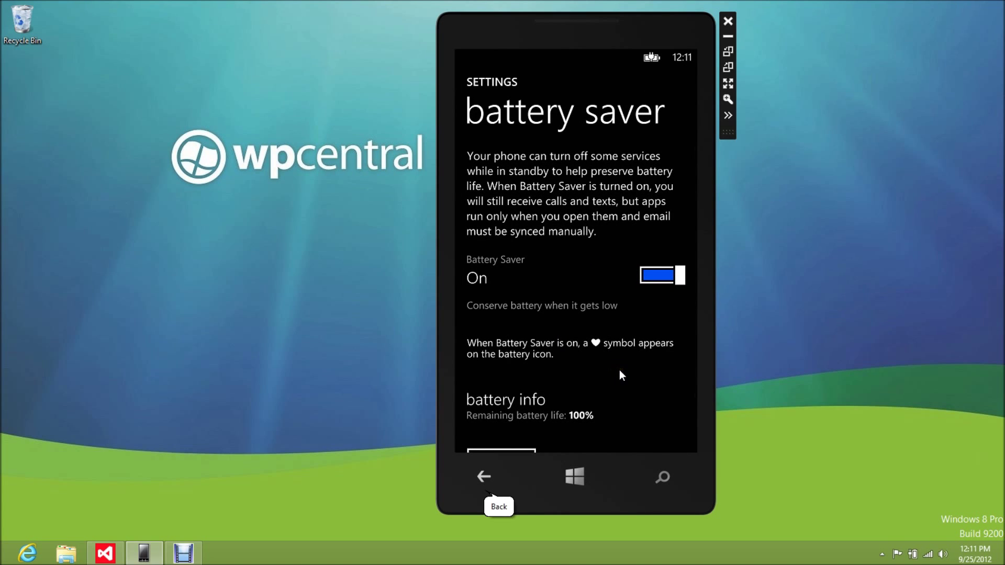
pyautogui.moveTo(619, 371); pyautogui.dragTo(635, 277)
pyautogui.click(515, 387)
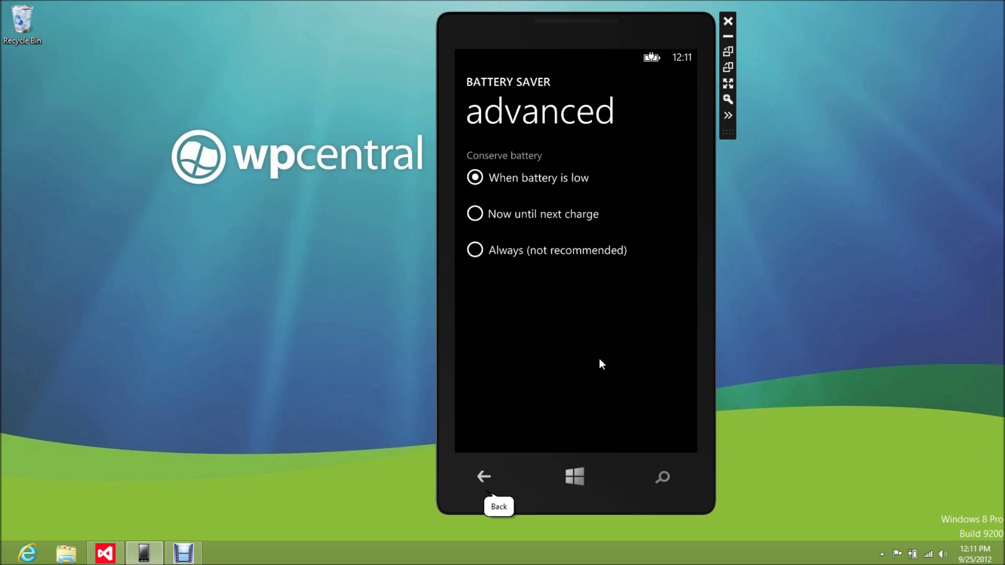
pyautogui.click(484, 477)
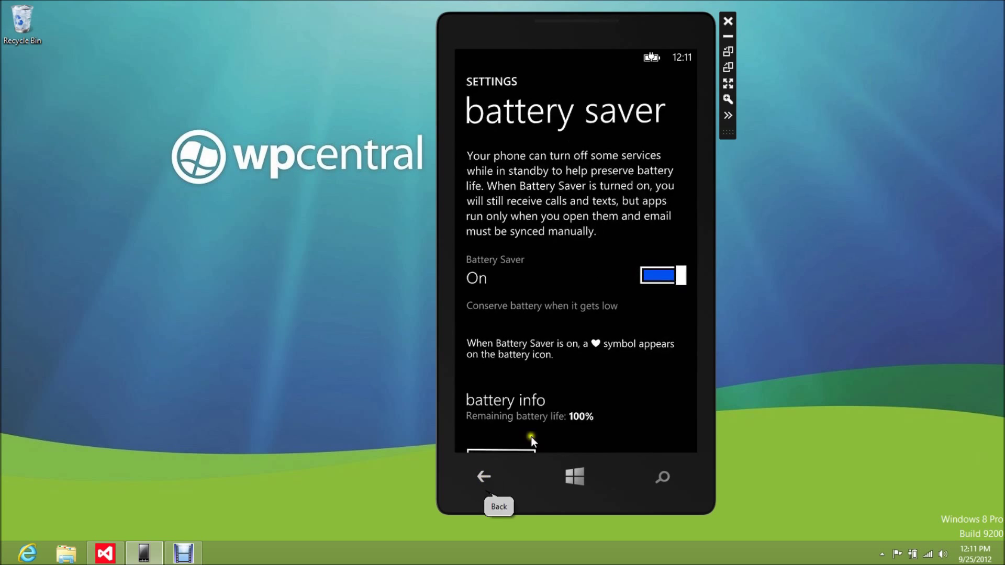
pyautogui.click(486, 476)
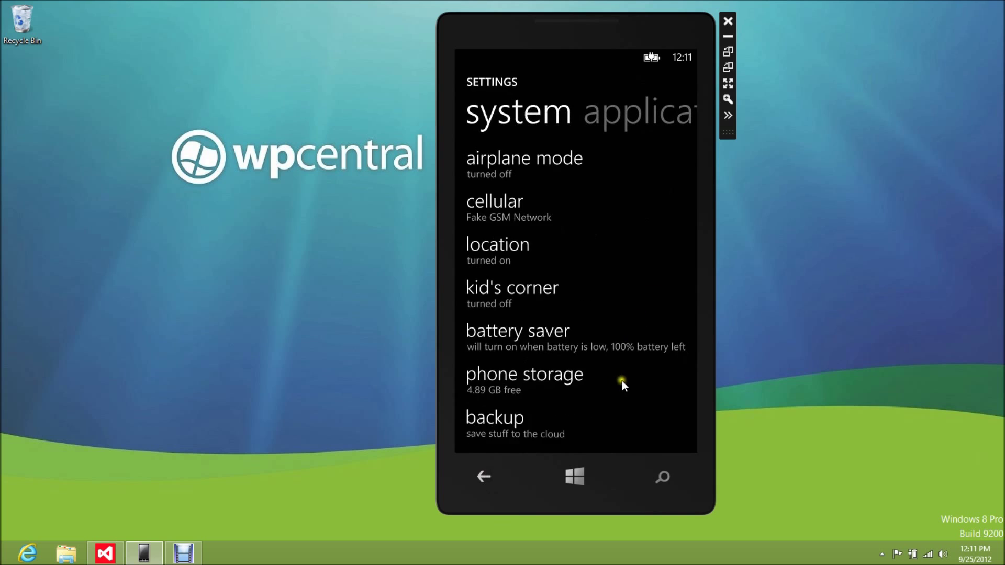
pyautogui.moveTo(627, 346); pyautogui.dragTo(636, 299)
# - Try enabling app list+settings backup and decline the Microsoft account sign-in
pyautogui.click(500, 348)
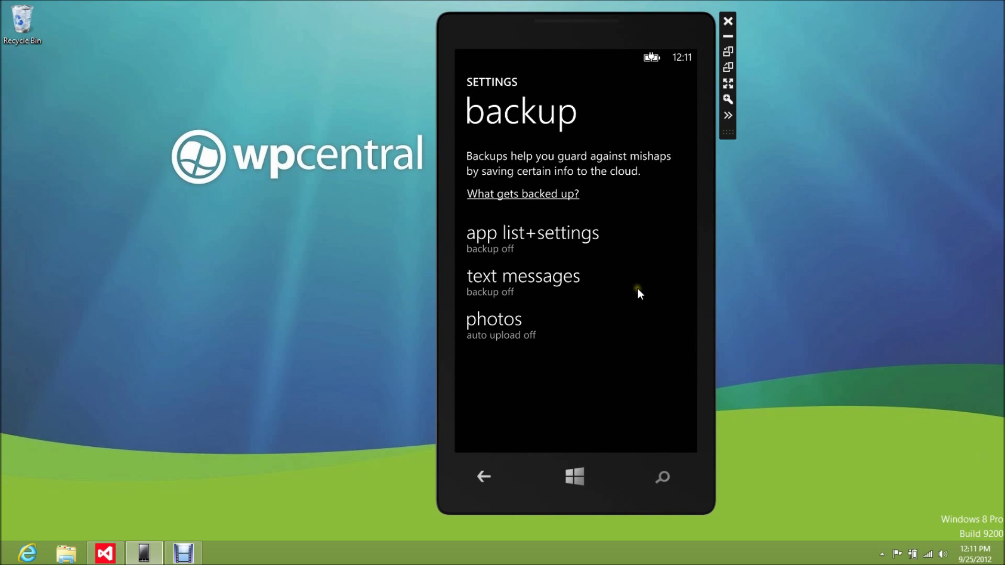
pyautogui.click(563, 232)
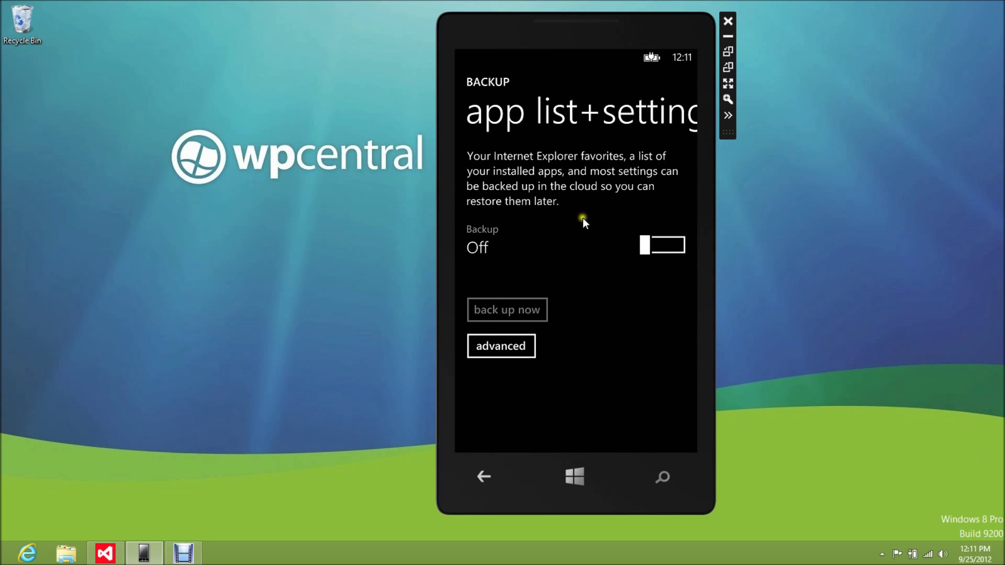
pyautogui.click(670, 246)
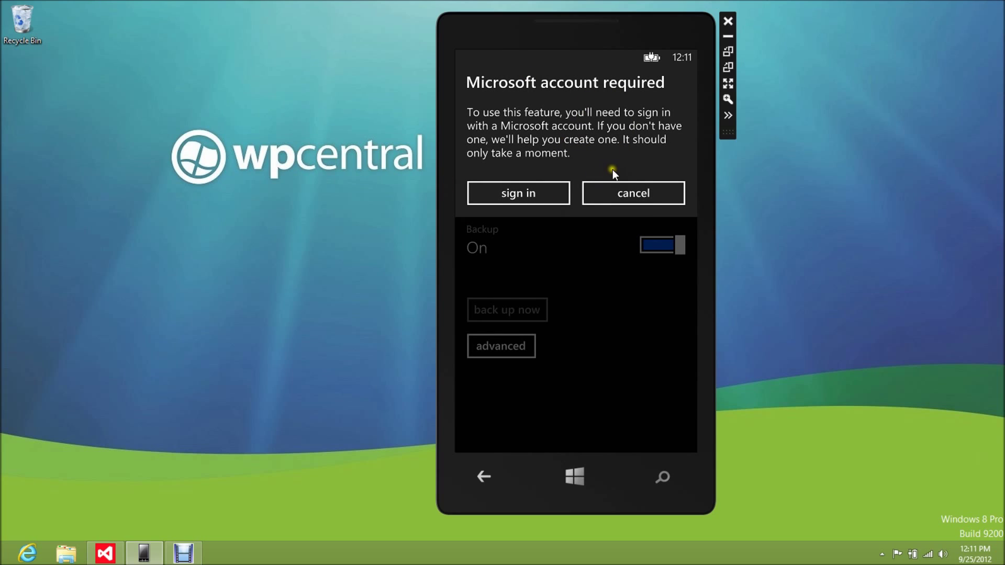
pyautogui.click(635, 191)
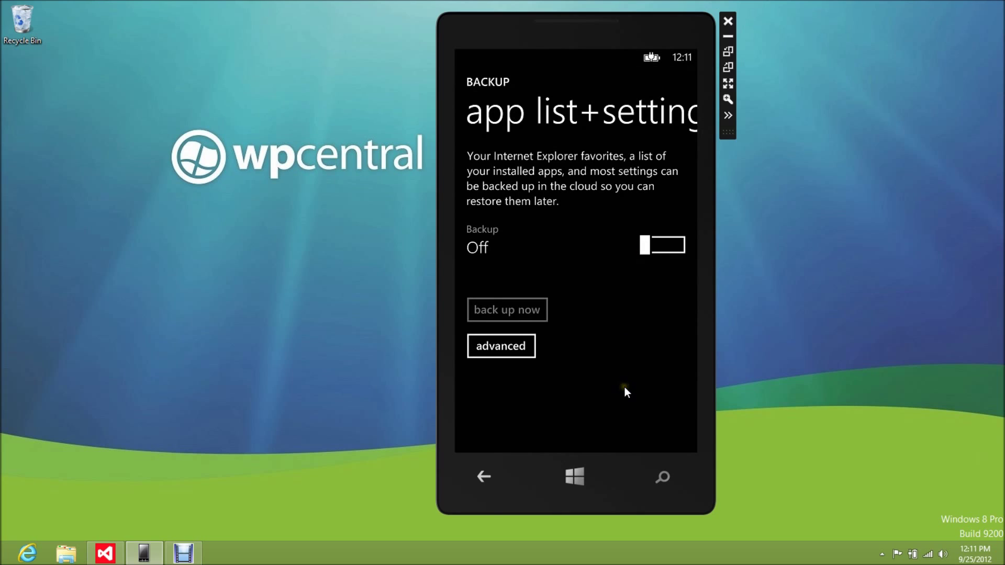
# - View advanced backup options, return to backup categories, and open text messages backup
pyautogui.click(518, 347)
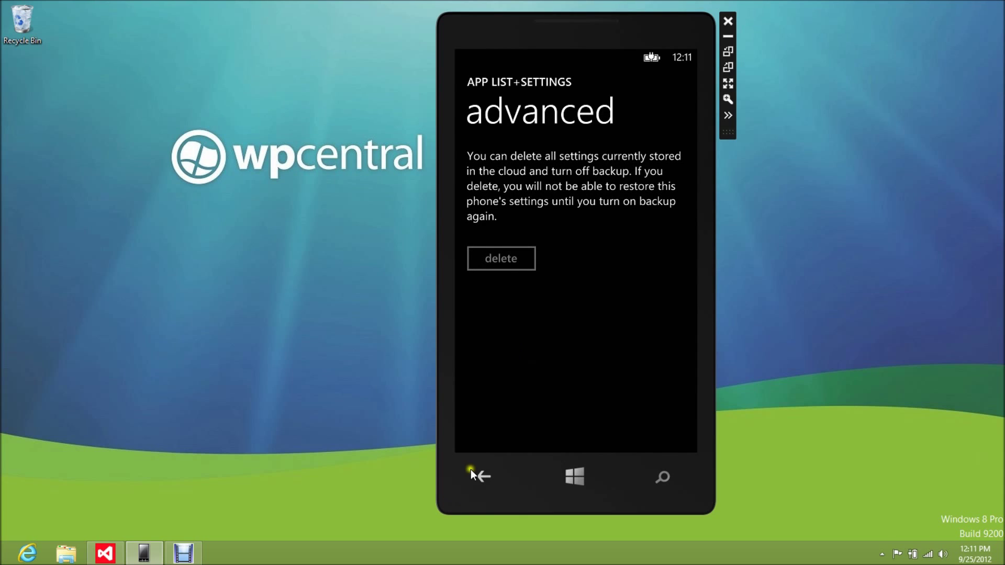
pyautogui.click(483, 477)
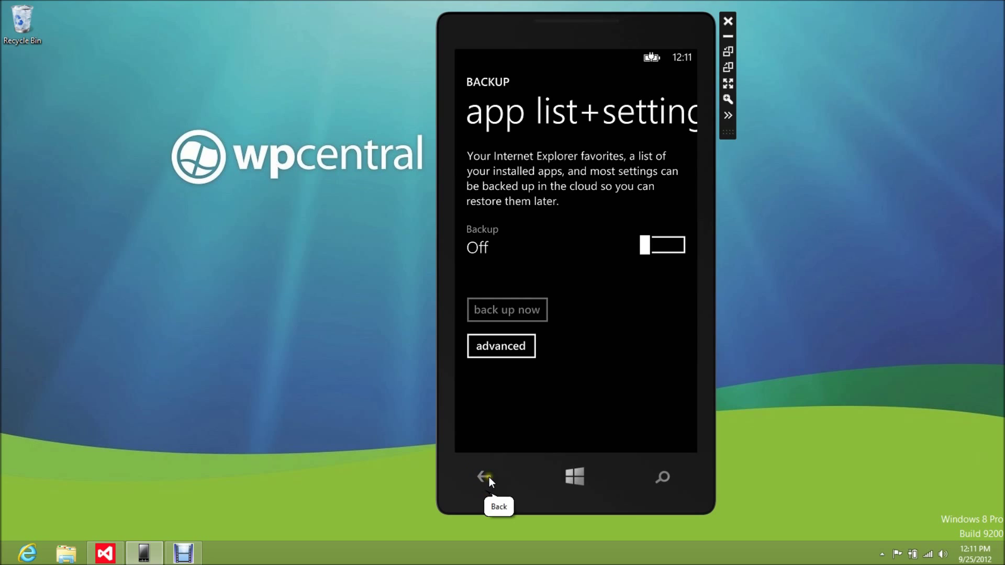
pyautogui.click(485, 477)
pyautogui.click(518, 279)
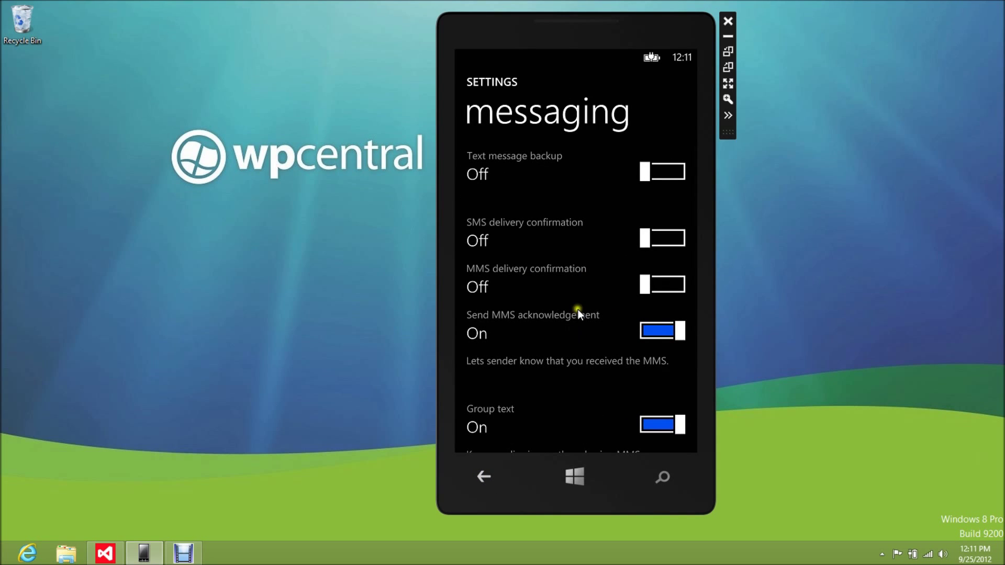
pyautogui.moveTo(579, 309); pyautogui.dragTo(590, 145)
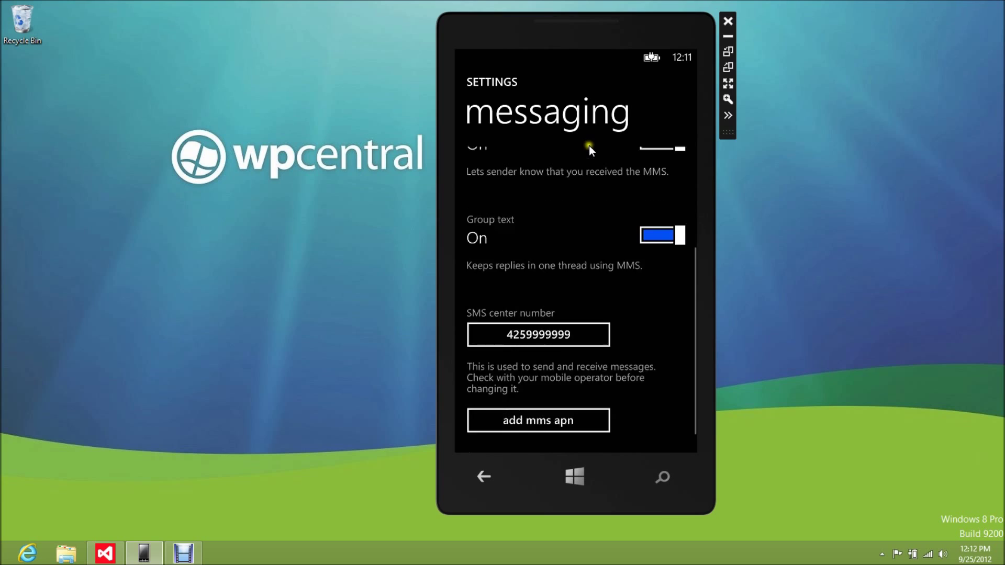
pyautogui.moveTo(627, 348); pyautogui.dragTo(627, 483)
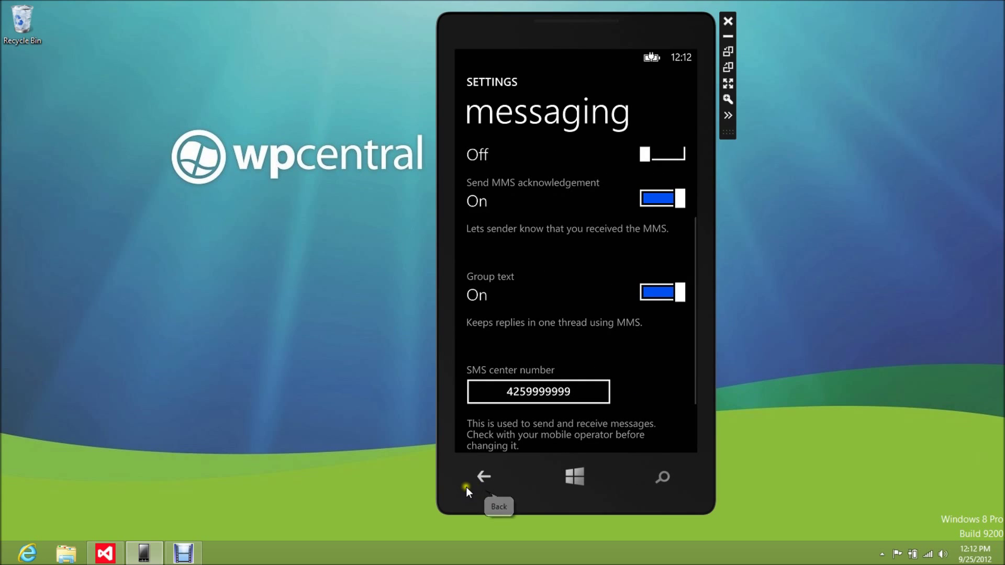
pyautogui.click(482, 479)
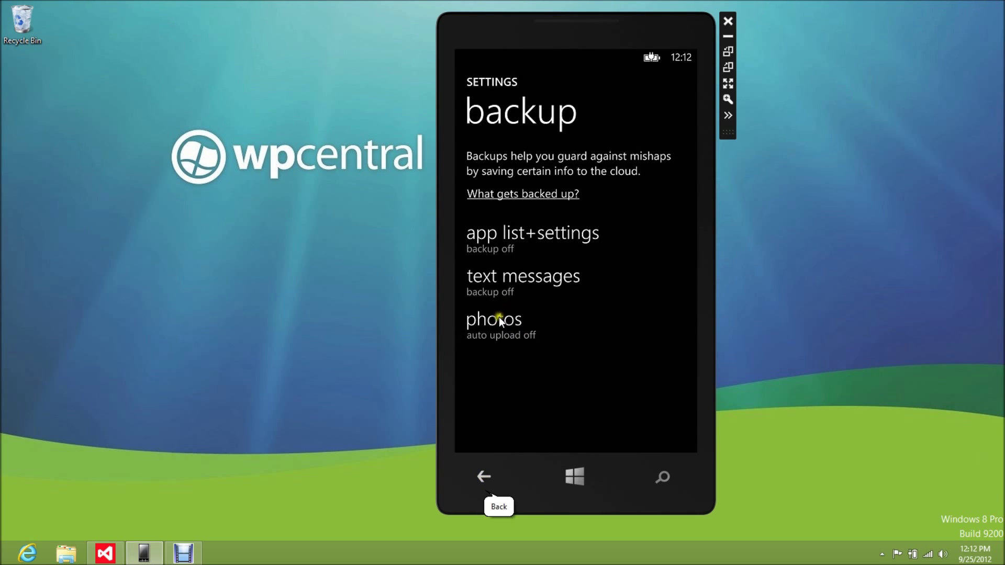
pyautogui.click(499, 316)
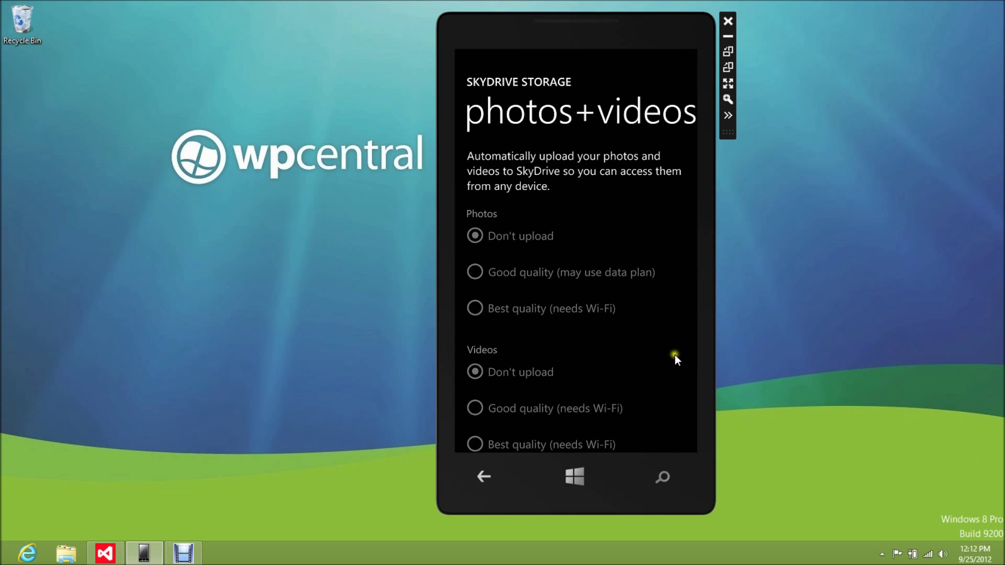
pyautogui.moveTo(675, 355); pyautogui.dragTo(678, 303)
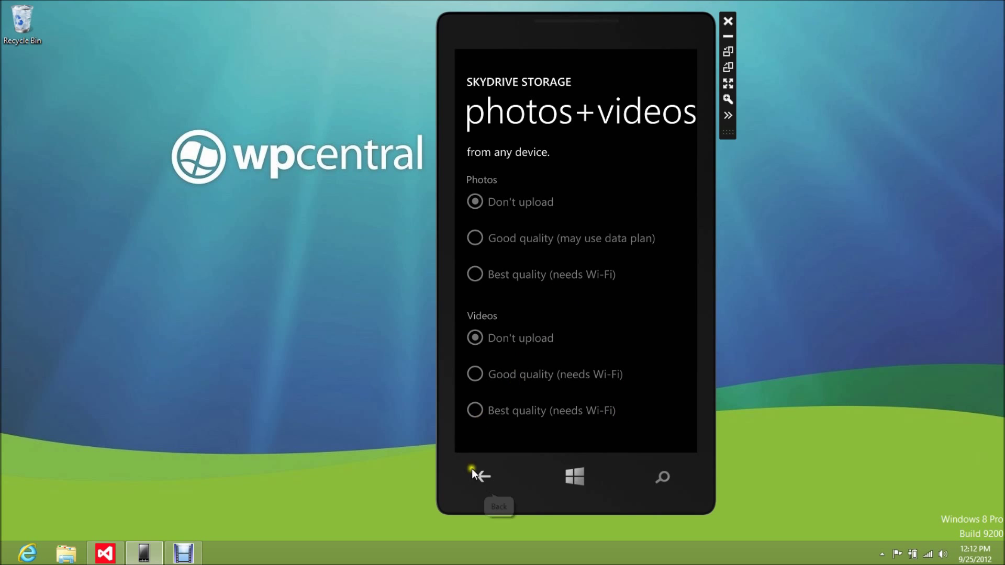
pyautogui.click(483, 478)
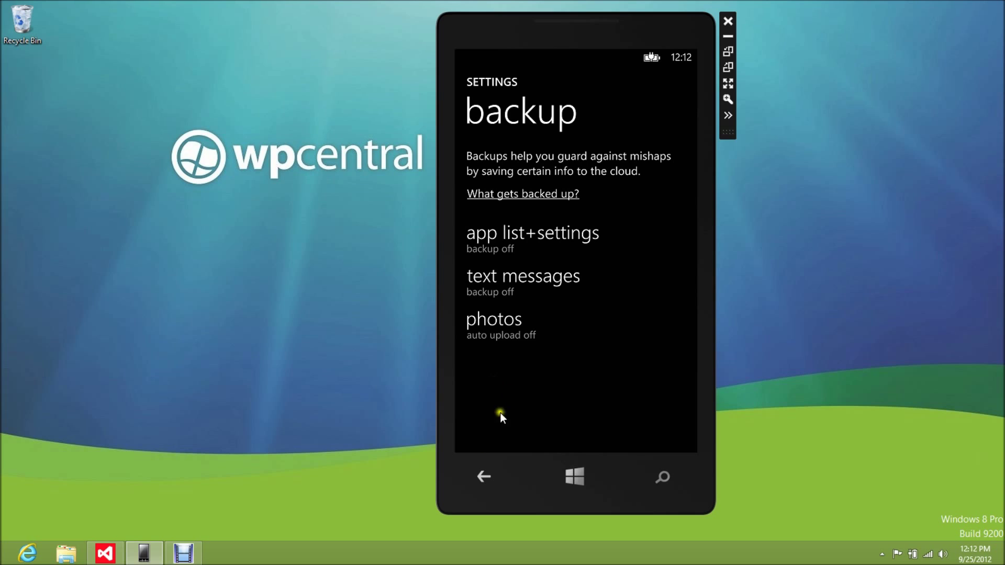
pyautogui.click(480, 476)
pyautogui.moveTo(635, 413); pyautogui.dragTo(648, 341)
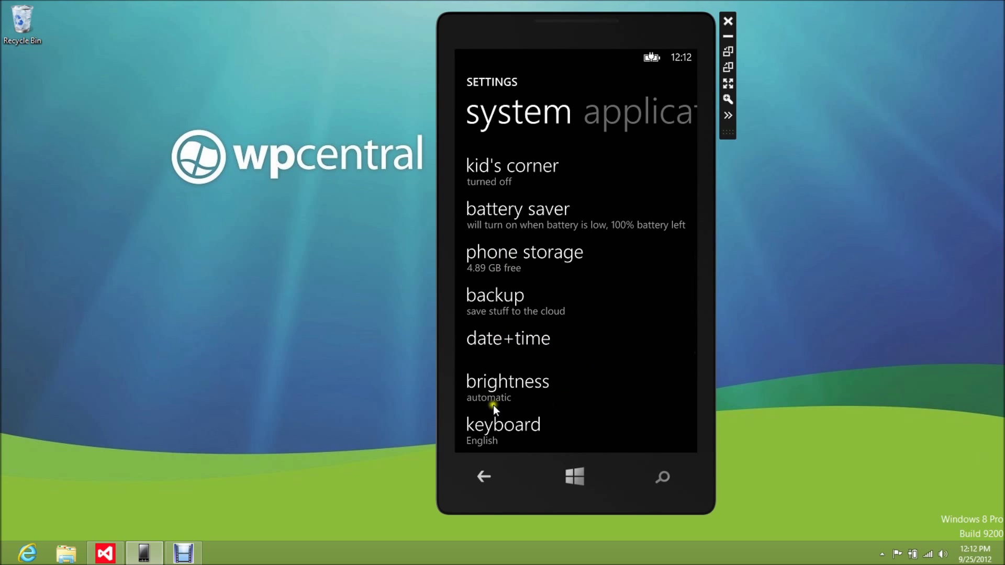
# - View brightness settings unchanged, then switch to the applications pivot
pyautogui.click(488, 389)
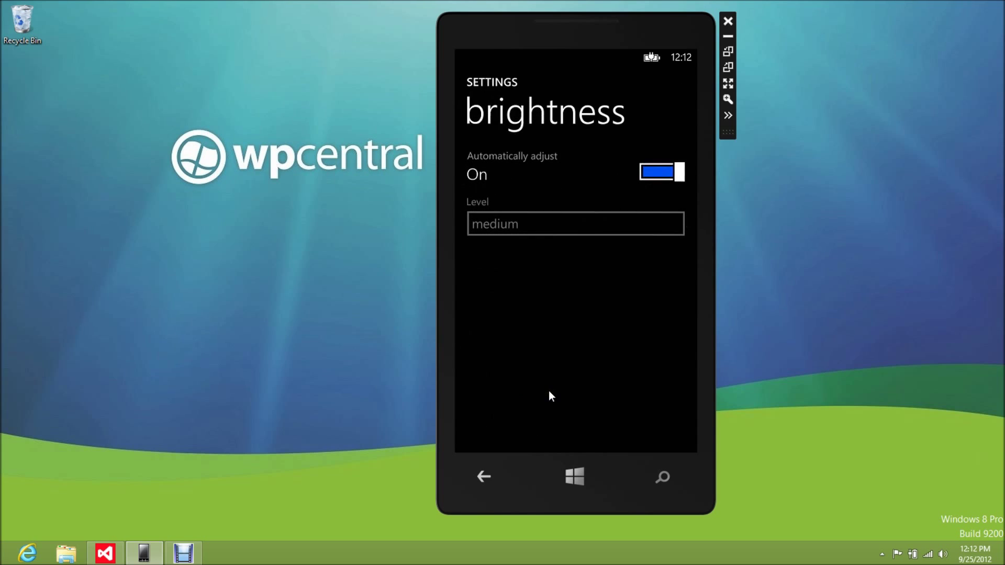
pyautogui.click(484, 475)
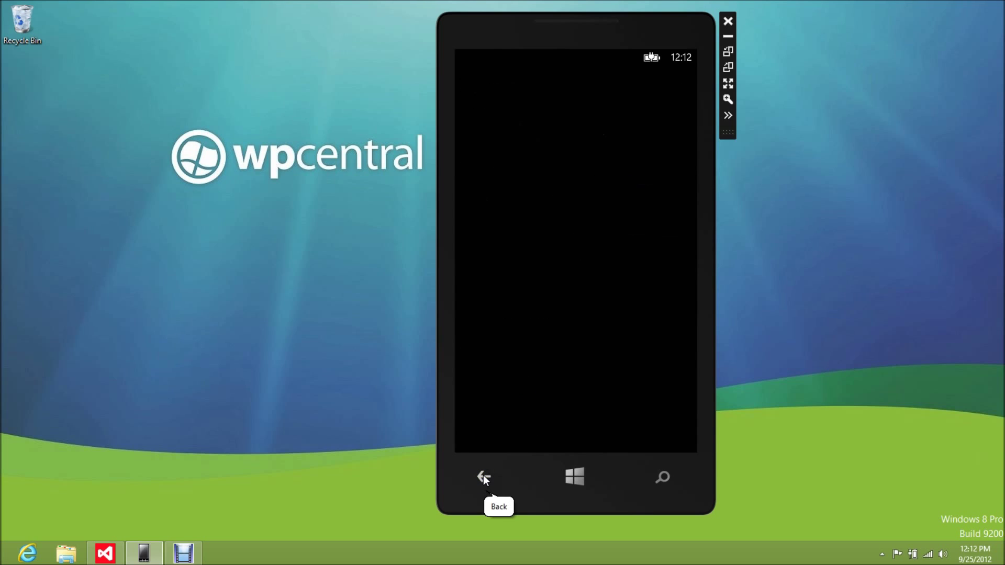
pyautogui.click(639, 109)
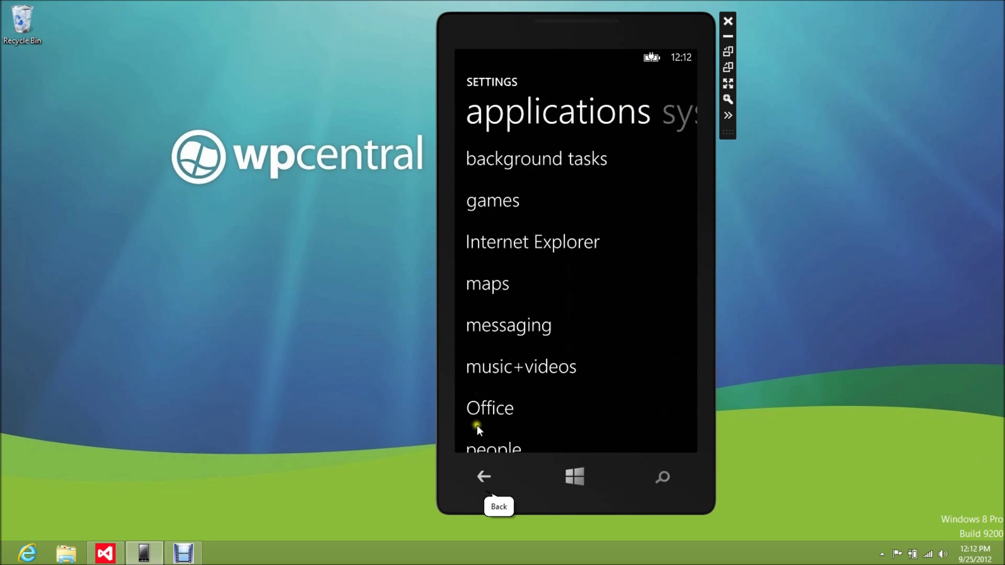
# - Reopen Settings from the app list and begin Kid's Corner setup past its intro
pyautogui.click(484, 477)
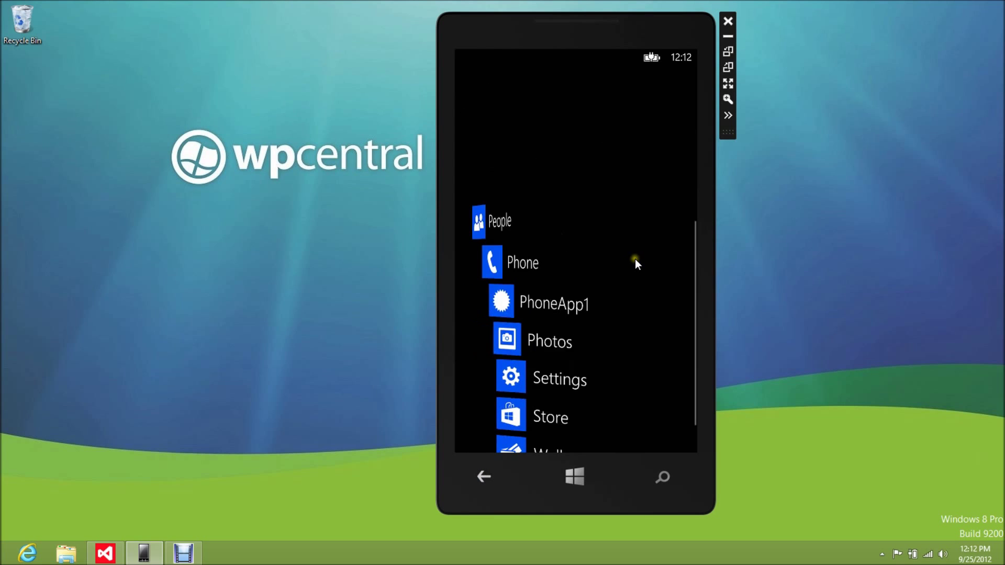
pyautogui.click(564, 369)
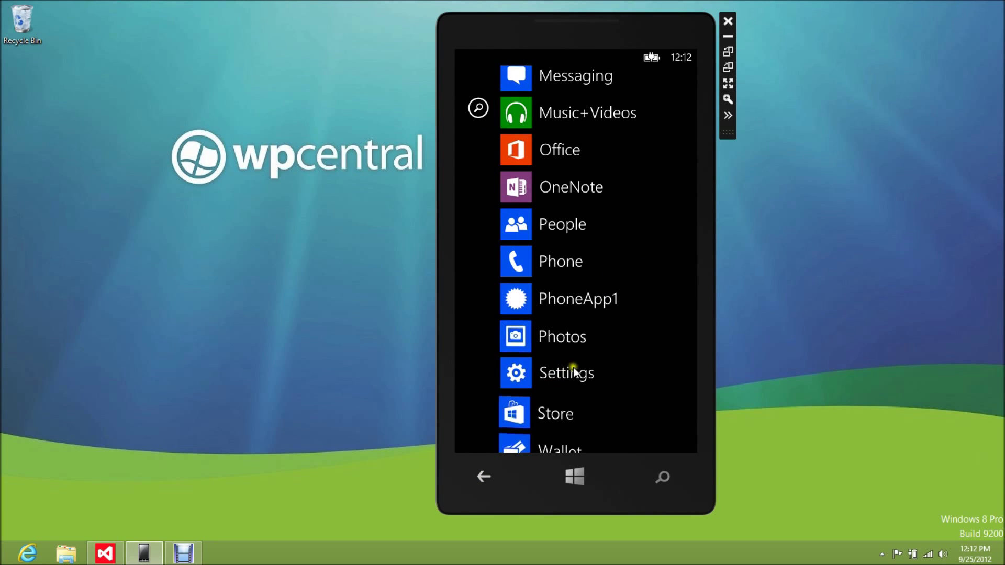
pyautogui.moveTo(636, 324); pyautogui.dragTo(662, 216)
pyautogui.moveTo(623, 347); pyautogui.dragTo(655, 225)
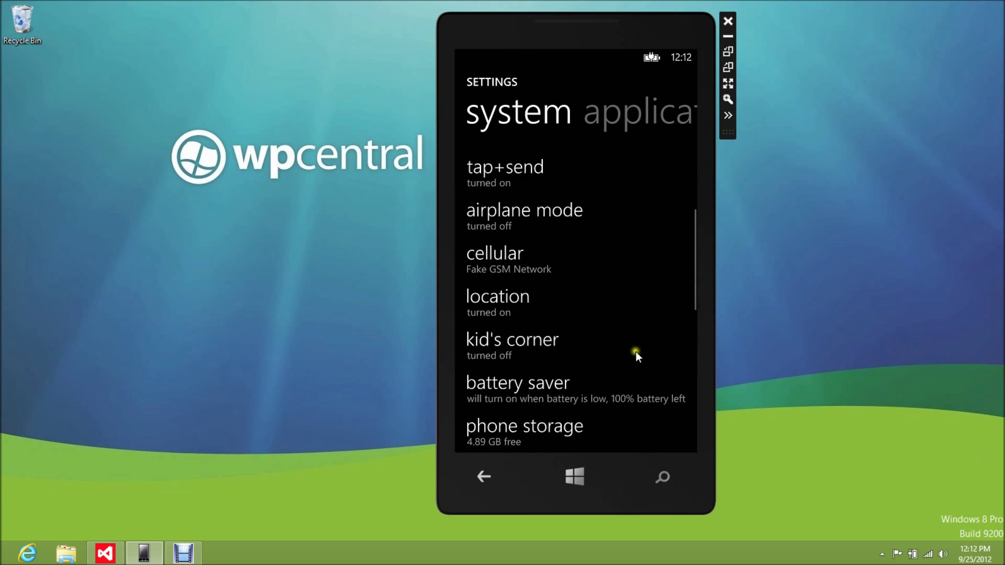
pyautogui.moveTo(635, 352); pyautogui.dragTo(653, 217)
pyautogui.moveTo(628, 345); pyautogui.dragTo(634, 314)
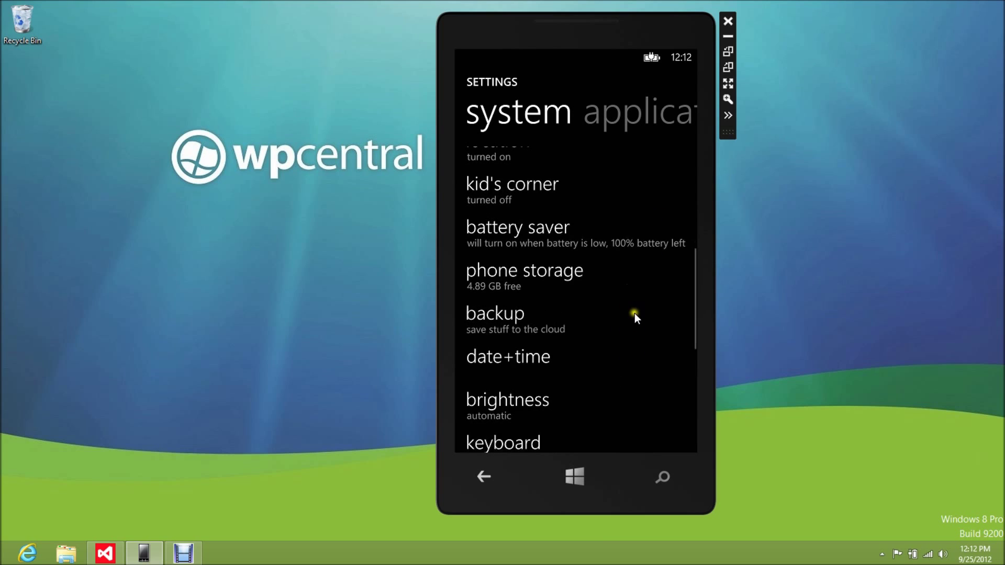
pyautogui.click(495, 202)
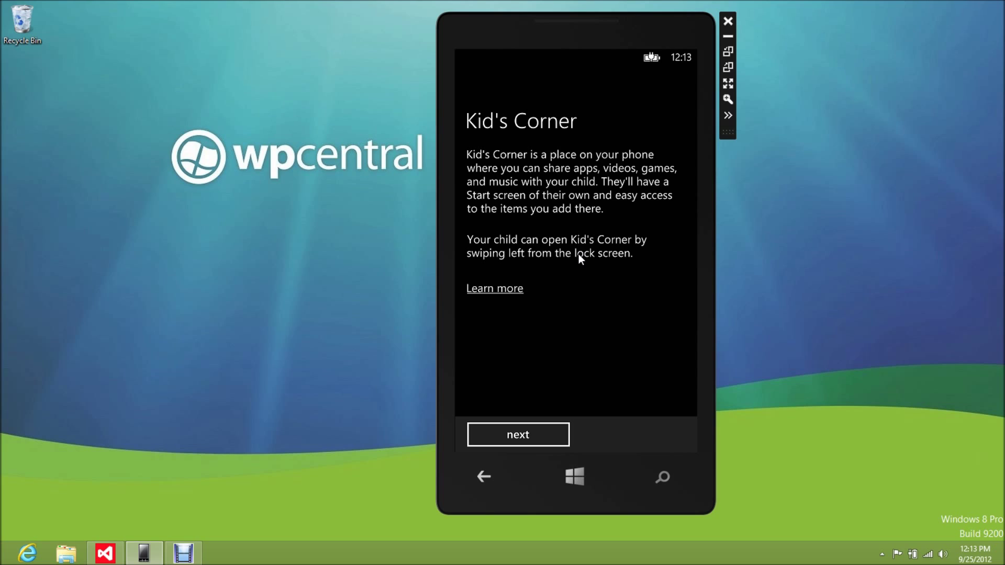
pyautogui.click(540, 430)
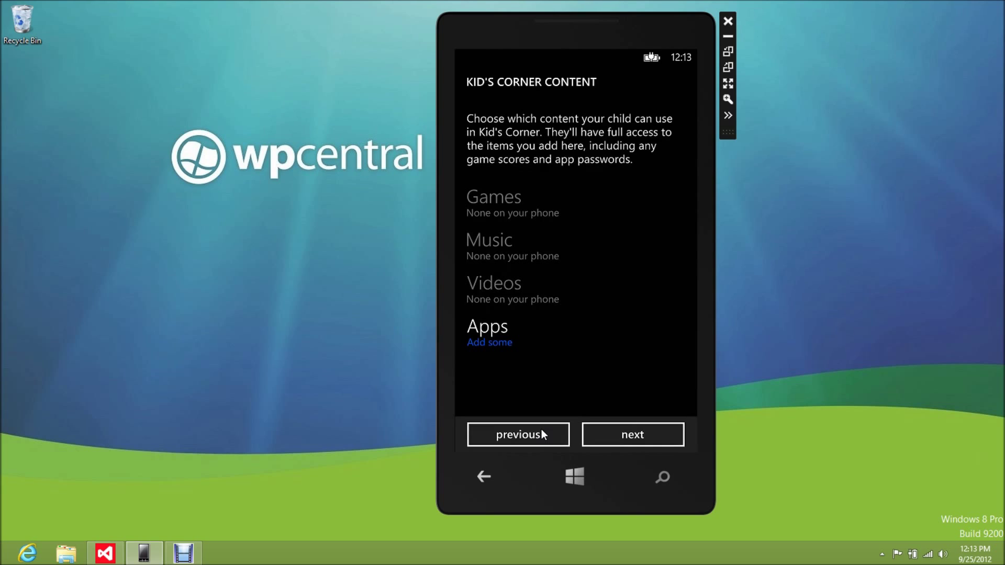
# - Back out of Kid's Corner setup and Settings to the app list
pyautogui.click(483, 476)
pyautogui.click(483, 476)
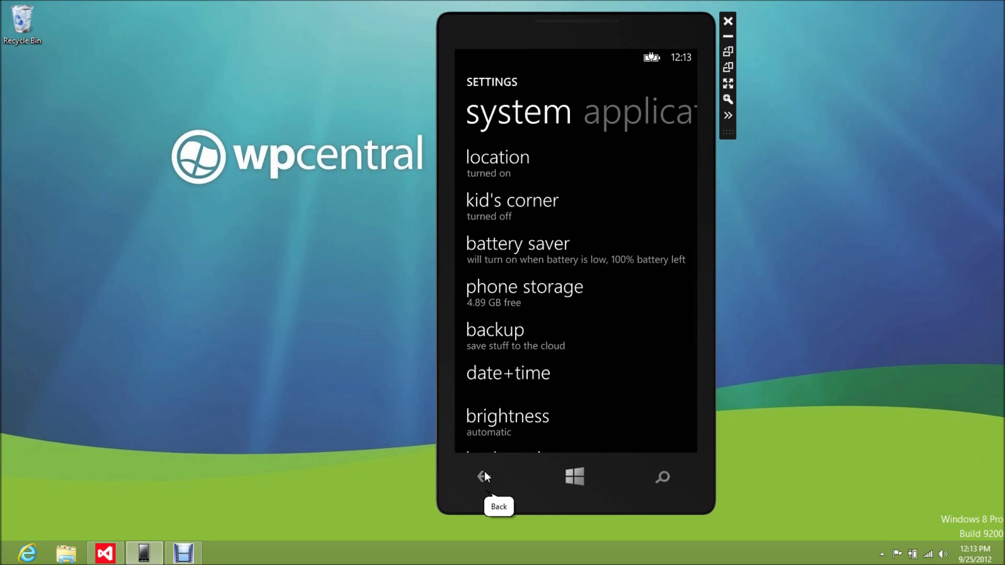
pyautogui.click(485, 473)
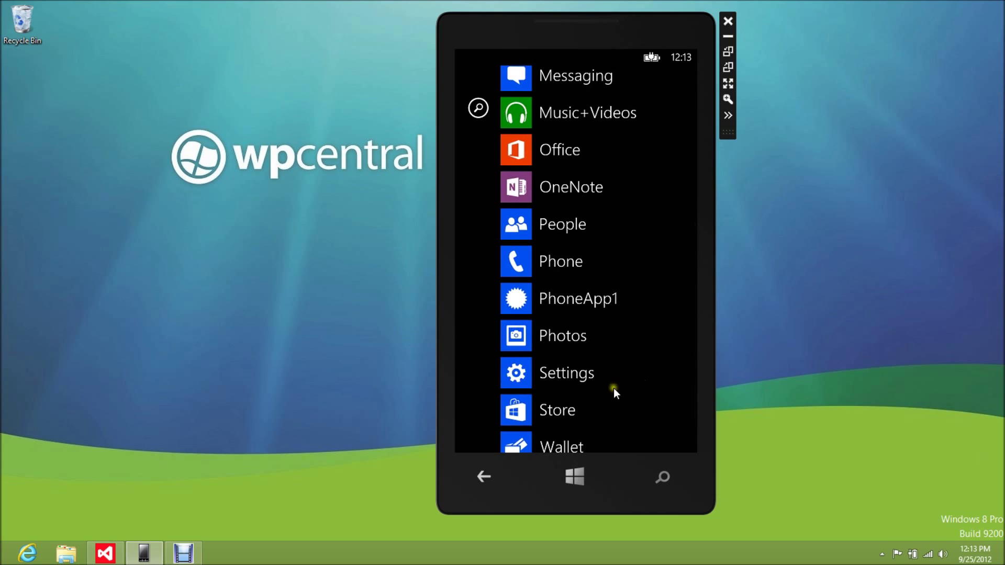
pyautogui.moveTo(614, 388); pyautogui.dragTo(621, 341)
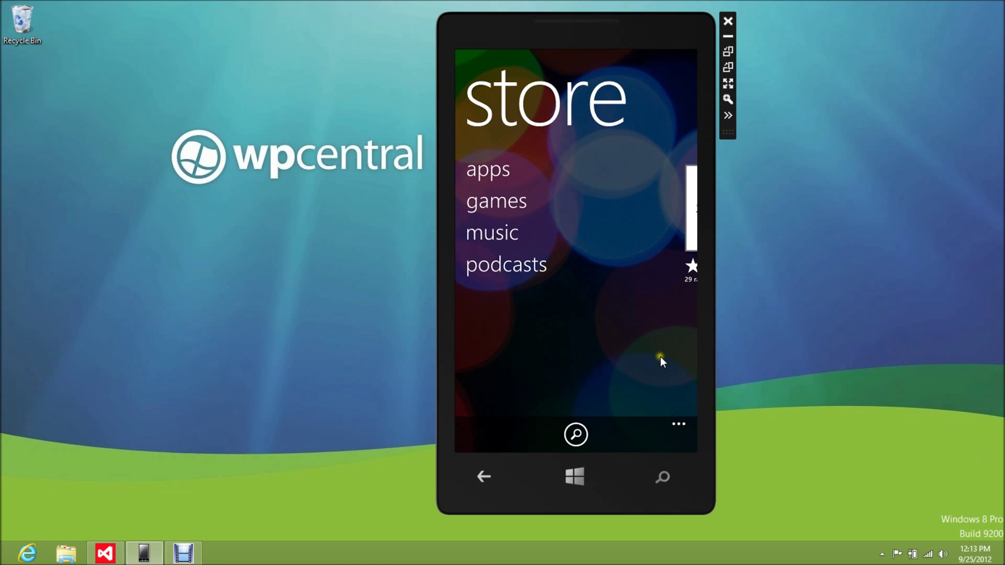
# - Swipe past the Store's featured Zara app to its apps section, then open Wallet
pyautogui.moveTo(661, 357); pyautogui.dragTo(478, 359)
pyautogui.moveTo(596, 366); pyautogui.dragTo(486, 359)
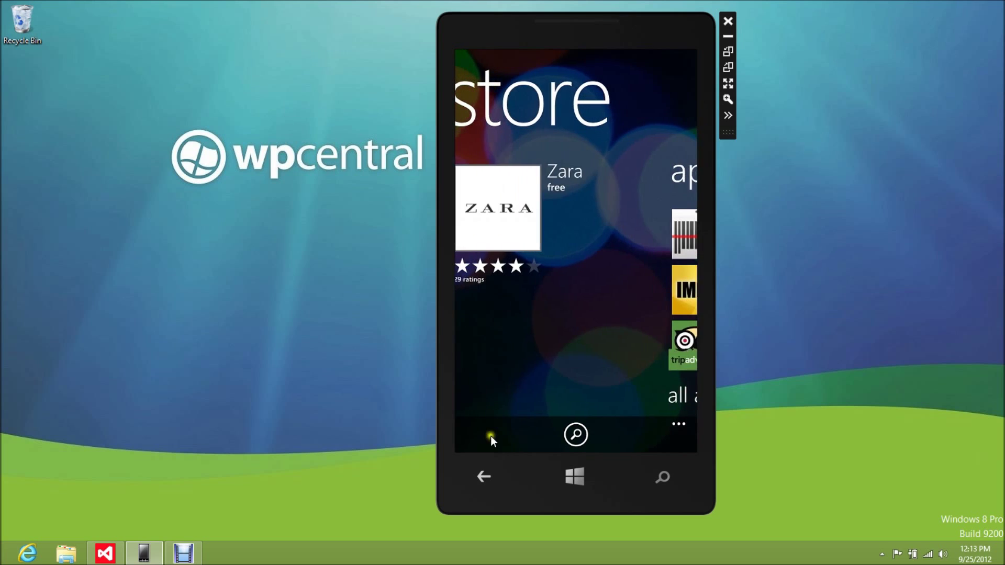
pyautogui.moveTo(597, 362); pyautogui.dragTo(450, 361)
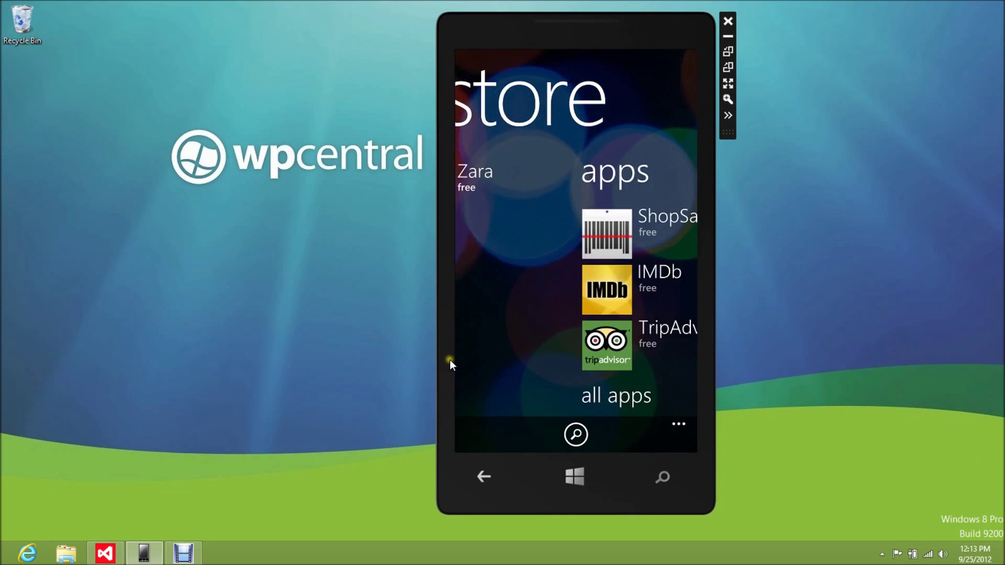
pyautogui.click(483, 473)
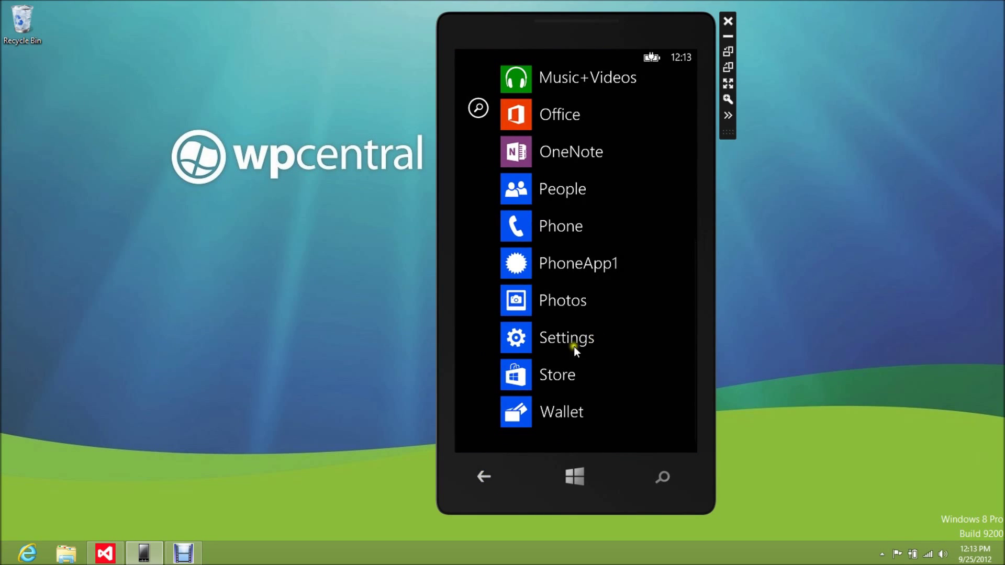
pyautogui.click(562, 411)
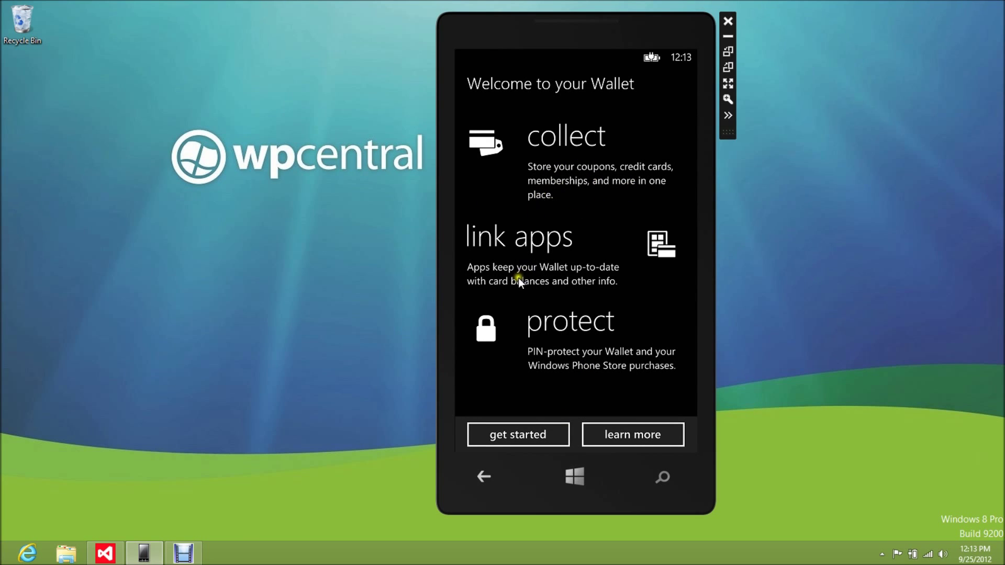
# - Get past the Wallet welcome and browse the options for adding another kind of card
pyautogui.click(544, 434)
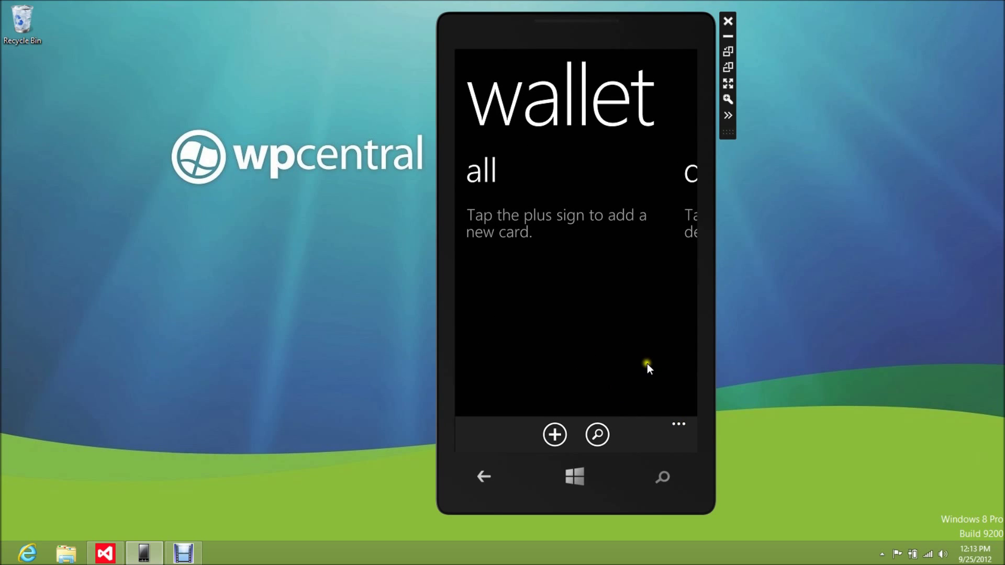
pyautogui.moveTo(647, 364); pyautogui.dragTo(524, 372)
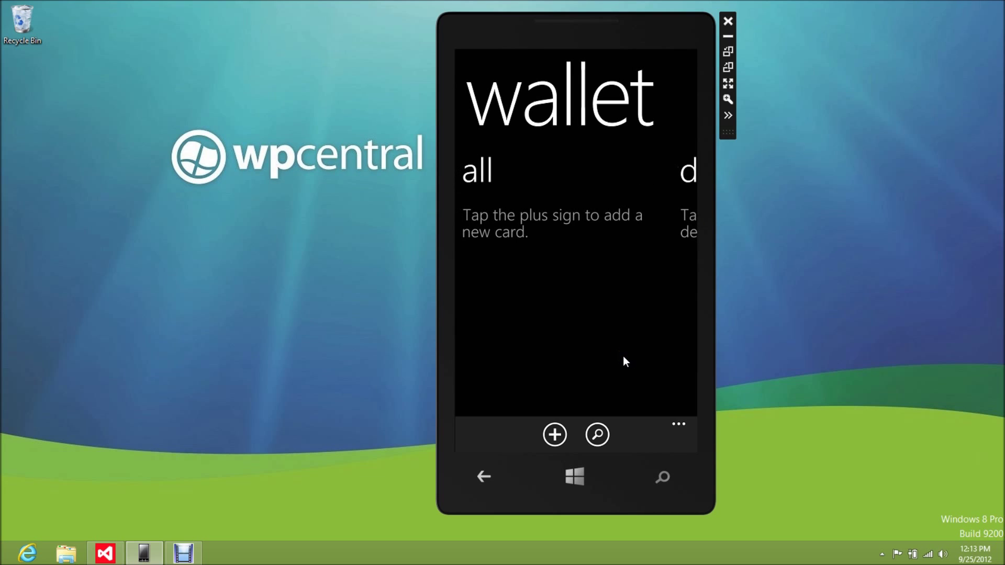
pyautogui.click(555, 434)
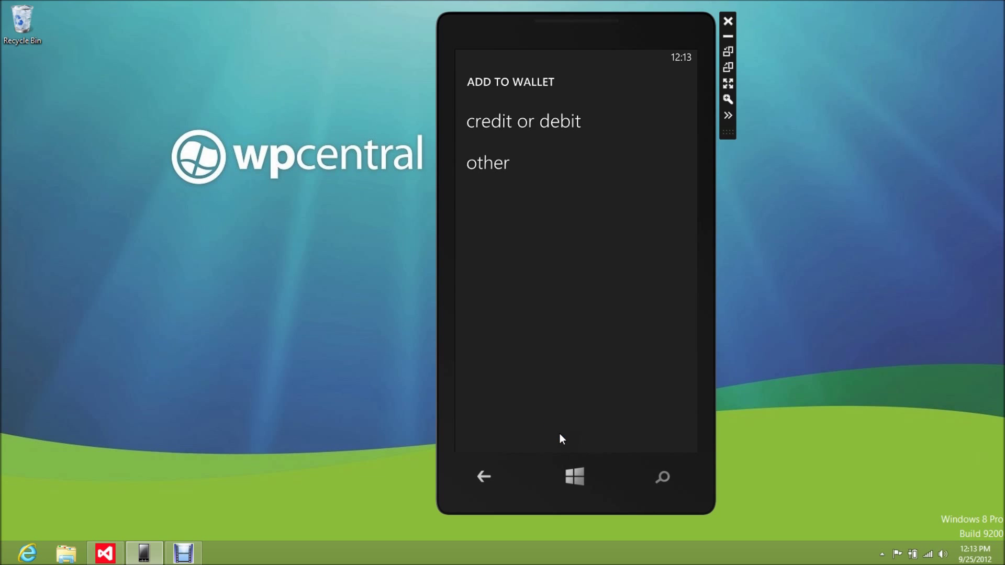
pyautogui.click(496, 163)
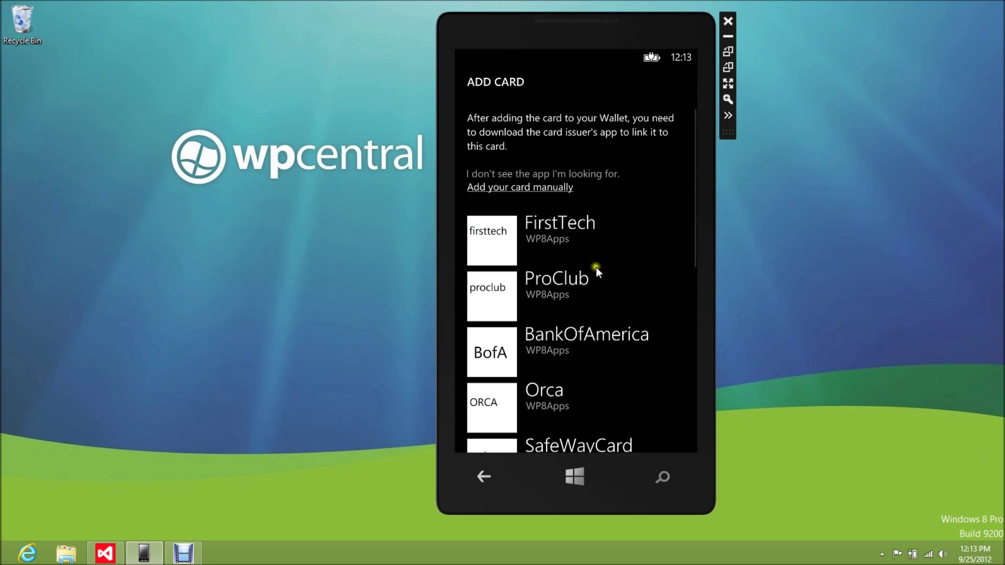
pyautogui.moveTo(647, 286); pyautogui.dragTo(666, 225)
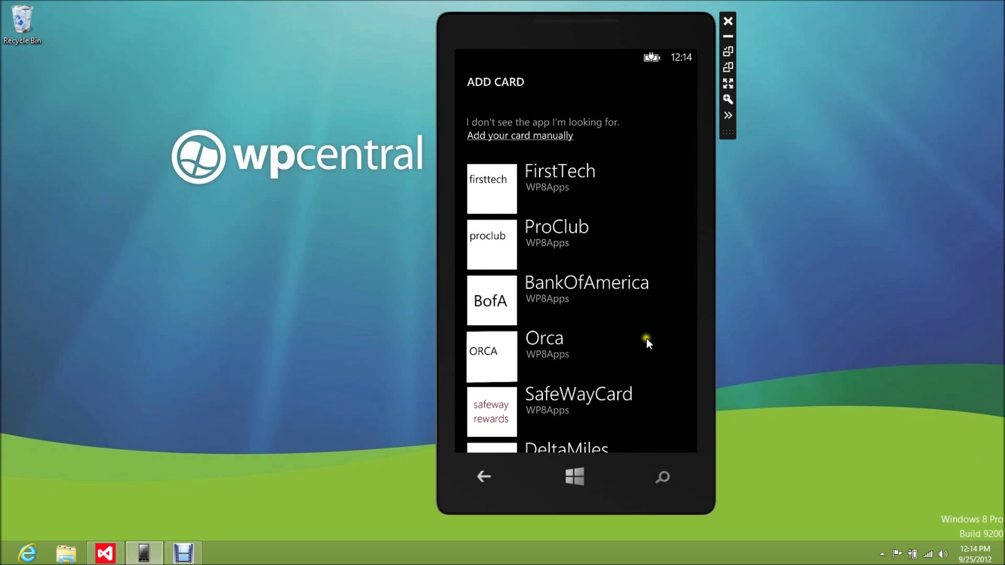
pyautogui.moveTo(646, 339); pyautogui.dragTo(659, 187)
pyautogui.moveTo(639, 298); pyautogui.dragTo(653, 125)
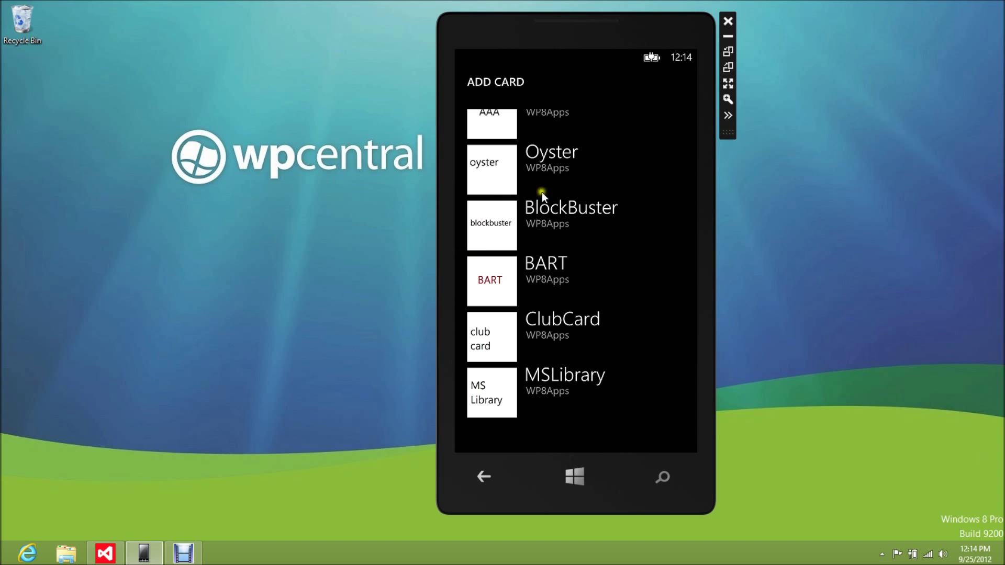
pyautogui.moveTo(637, 281)
pyautogui.mouseDown()
pyautogui.moveTo(636, 330)
pyautogui.moveTo(650, 276)
pyautogui.moveTo(645, 456)
pyautogui.mouseUp()
pyautogui.scroll(2, 641, 368)
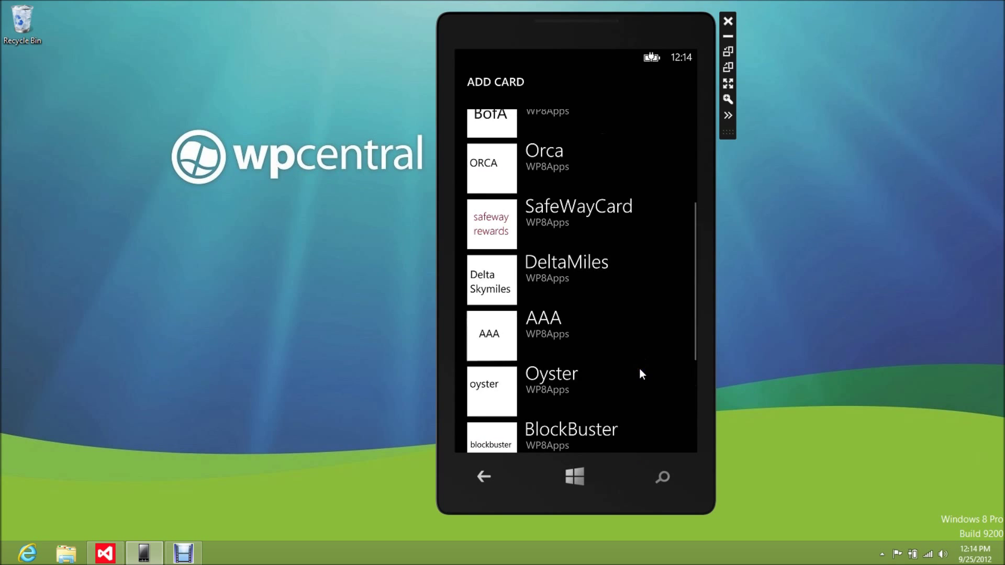
pyautogui.scroll(2, 636, 385)
# - Open the new credit or debit card form and cancel it without adding a card
pyautogui.moveTo(678, 260); pyautogui.dragTo(668, 406)
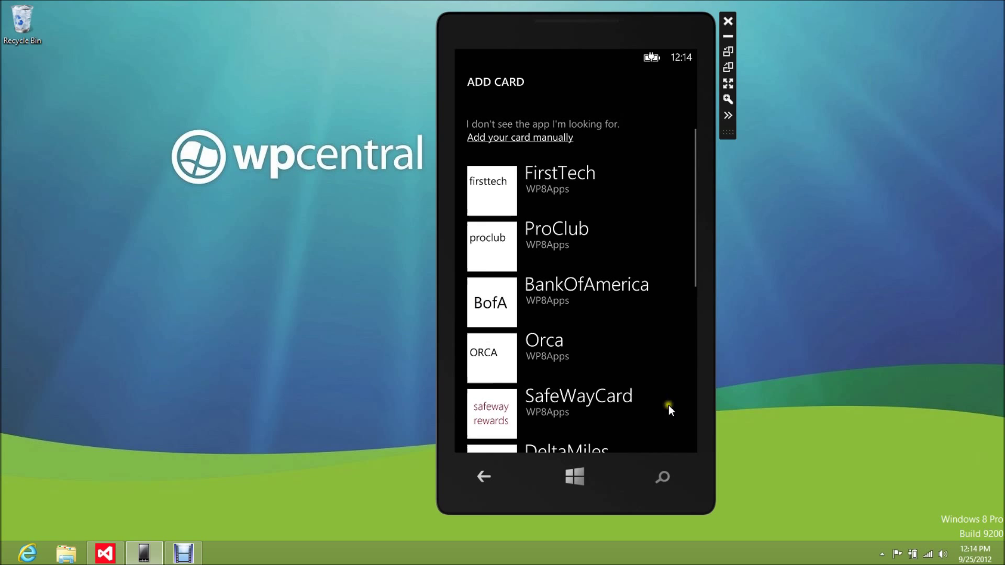
pyautogui.click(484, 477)
pyautogui.click(555, 436)
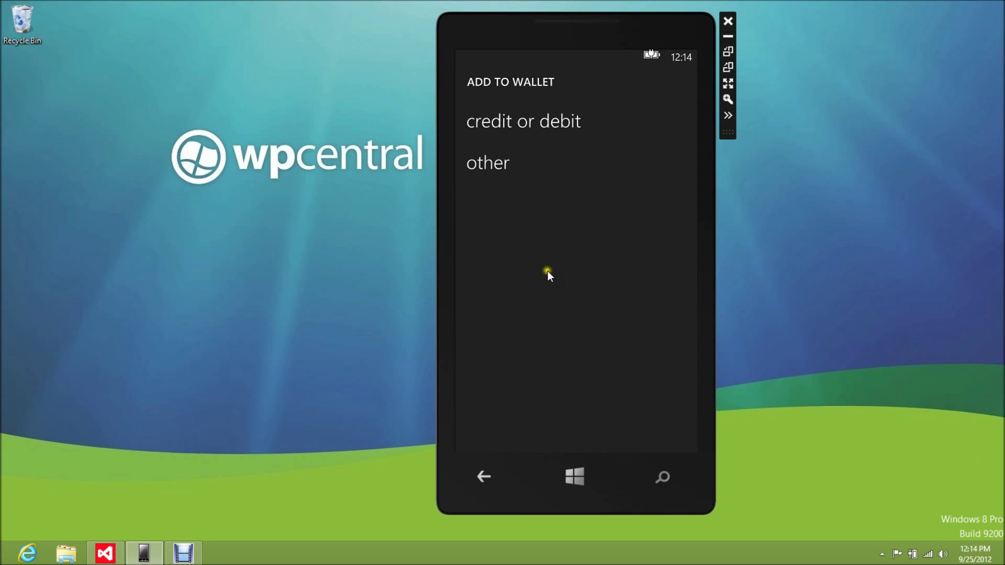
pyautogui.click(512, 119)
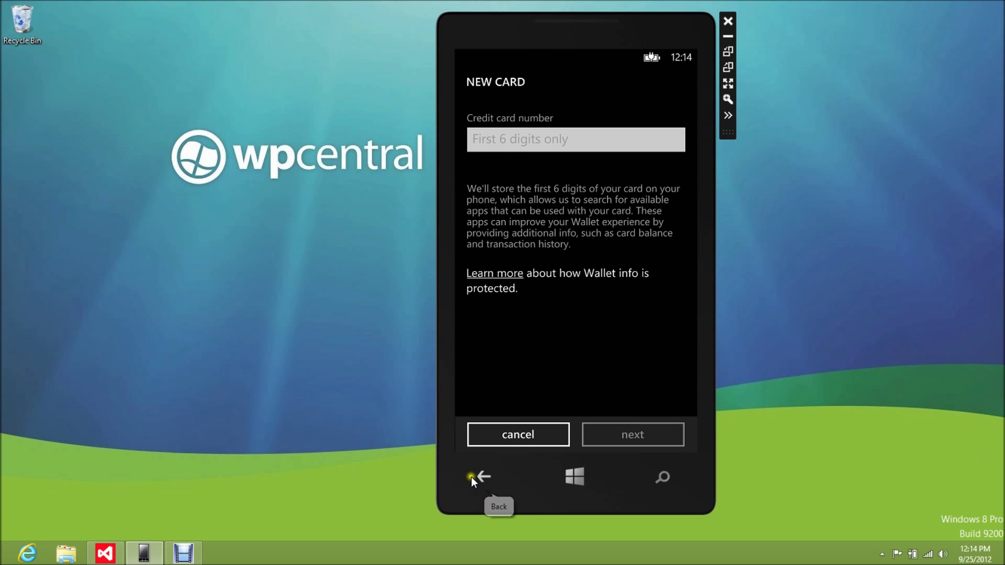
pyautogui.click(508, 436)
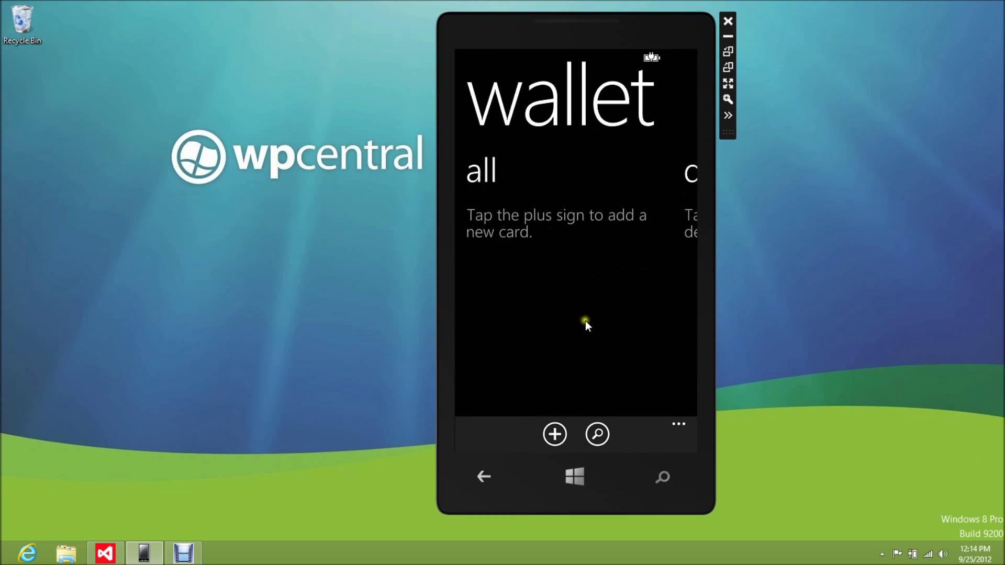
# - Move to the Wallet deals section and search for local deals nearby
pyautogui.moveTo(604, 359); pyautogui.dragTo(440, 348)
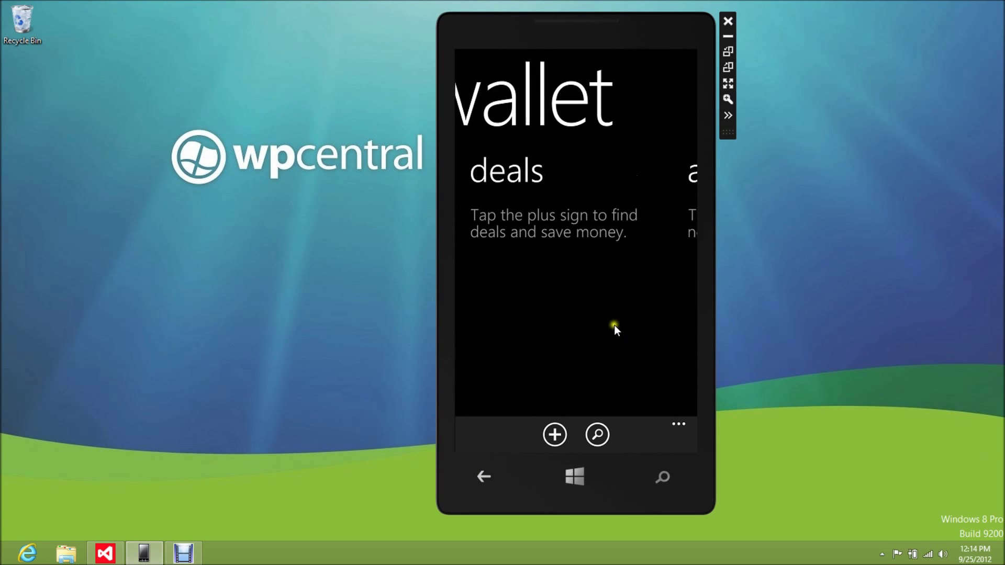
pyautogui.click(555, 434)
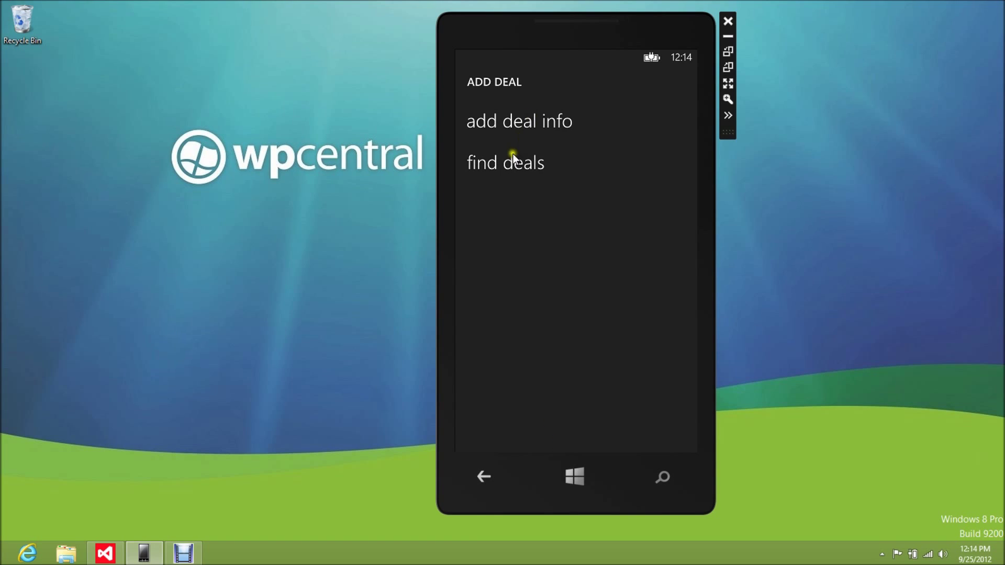
pyautogui.click(515, 166)
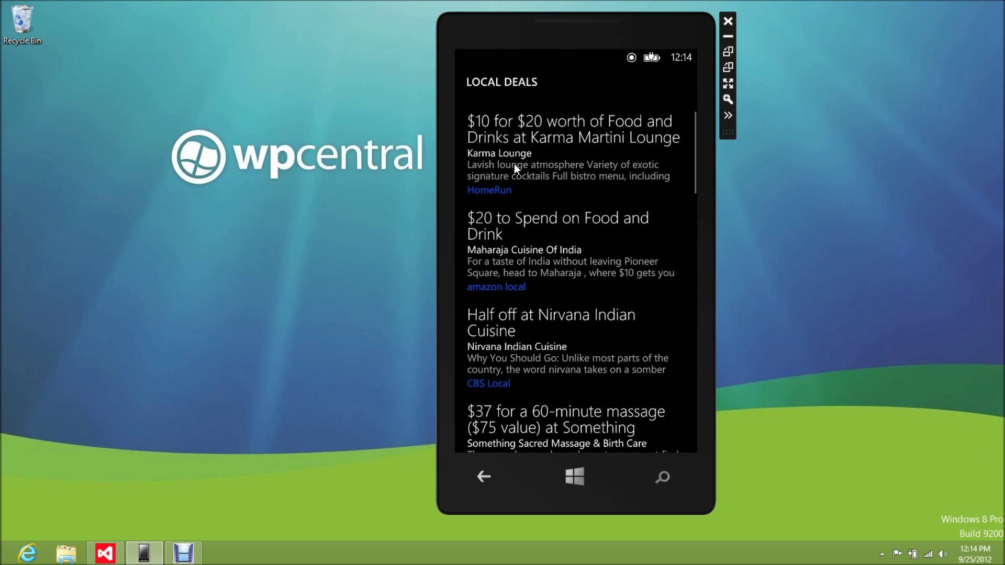
# - View the Nirvana Indian Cuisine deal details, then back out to the empty deals page
pyautogui.click(598, 302)
pyautogui.moveTo(618, 294); pyautogui.dragTo(626, 195)
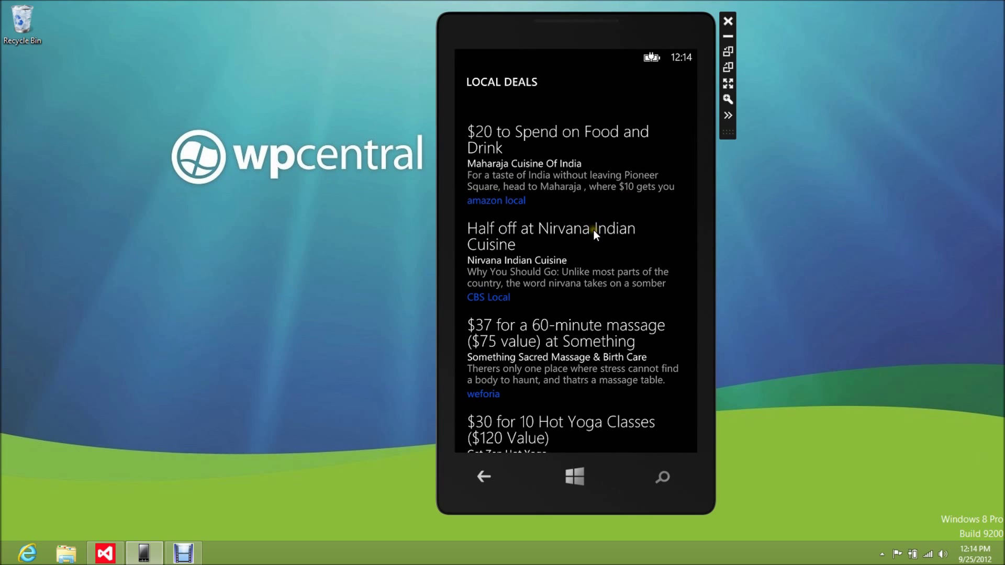
pyautogui.click(593, 230)
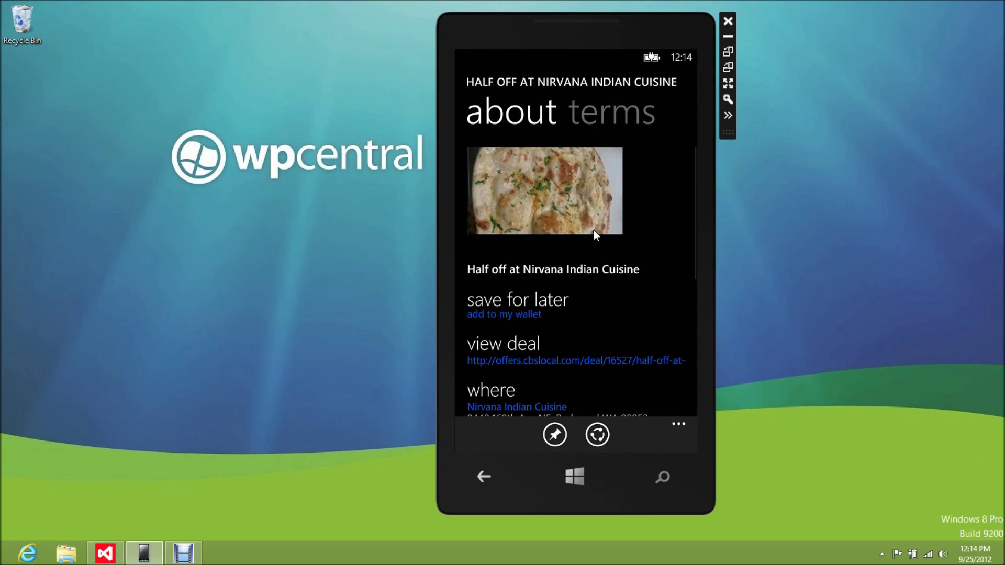
pyautogui.moveTo(631, 304)
pyautogui.mouseDown()
pyautogui.moveTo(641, 217)
pyautogui.moveTo(634, 329)
pyautogui.mouseUp()
pyautogui.click(485, 471)
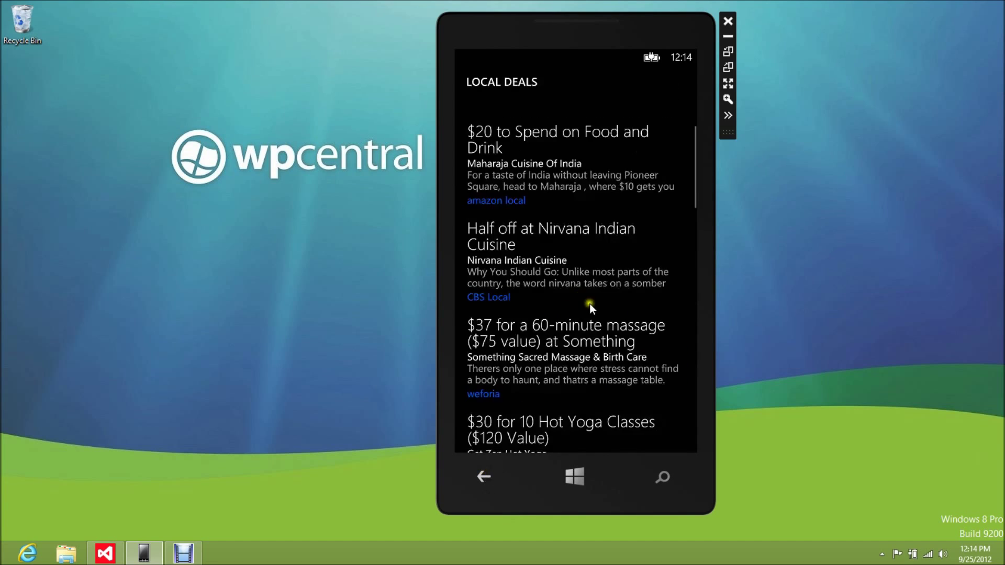
pyautogui.moveTo(580, 353); pyautogui.dragTo(591, 153)
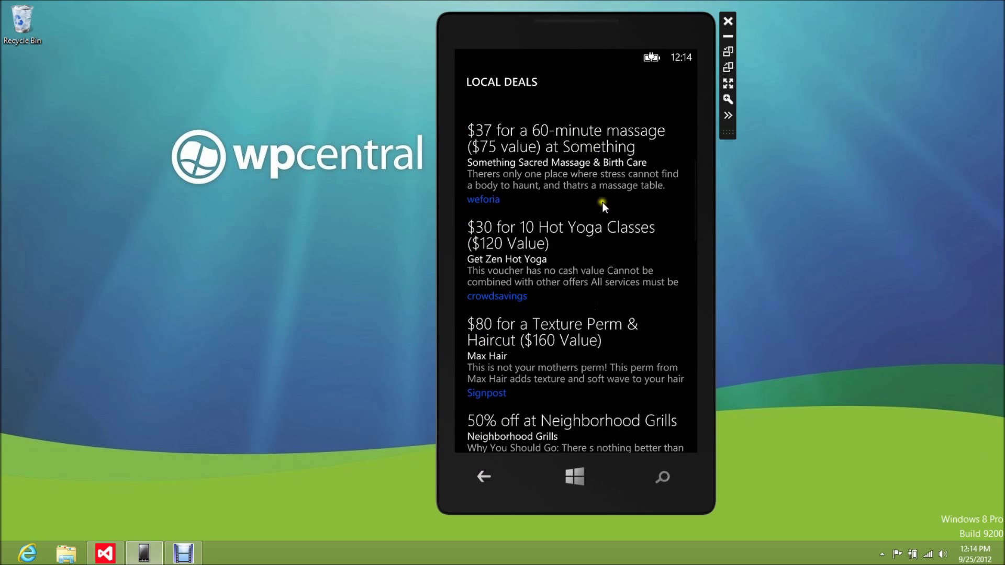
pyautogui.moveTo(602, 202); pyautogui.dragTo(610, 160)
pyautogui.moveTo(603, 299); pyautogui.dragTo(626, 166)
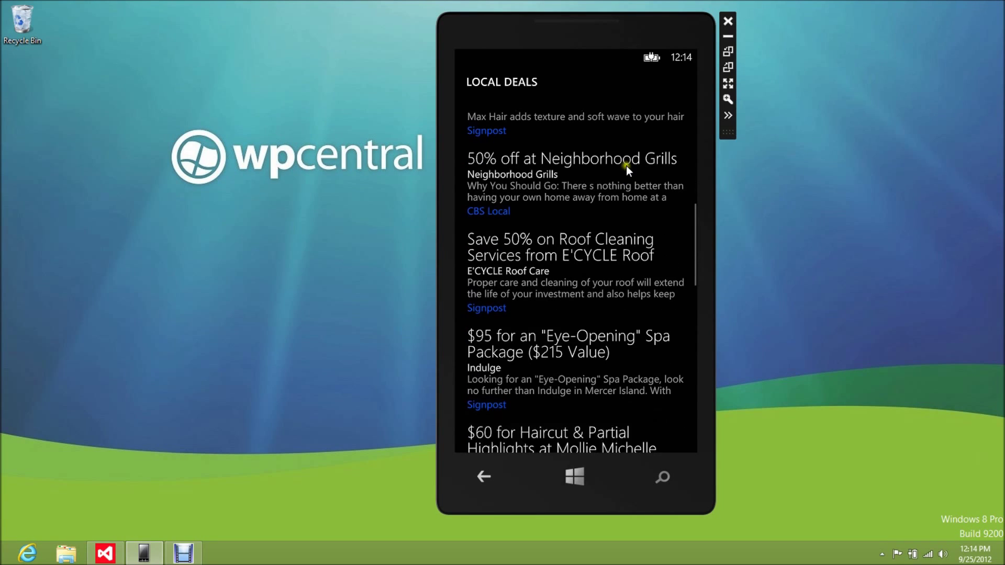
pyautogui.moveTo(612, 297); pyautogui.dragTo(617, 216)
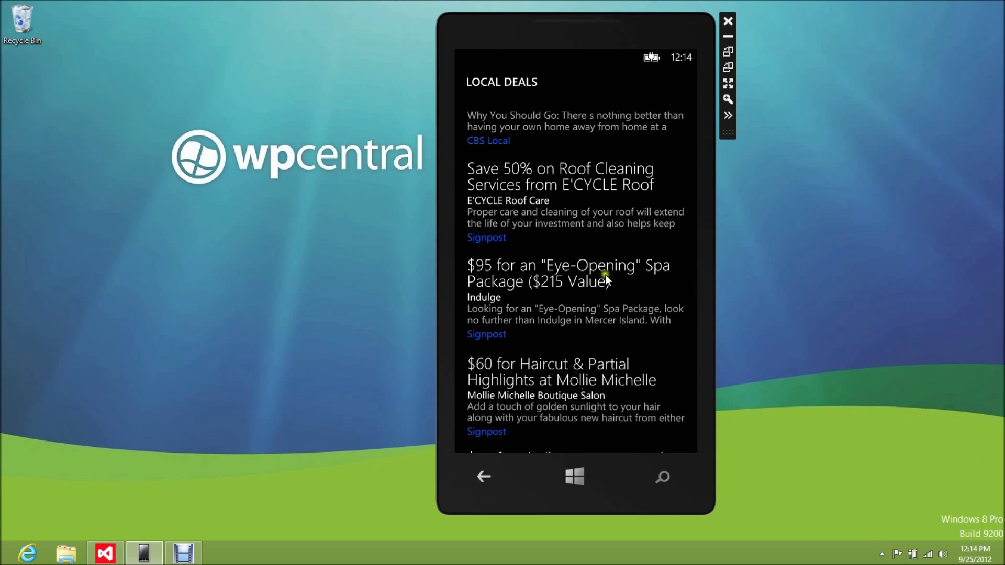
pyautogui.moveTo(606, 275); pyautogui.dragTo(609, 217)
pyautogui.moveTo(608, 277); pyautogui.dragTo(595, 443)
pyautogui.moveTo(610, 300); pyautogui.dragTo(564, 396)
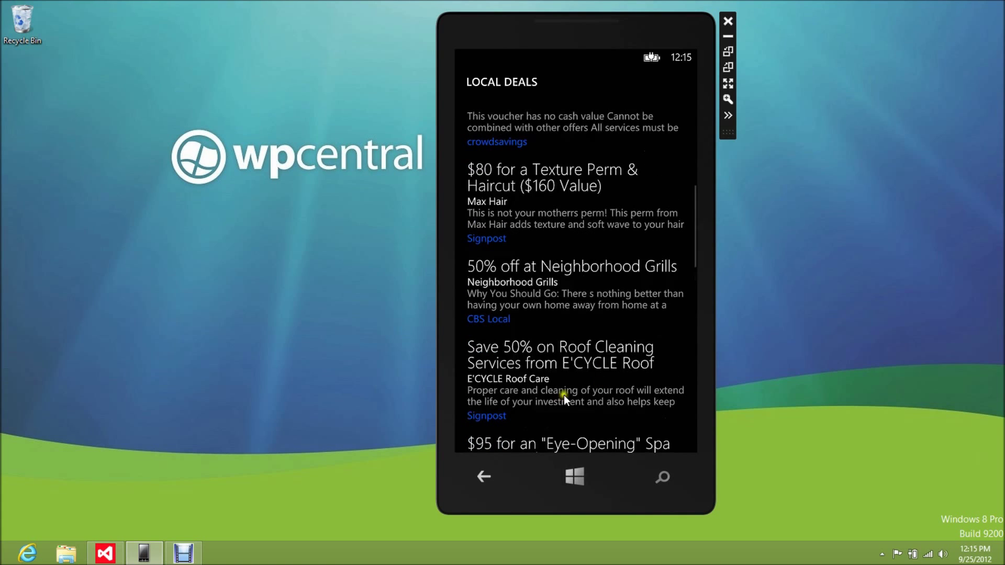
pyautogui.click(483, 479)
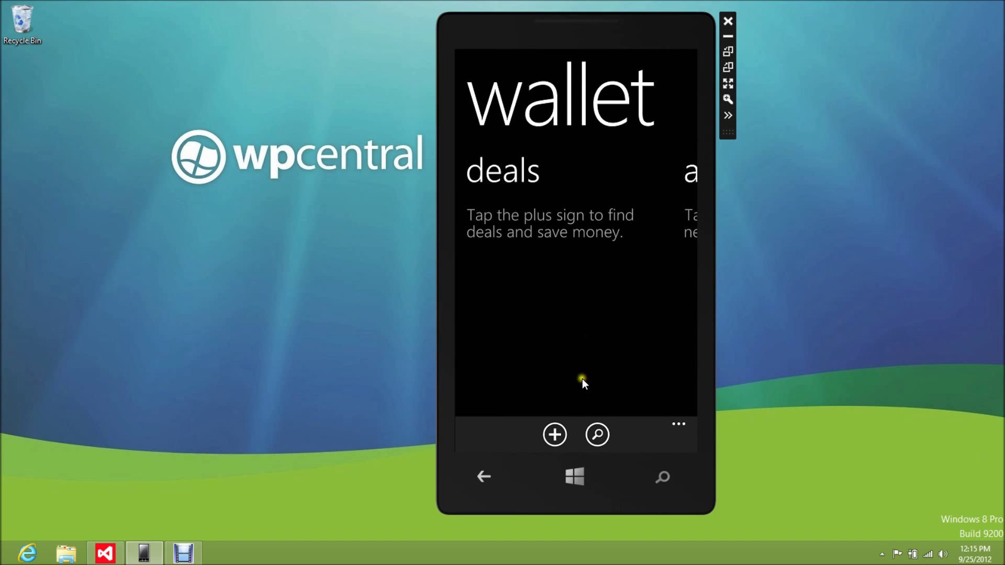
# - Open the new deal form and close it without saving a deal
pyautogui.click(556, 434)
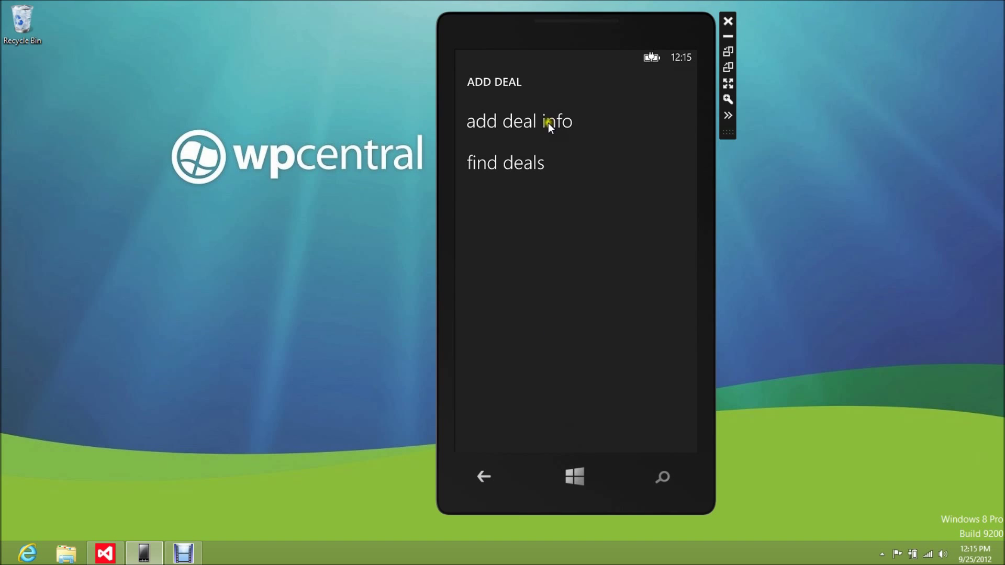
pyautogui.click(549, 123)
pyautogui.click(548, 329)
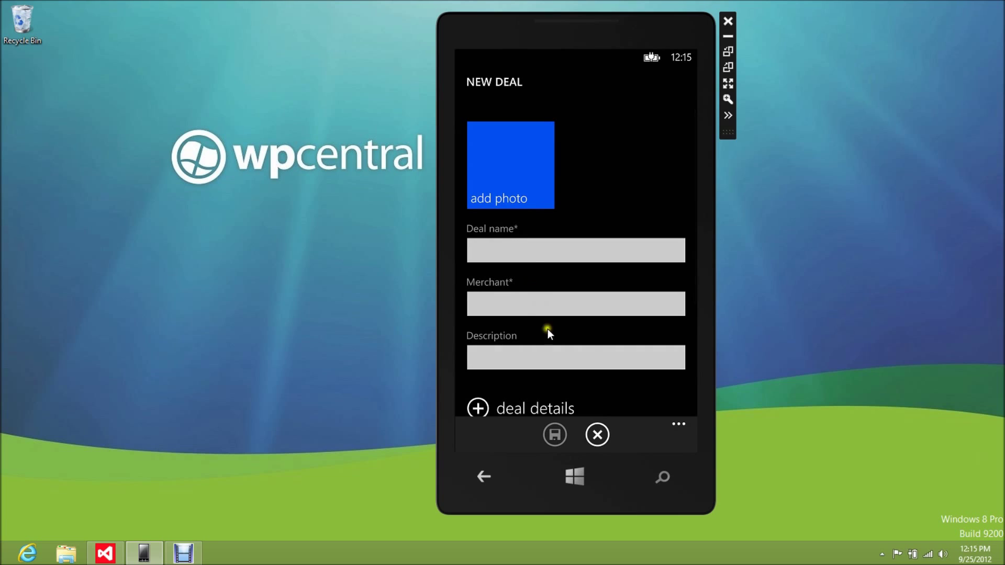
pyautogui.click(598, 437)
# - View Wallet settings from the all section, then return to the app list
pyautogui.moveTo(632, 350); pyautogui.dragTo(453, 364)
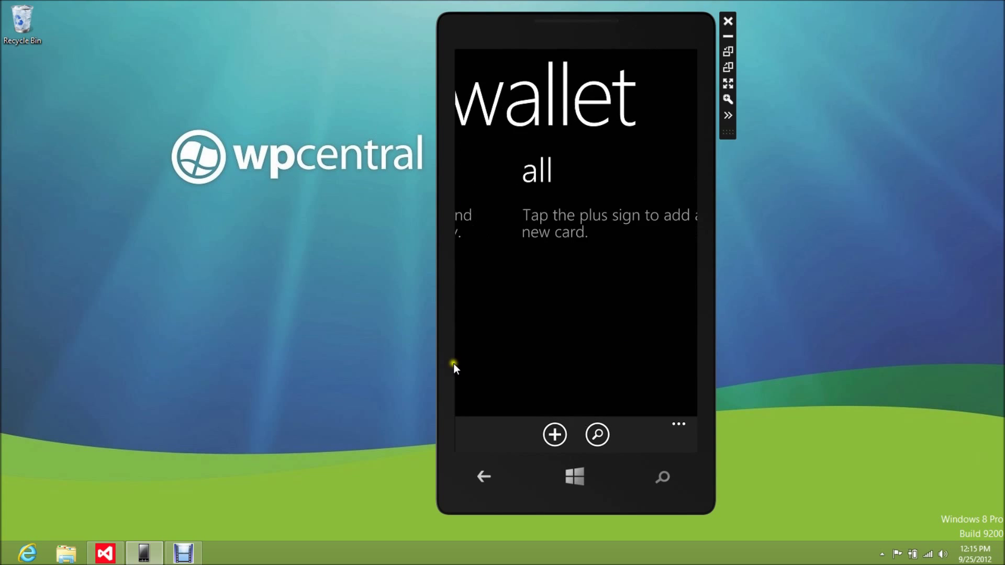
pyautogui.click(673, 428)
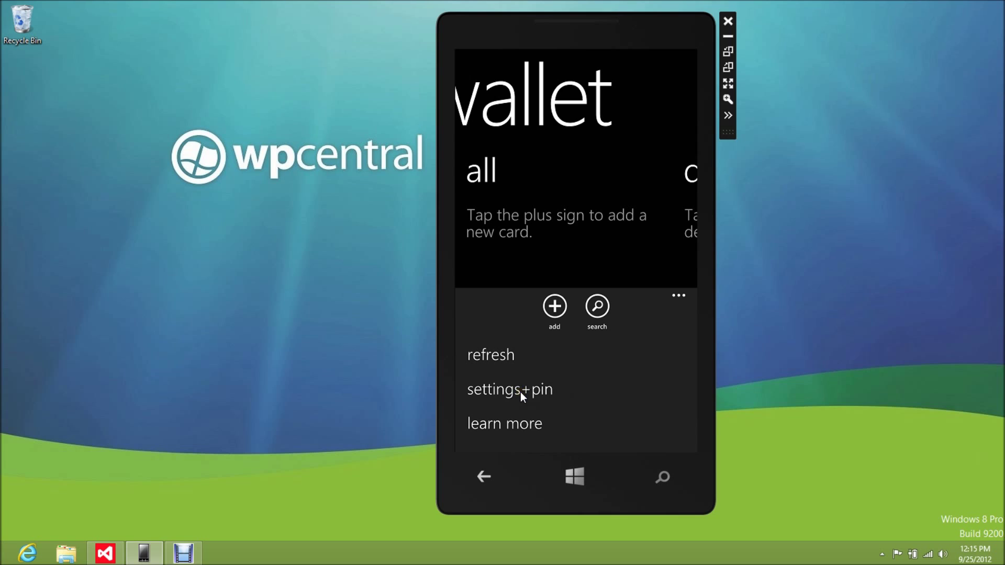
pyautogui.click(521, 392)
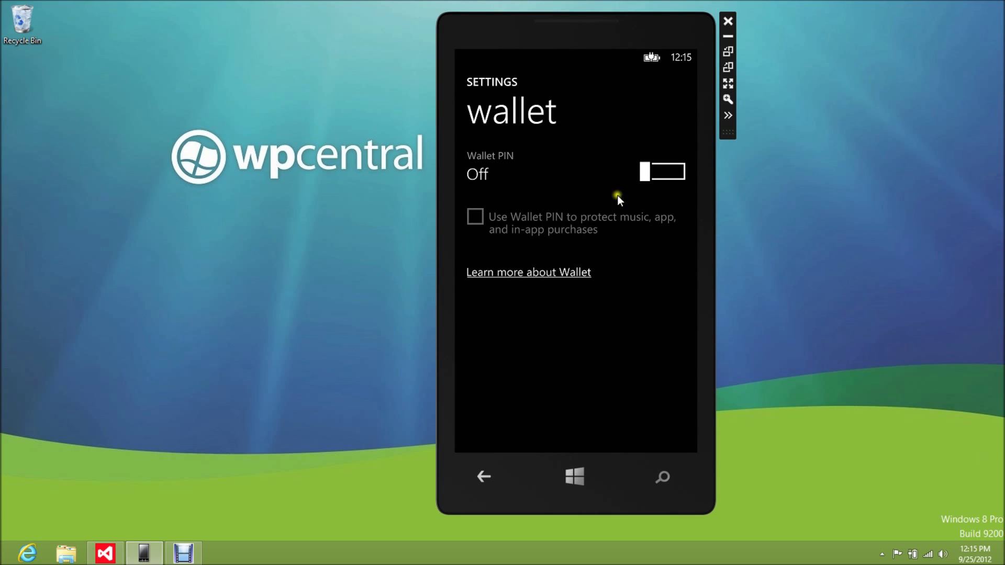
pyautogui.click(476, 476)
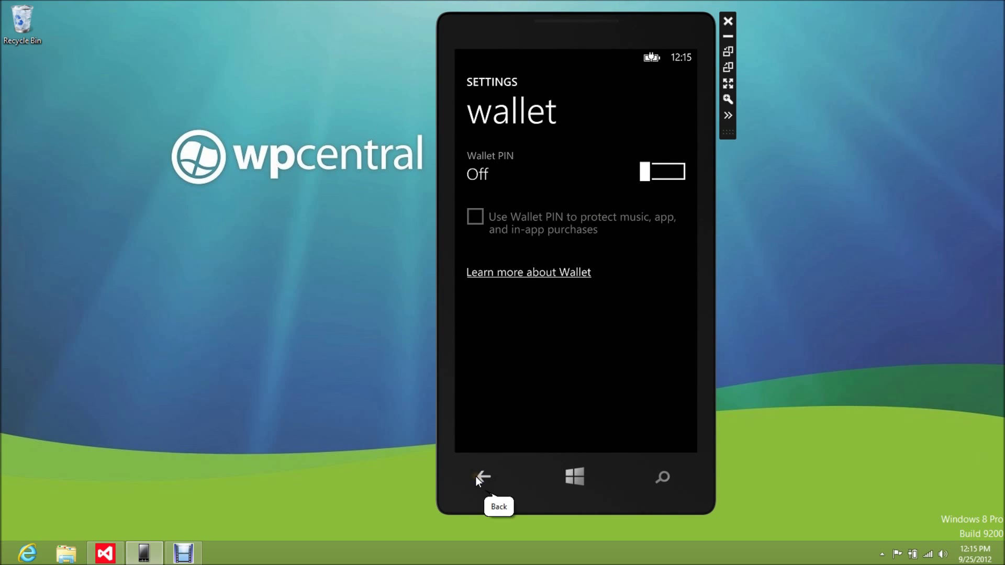
pyautogui.click(476, 476)
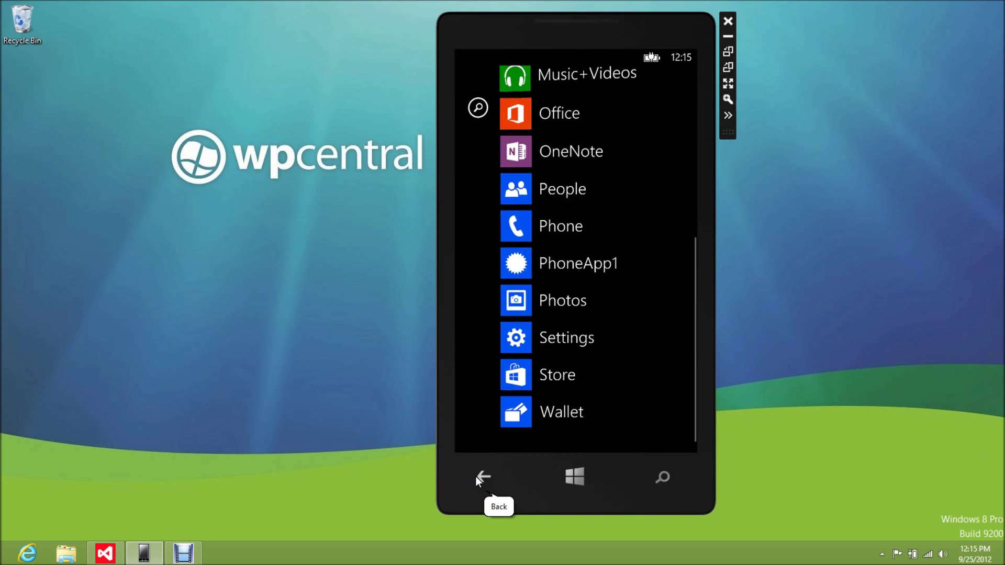
pyautogui.moveTo(662, 306); pyautogui.dragTo(661, 384)
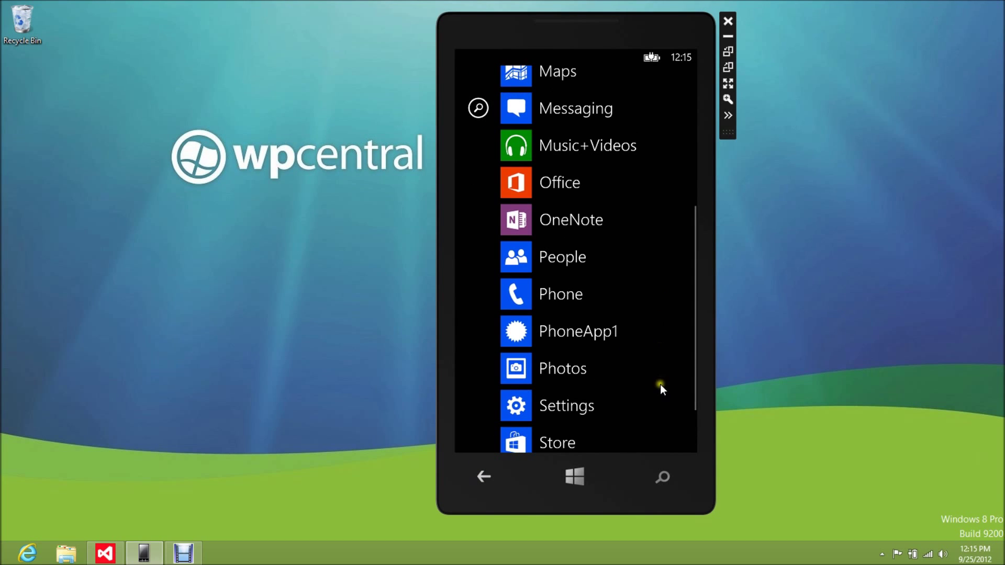
pyautogui.moveTo(654, 288); pyautogui.dragTo(656, 363)
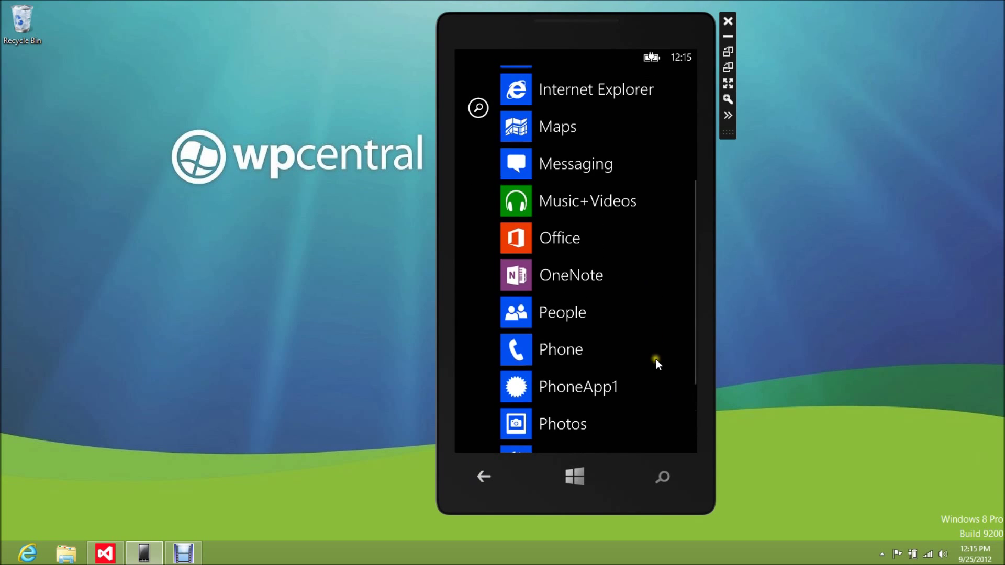
# - Dismiss the People app's pin to start option and launch Music+Videos
pyautogui.click(659, 302)
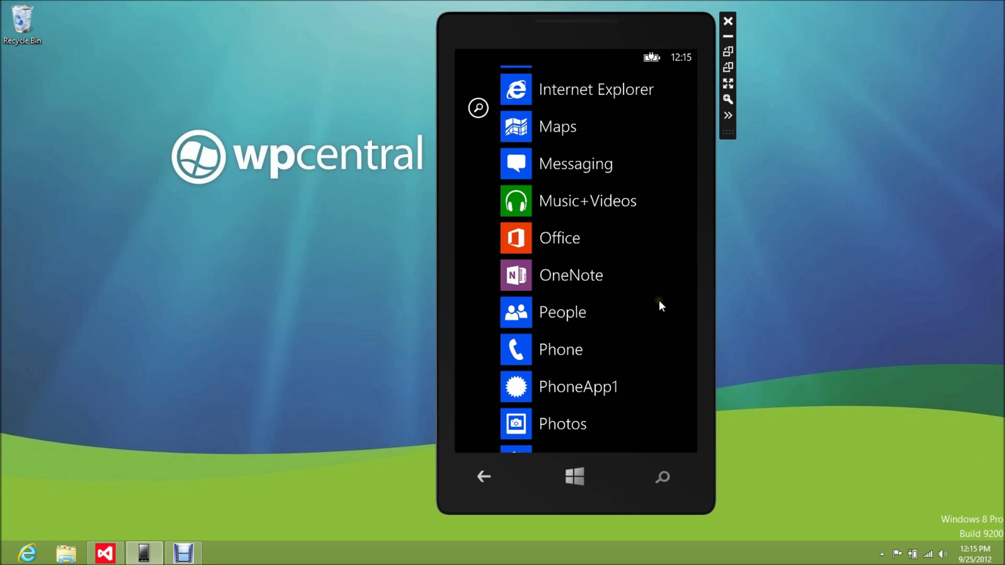
pyautogui.click(668, 273)
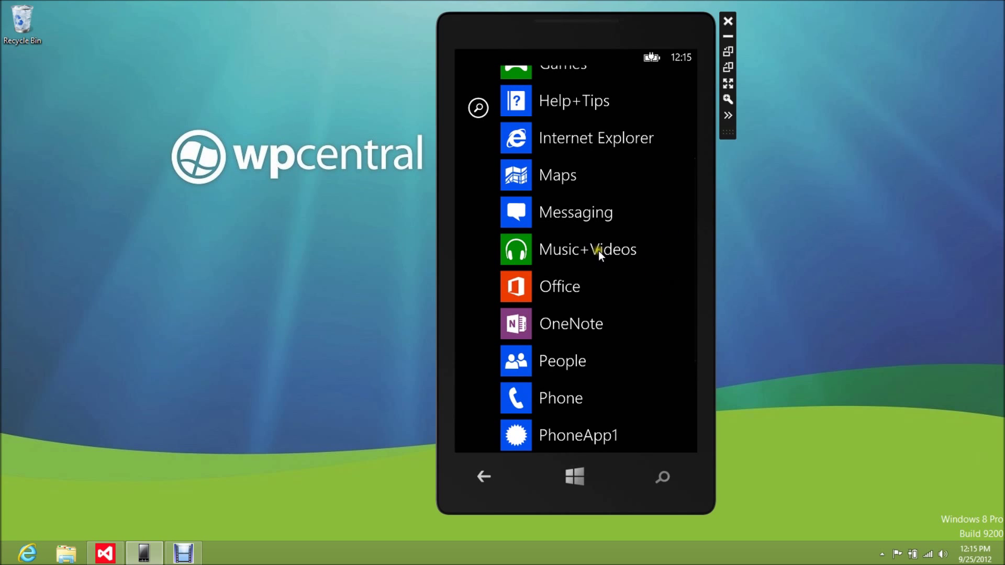
pyautogui.click(599, 251)
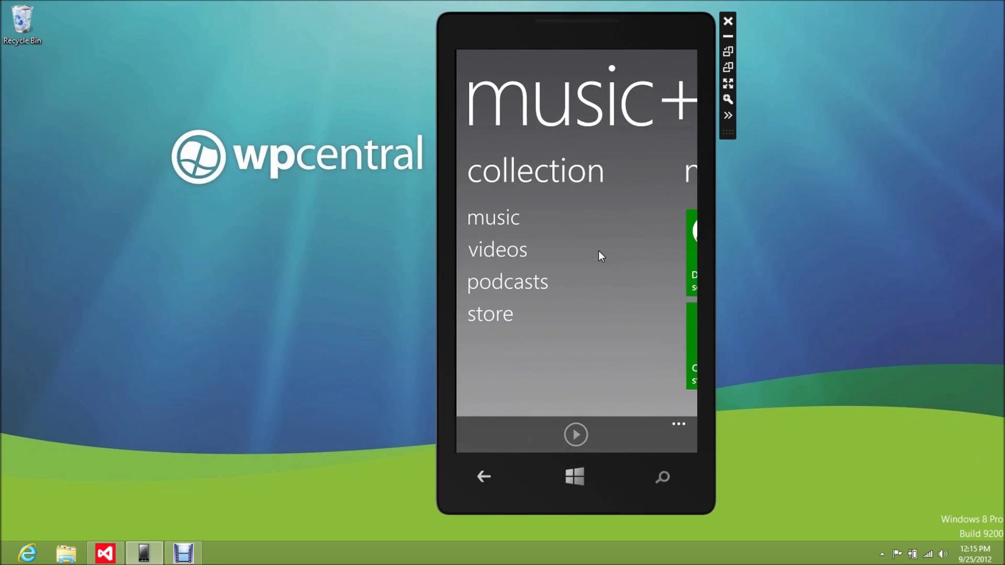
# - Swipe the Music+Videos hub across to its new and xbox sections
pyautogui.moveTo(638, 291); pyautogui.dragTo(548, 294)
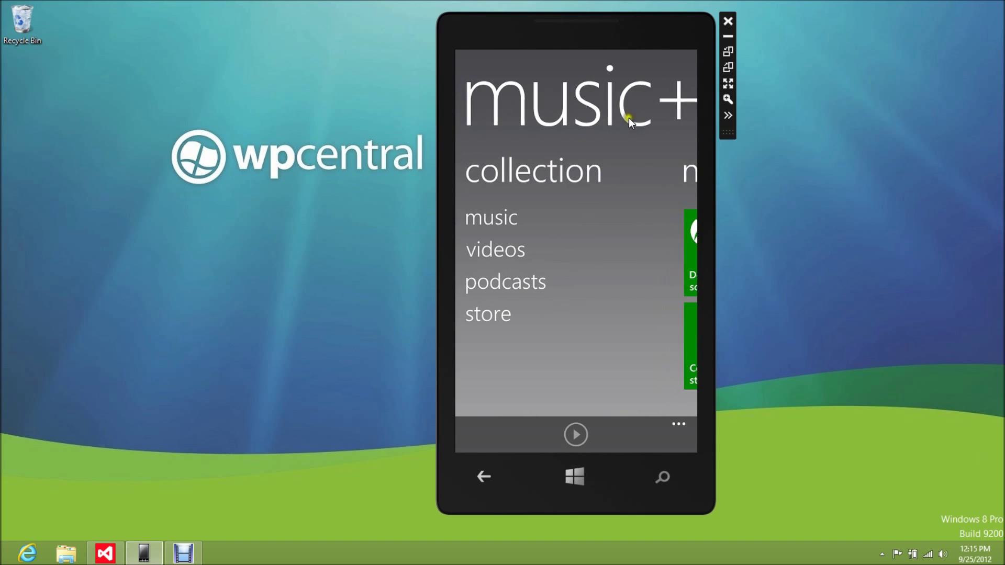
pyautogui.moveTo(611, 376); pyautogui.dragTo(493, 371)
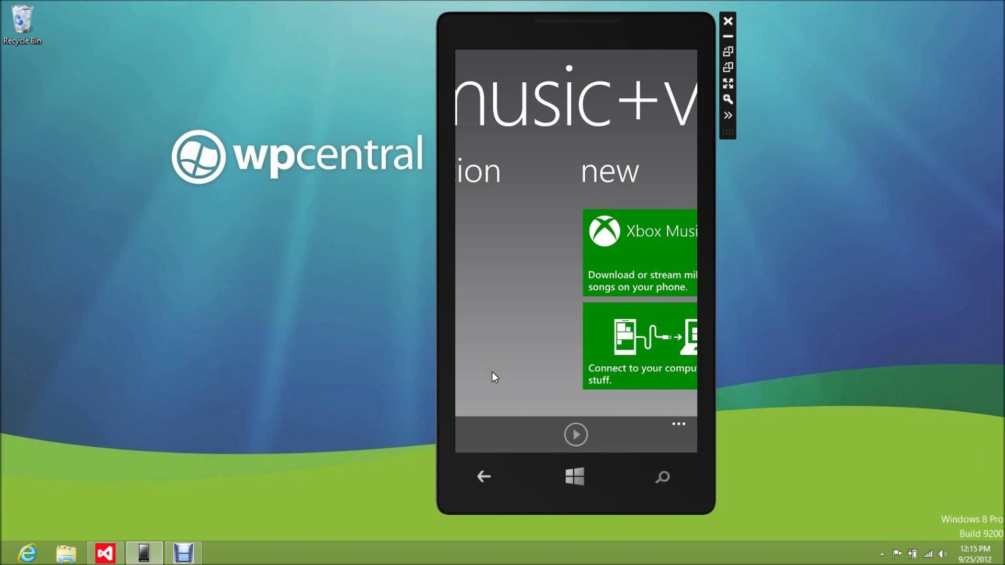
pyautogui.moveTo(644, 391); pyautogui.dragTo(452, 376)
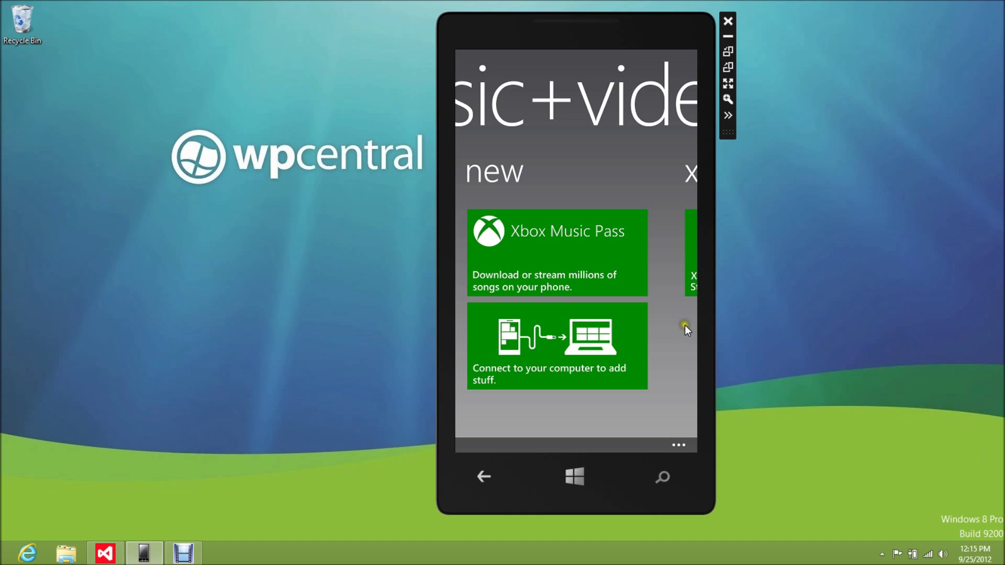
pyautogui.moveTo(685, 325); pyautogui.dragTo(499, 321)
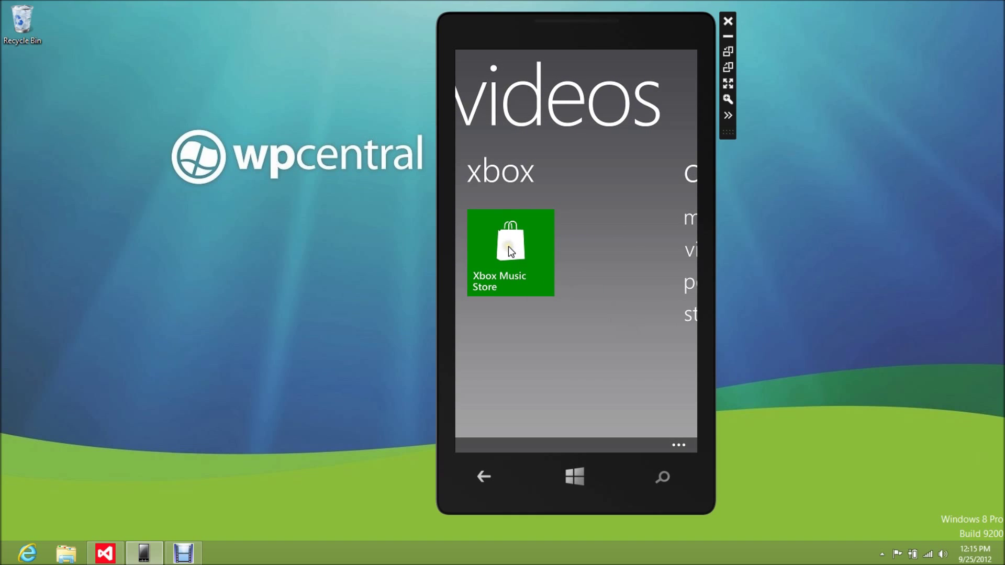
# - Browse the Xbox Music Store's new releases, top charts and genres, then return to the hub
pyautogui.click(508, 246)
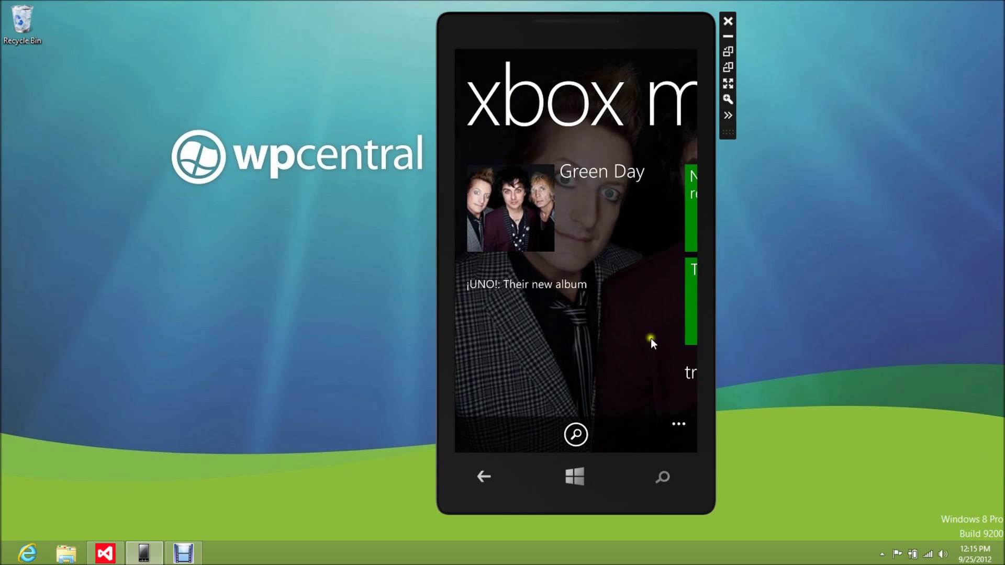
pyautogui.moveTo(651, 338); pyautogui.dragTo(475, 346)
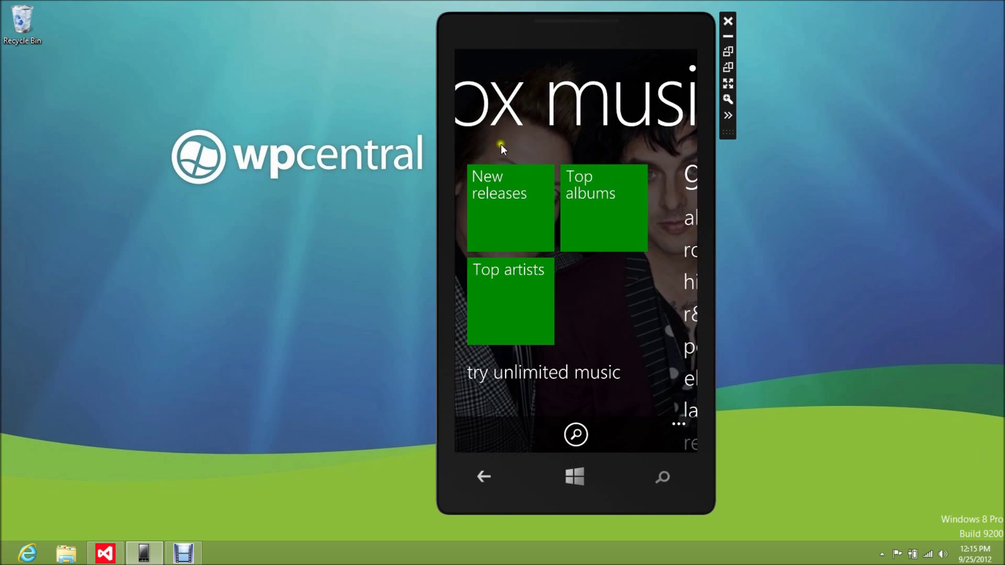
pyautogui.moveTo(683, 118); pyautogui.dragTo(620, 106)
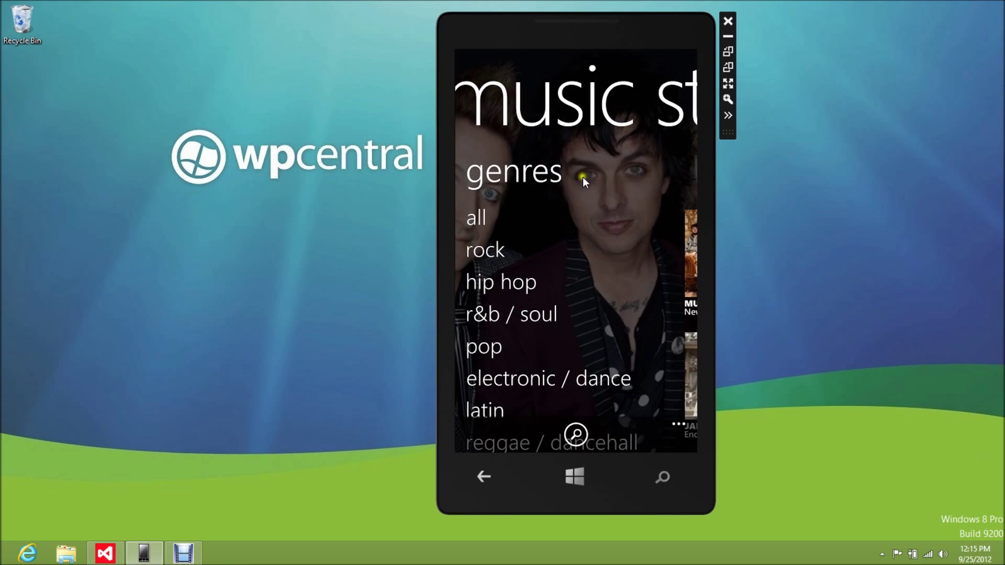
pyautogui.click(483, 477)
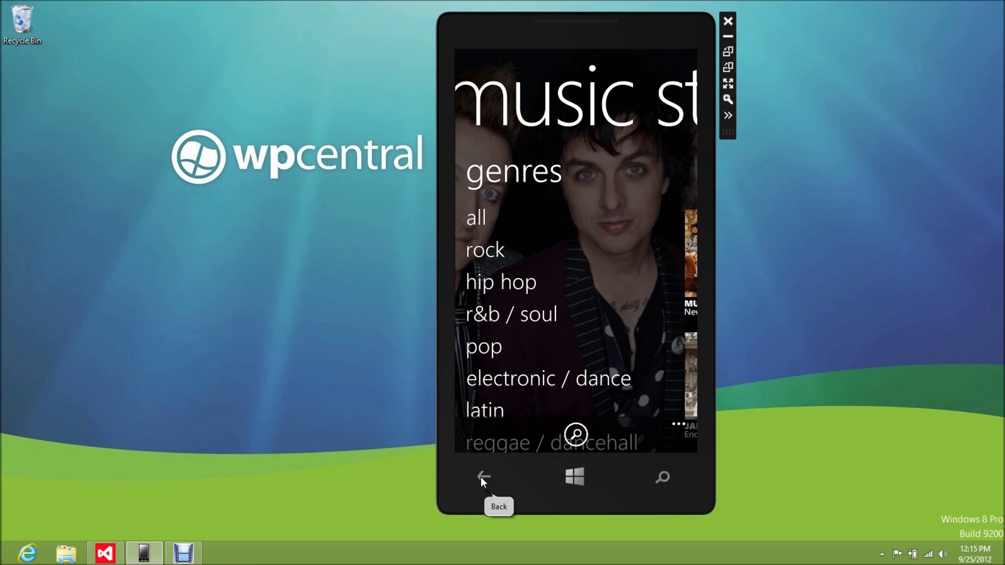
pyautogui.click(677, 446)
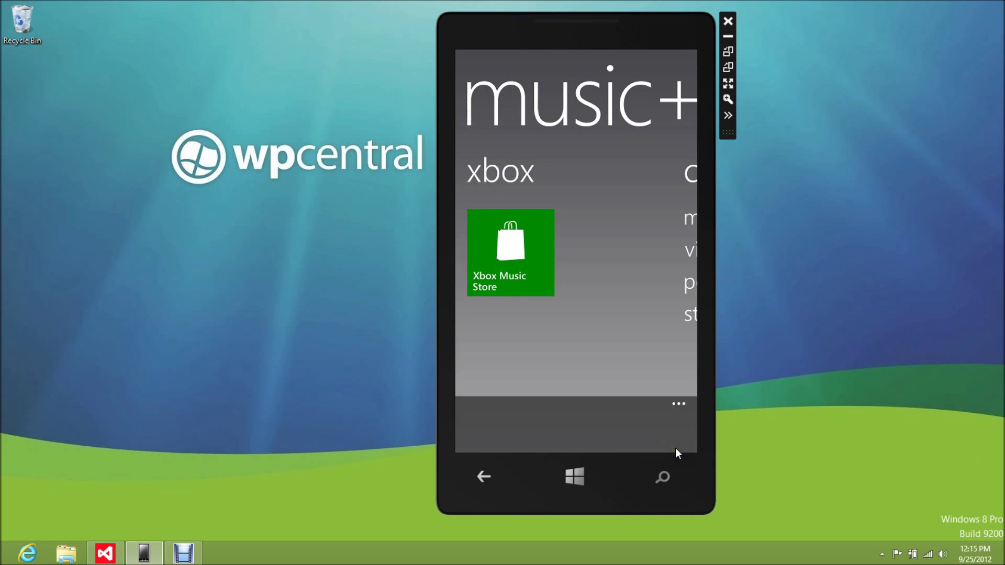
# - Review Music+Videos settings and the Xbox Music account web page, then return to the hub
pyautogui.click(498, 388)
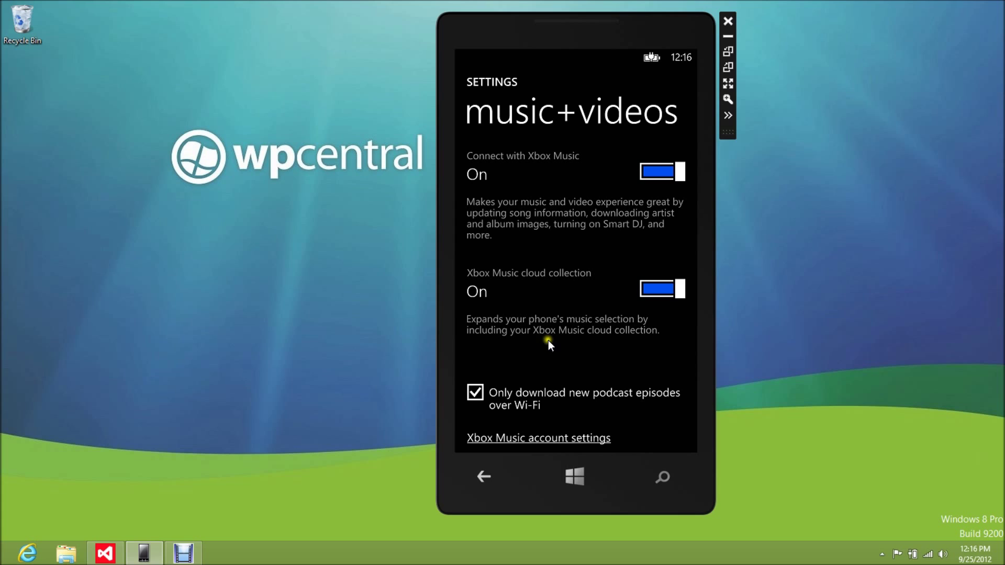
pyautogui.moveTo(549, 340); pyautogui.dragTo(558, 270)
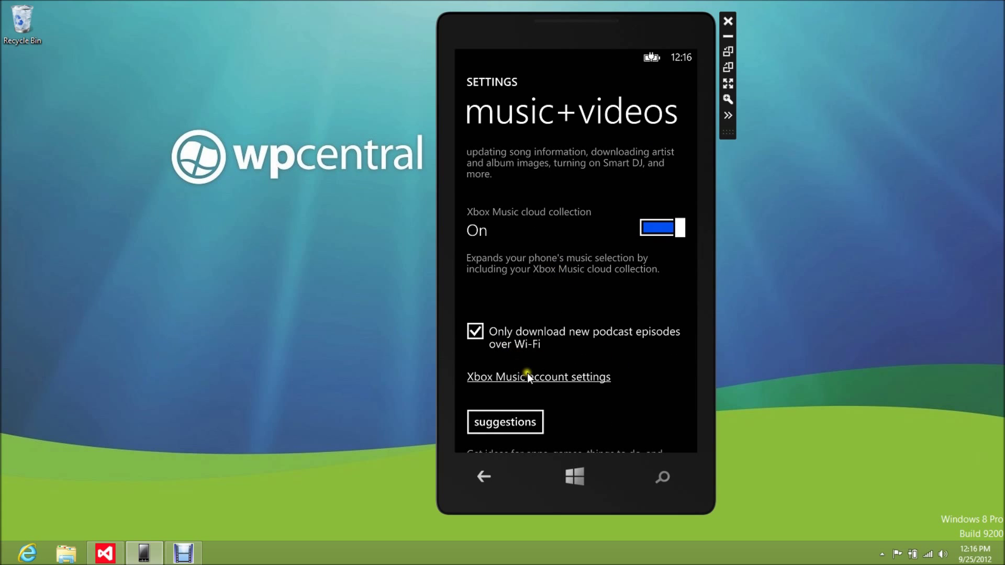
pyautogui.moveTo(576, 350); pyautogui.dragTo(587, 270)
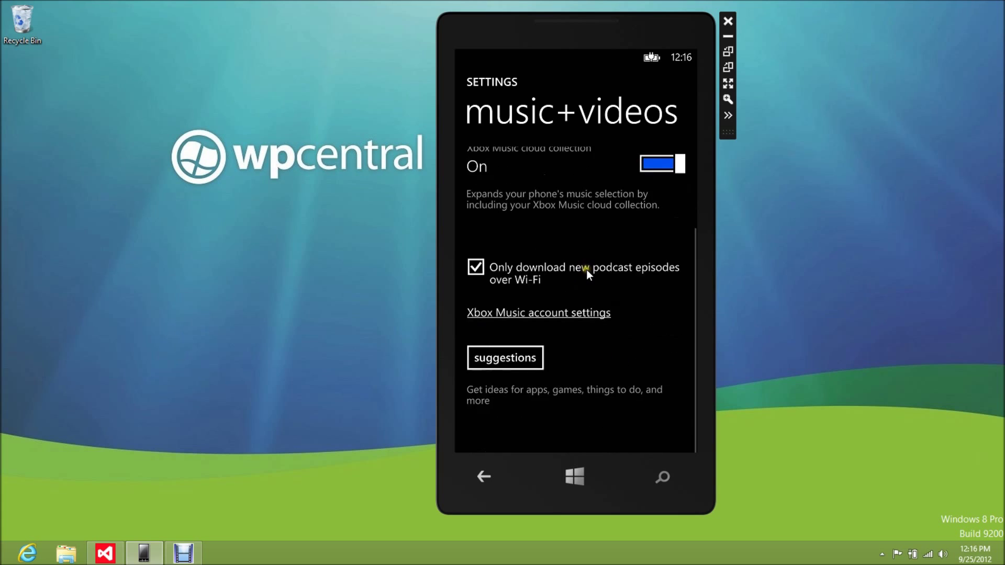
pyautogui.click(569, 313)
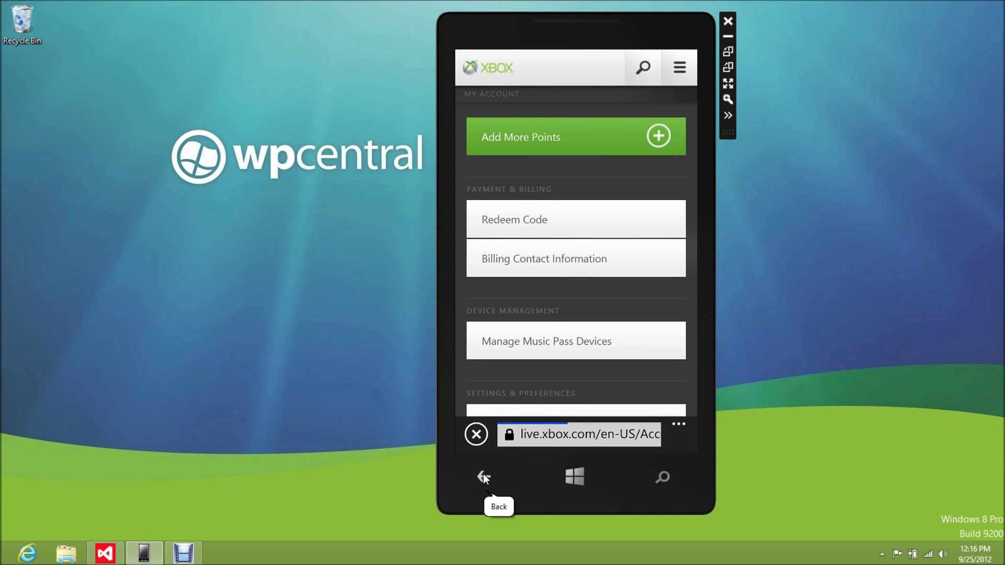
pyautogui.click(483, 475)
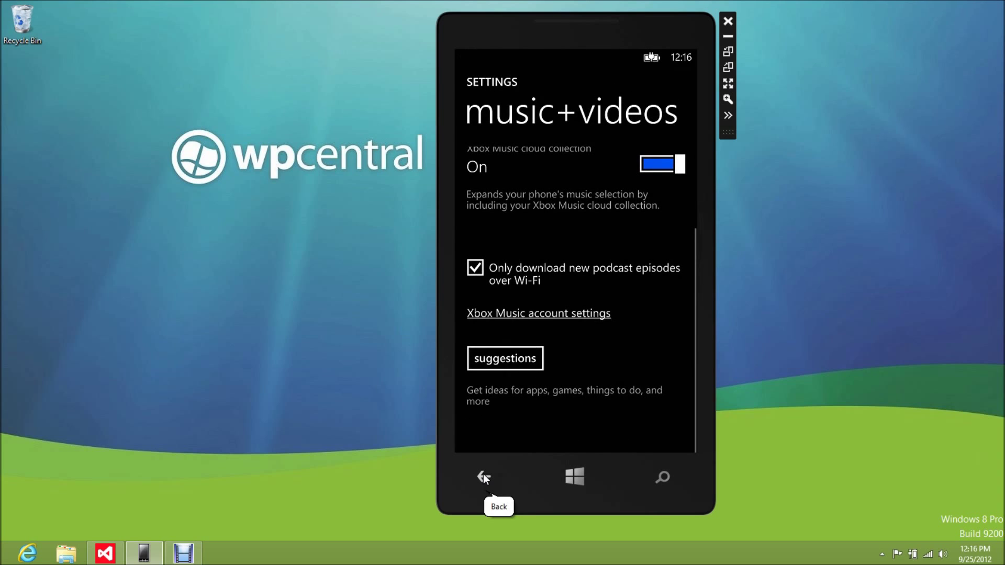
pyautogui.click(483, 475)
# - Check the empty video collection, then move the hub to the new section
pyautogui.moveTo(591, 361); pyautogui.dragTo(427, 378)
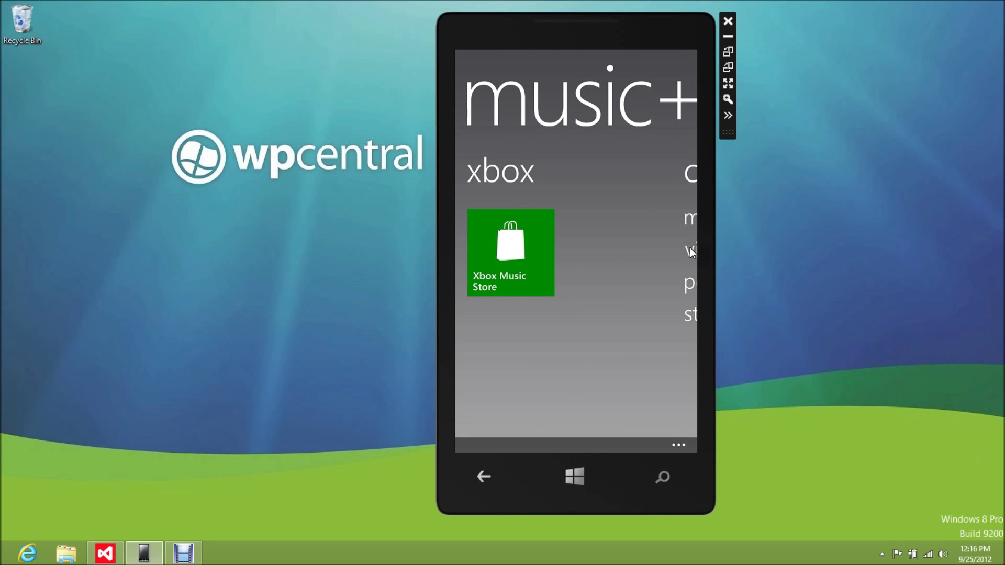
pyautogui.moveTo(690, 247); pyautogui.dragTo(474, 289)
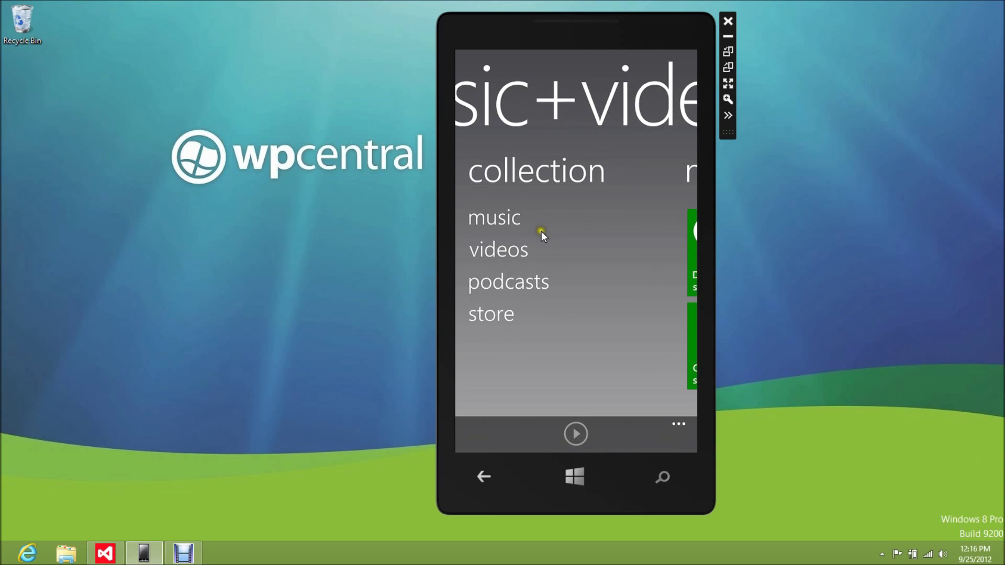
pyautogui.click(504, 251)
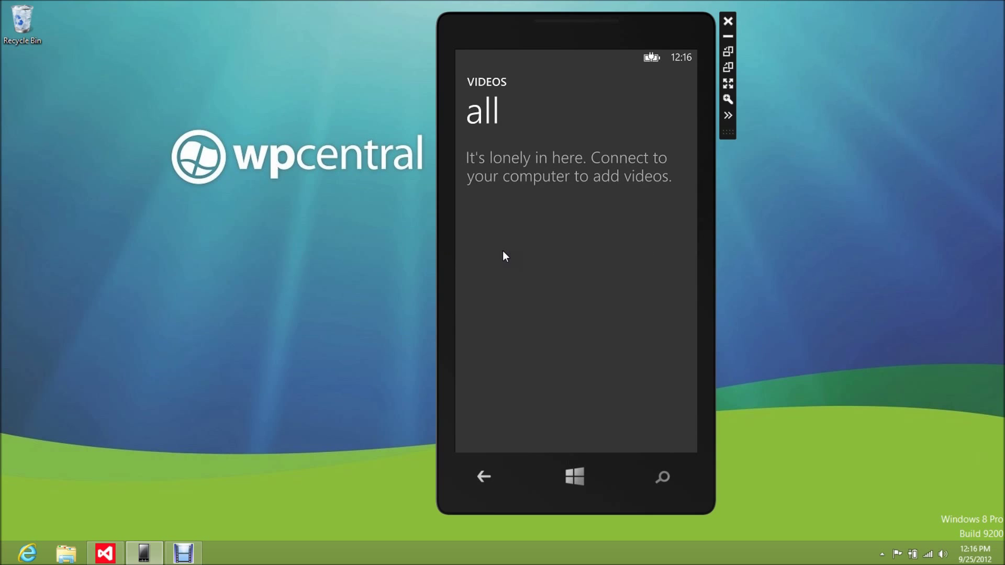
pyautogui.click(483, 474)
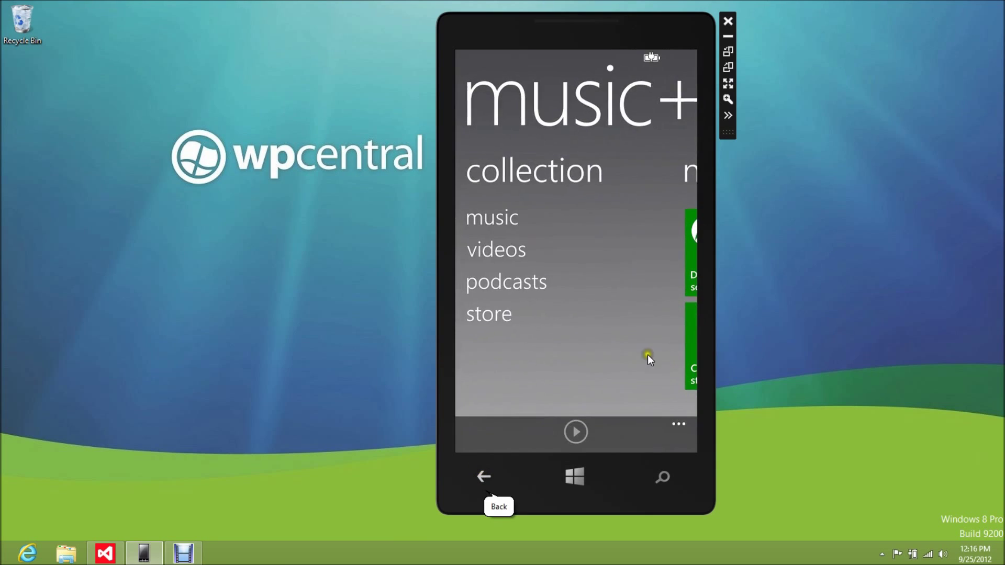
pyautogui.moveTo(528, 338); pyautogui.dragTo(499, 343)
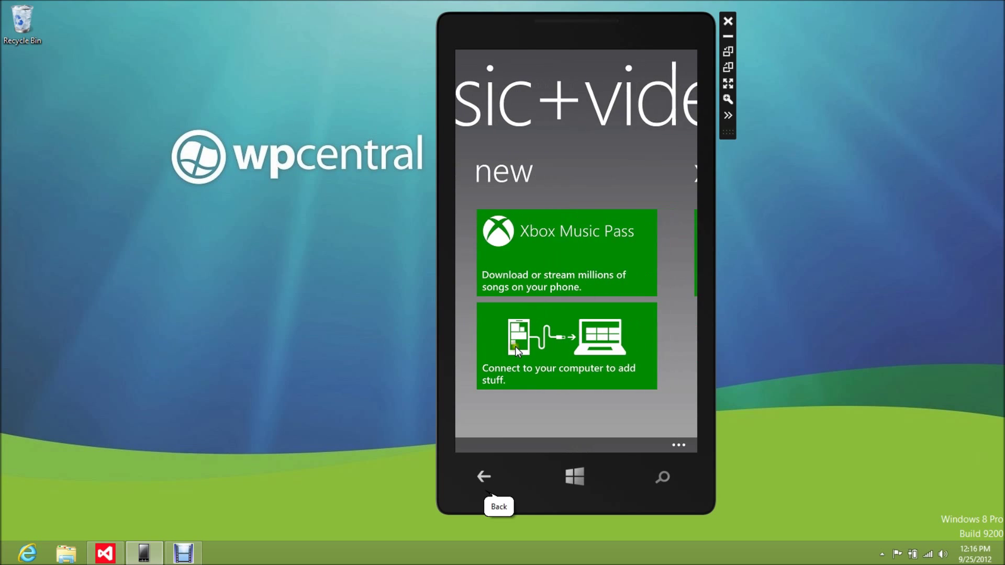
# - Leave Music+Videos and launch Internet Explorer from the app list
pyautogui.click(484, 476)
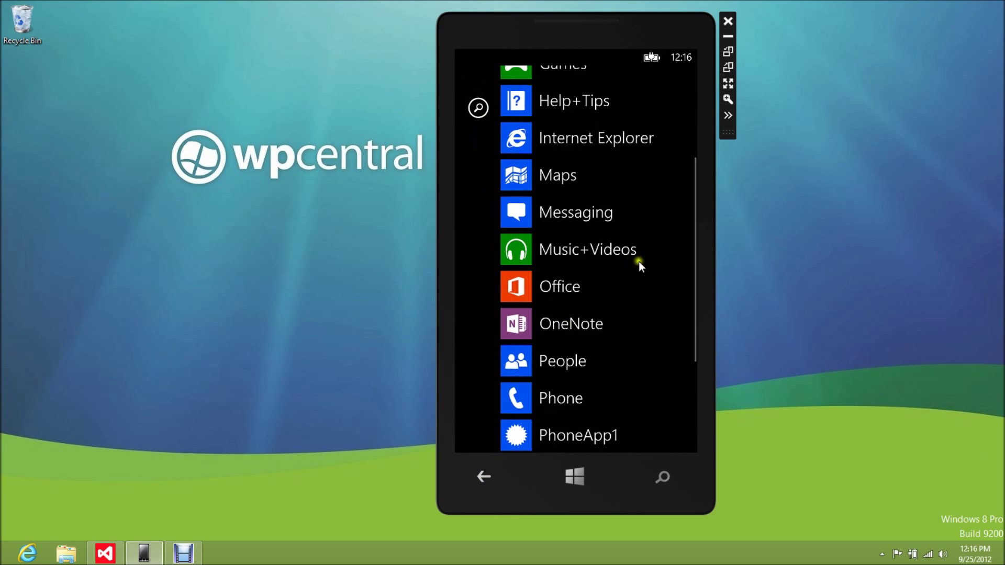
pyautogui.moveTo(650, 278); pyautogui.dragTo(653, 367)
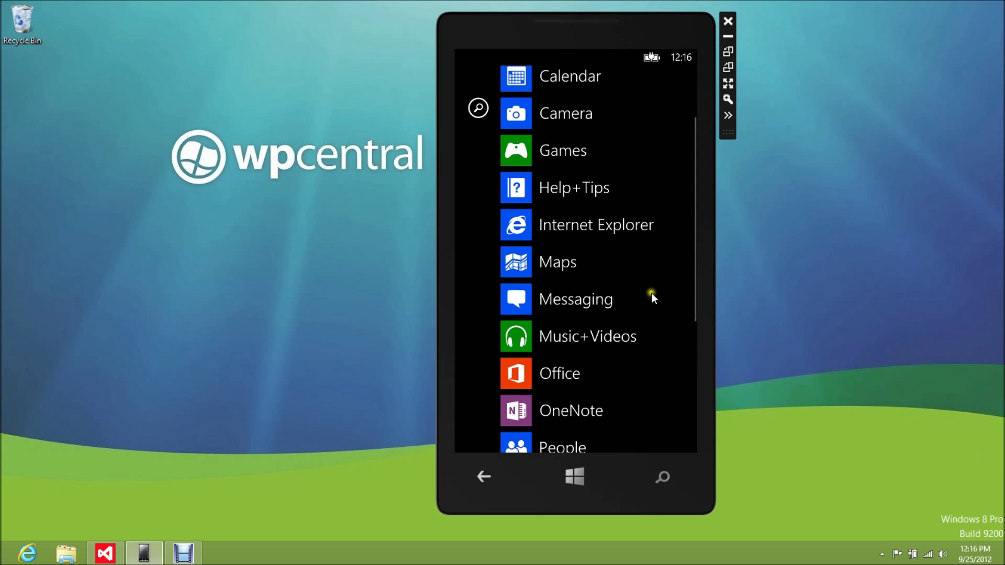
pyautogui.moveTo(651, 294); pyautogui.dragTo(653, 330)
pyautogui.click(622, 254)
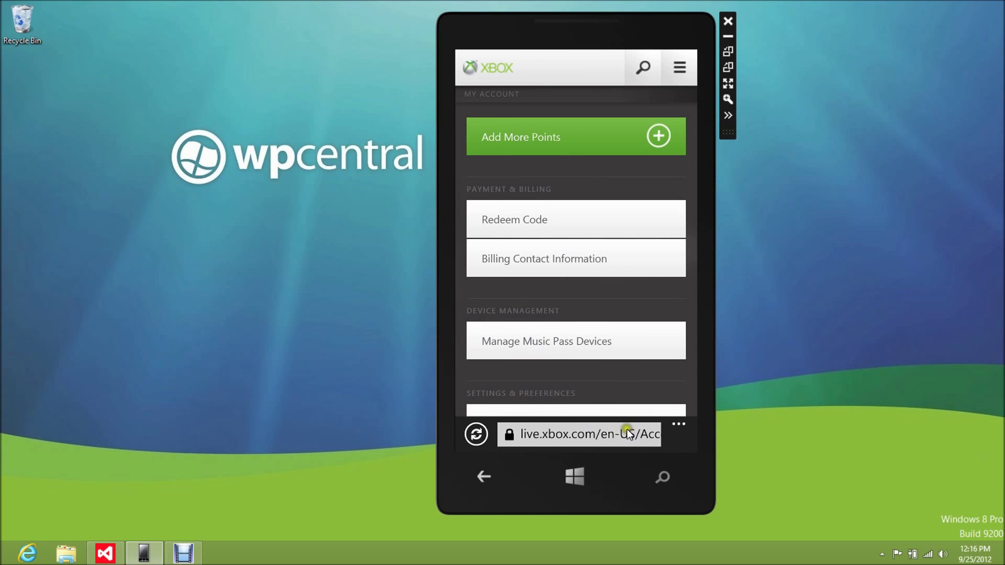
# - Enter 'wp' in the address bar and load the suggested wpcentral website
pyautogui.click(629, 433)
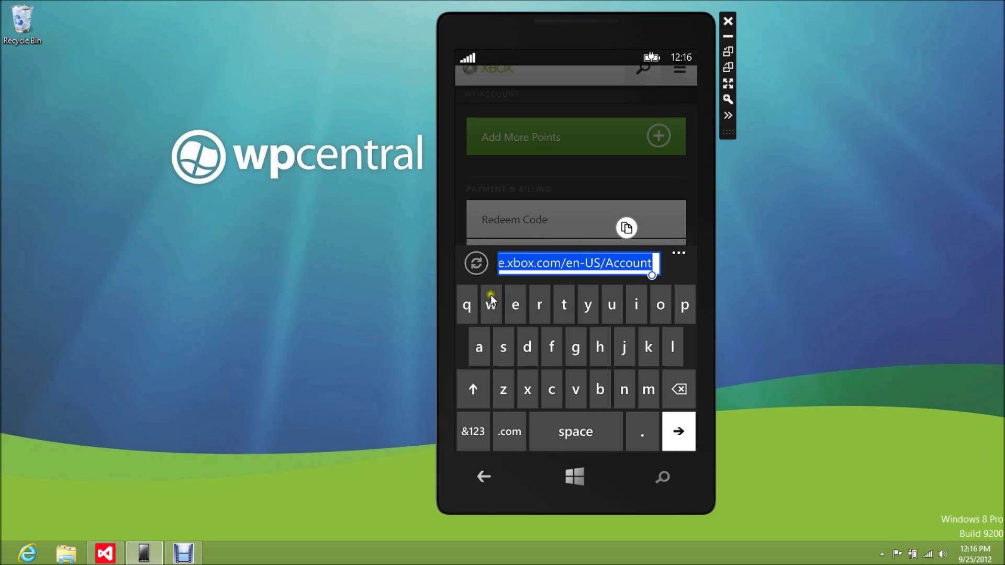
pyautogui.click(491, 305)
pyautogui.click(683, 305)
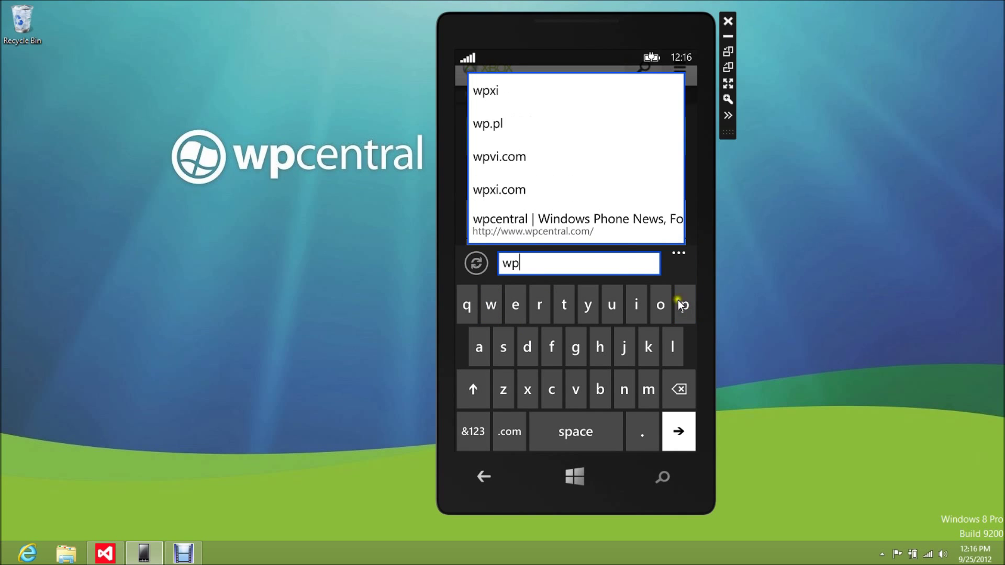
pyautogui.click(589, 224)
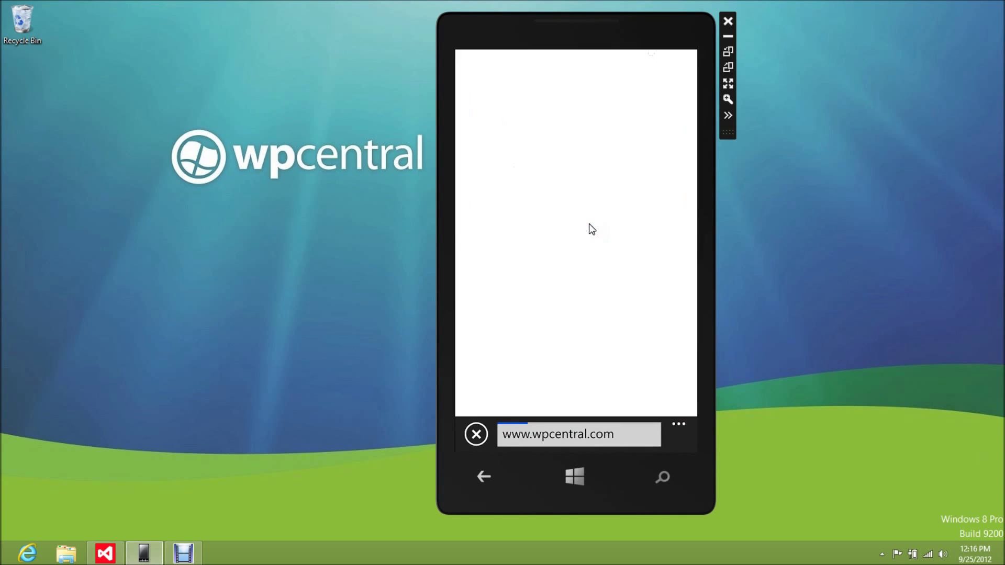
# - Expand the browser's app bar and bring up the open tabs view
pyautogui.click(680, 426)
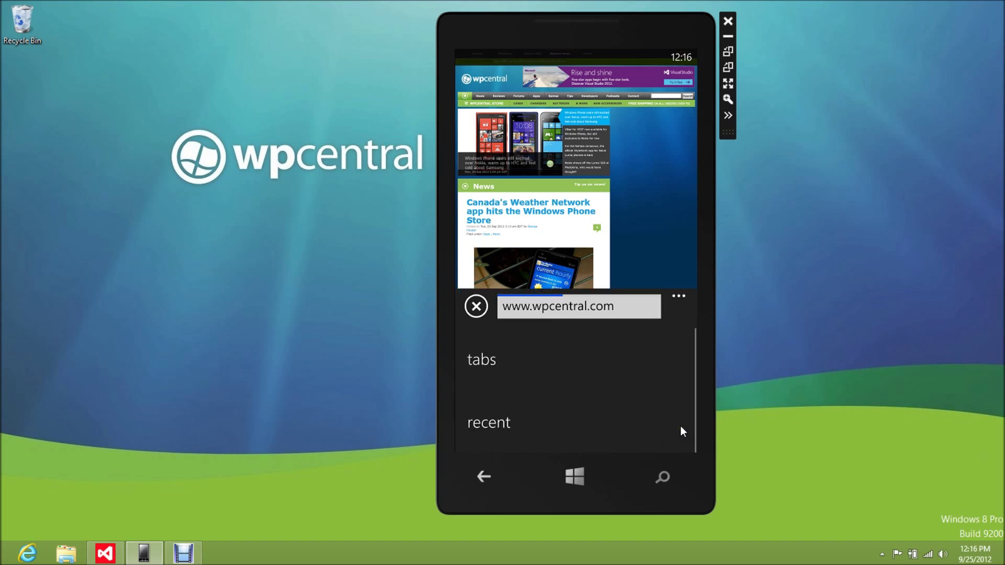
pyautogui.moveTo(654, 339)
pyautogui.mouseDown()
pyautogui.moveTo(665, 288)
pyautogui.moveTo(668, 299)
pyautogui.mouseUp()
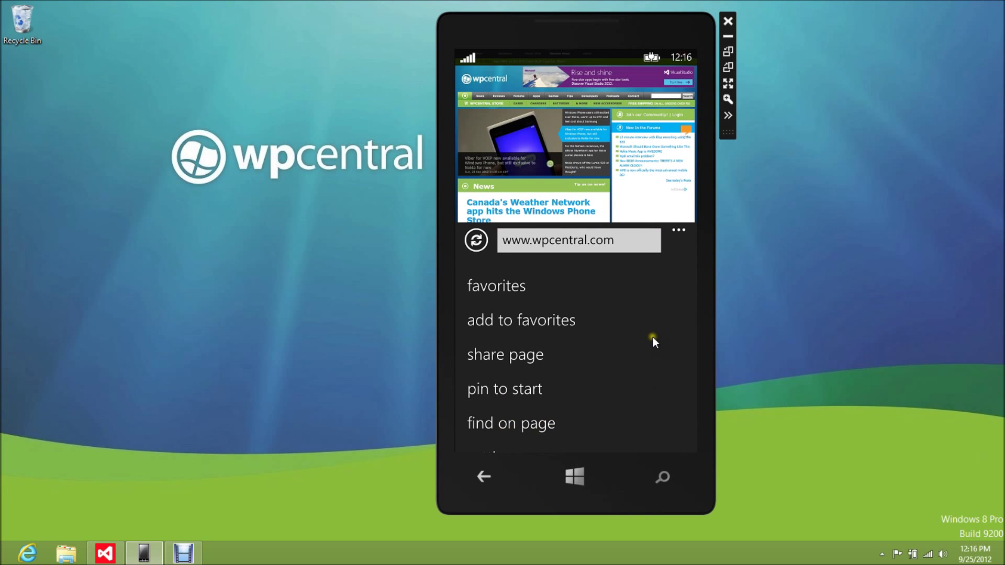
pyautogui.moveTo(653, 341); pyautogui.dragTo(654, 403)
pyautogui.moveTo(668, 348); pyautogui.dragTo(668, 396)
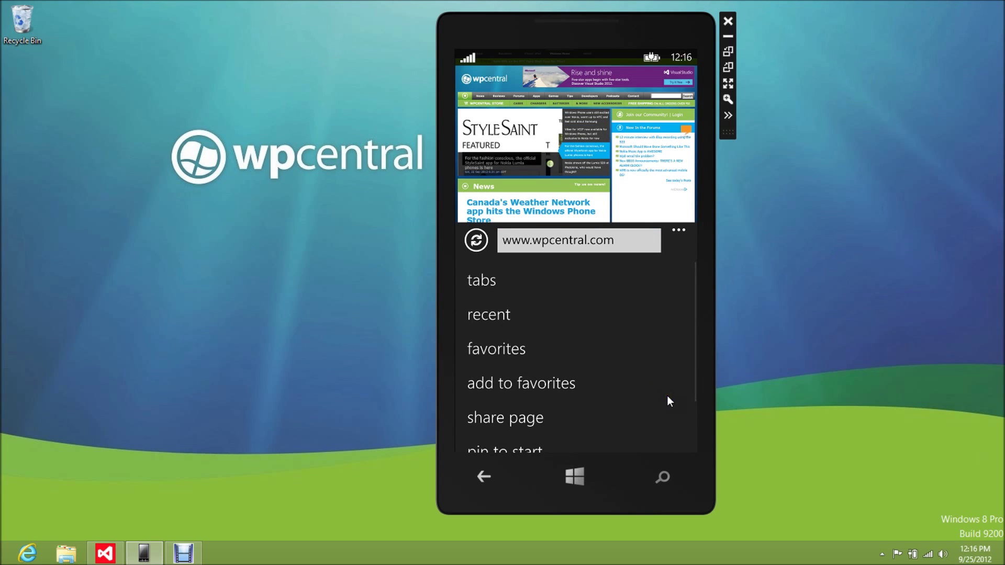
pyautogui.click(481, 279)
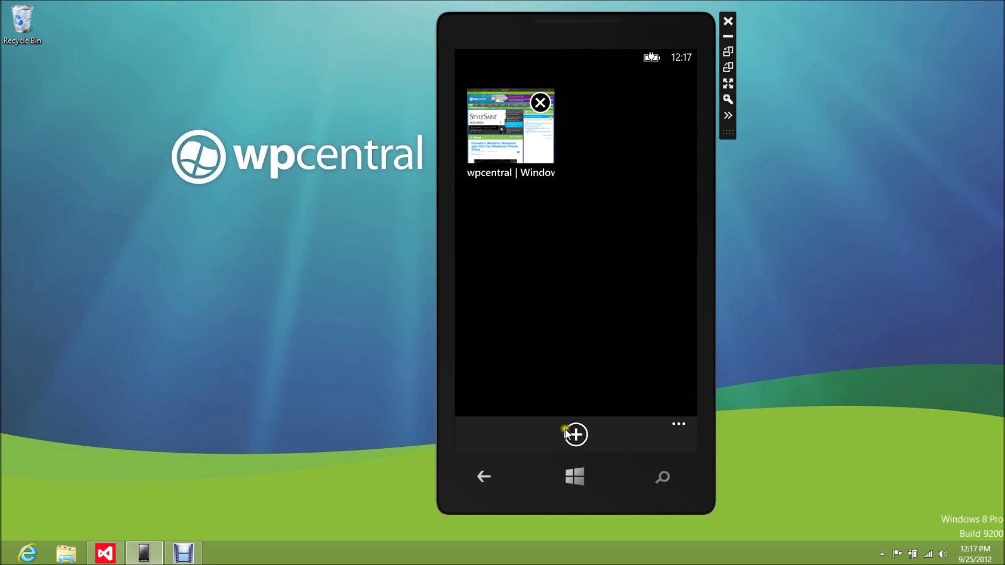
# - Read the Canada's Weather Network article from the wpcentral tab, back out, and go to Start
pyautogui.click(483, 477)
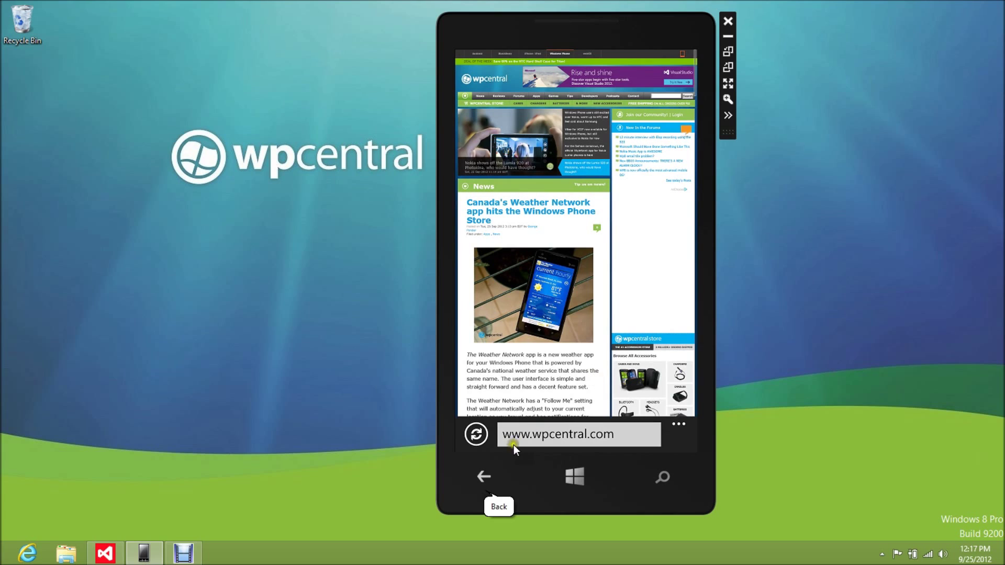
pyautogui.click(523, 207)
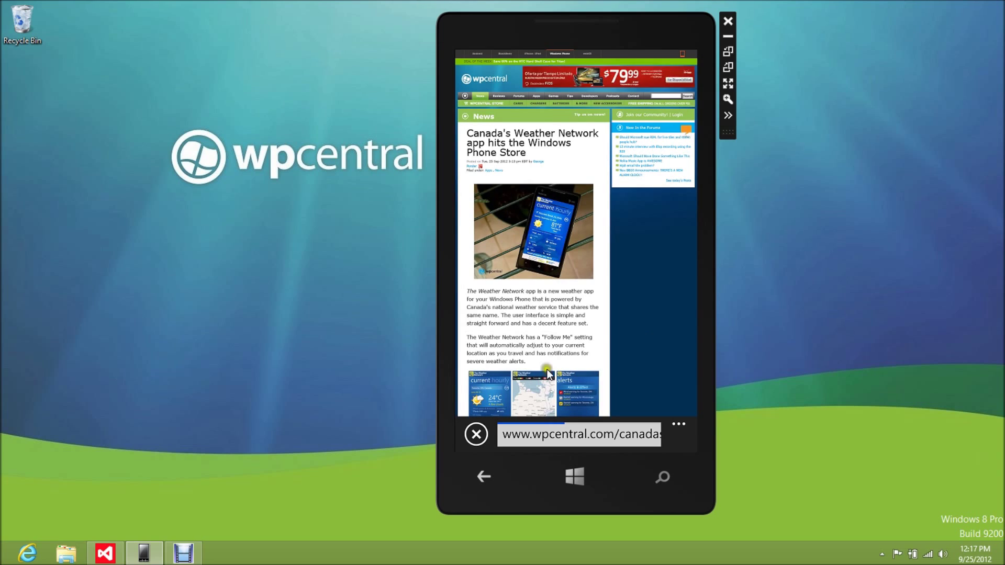
pyautogui.click(476, 476)
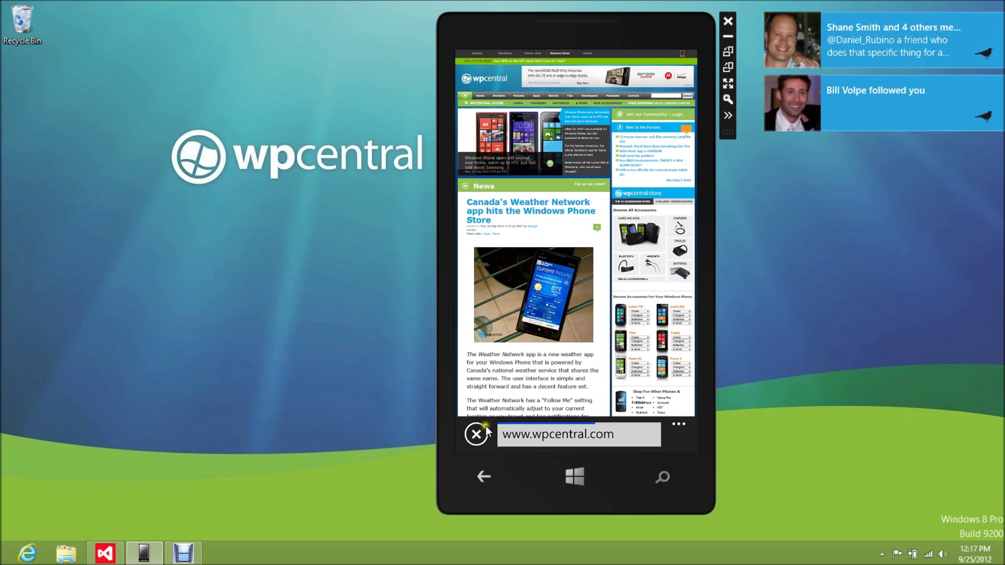
pyautogui.click(484, 478)
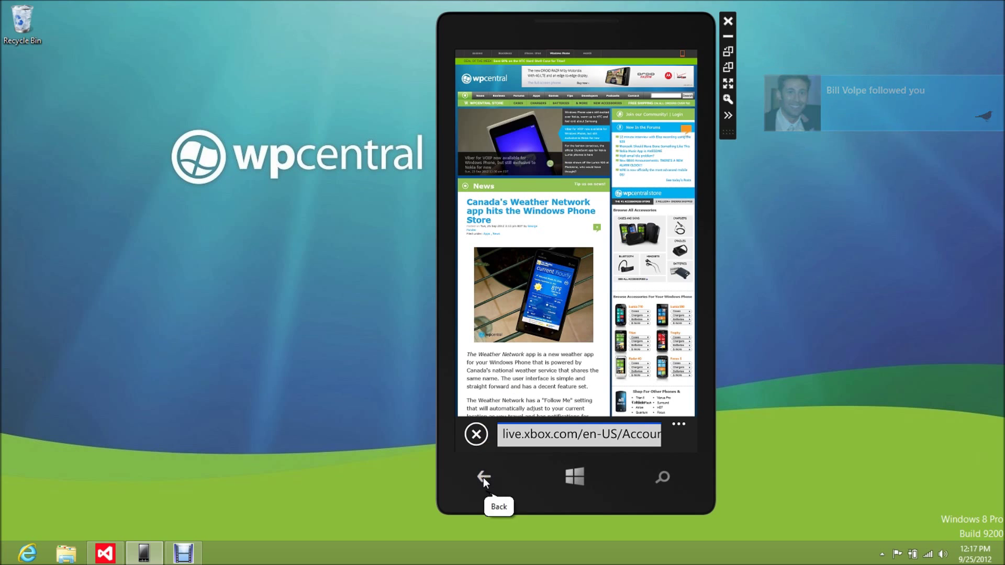
pyautogui.click(579, 471)
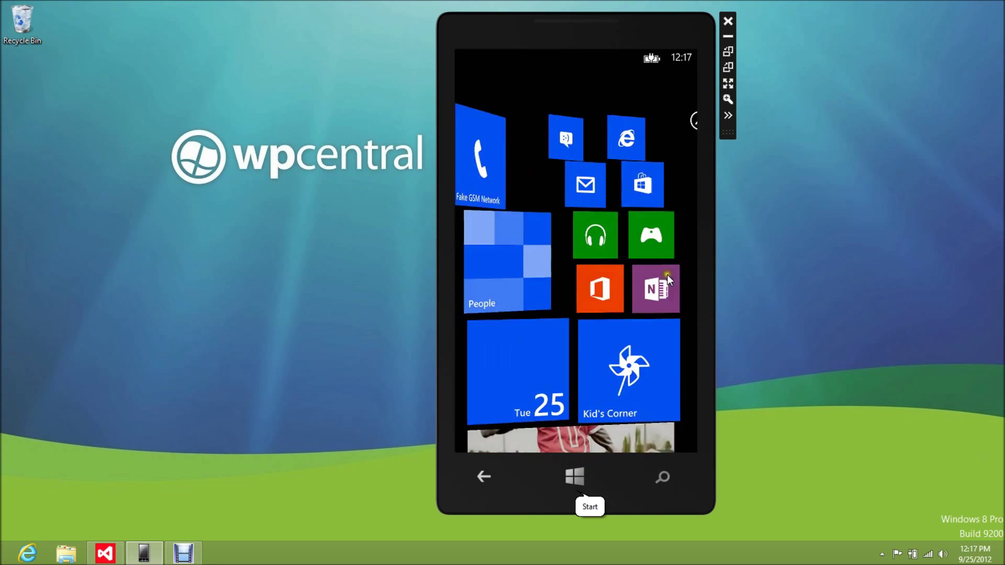
# - Launch the Camera from the app list and allow it to use location
pyautogui.moveTo(675, 275); pyautogui.dragTo(422, 263)
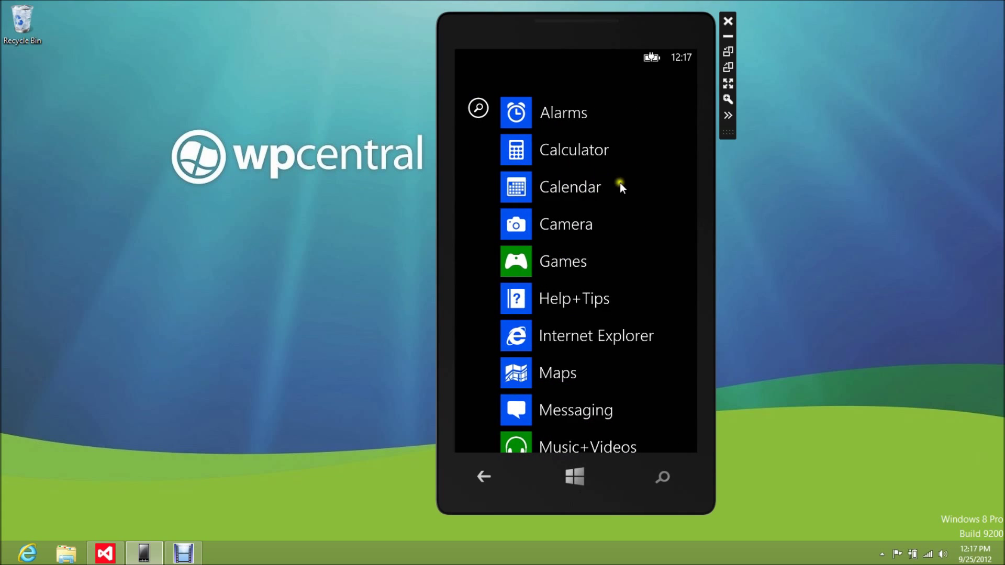
pyautogui.click(576, 226)
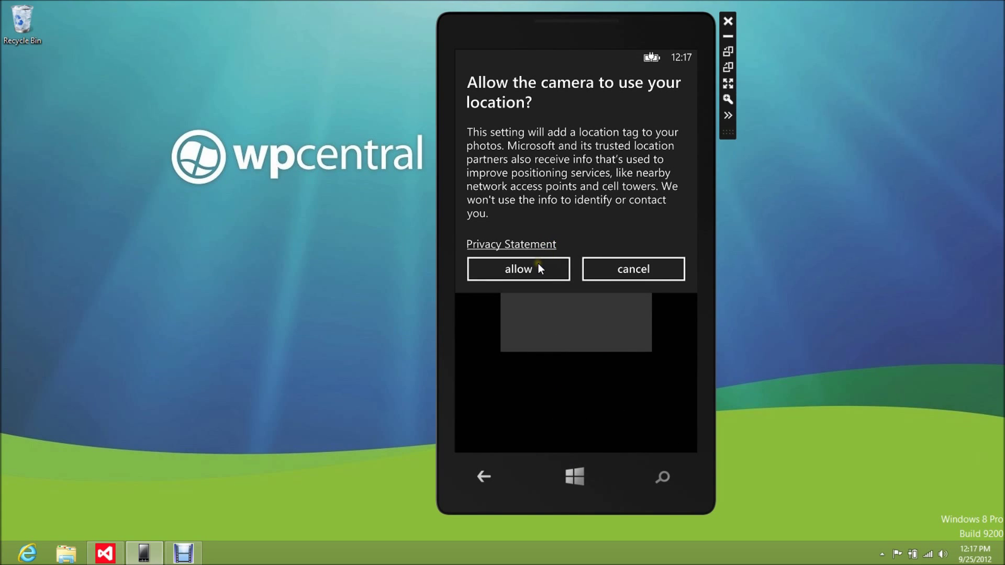
pyautogui.click(608, 259)
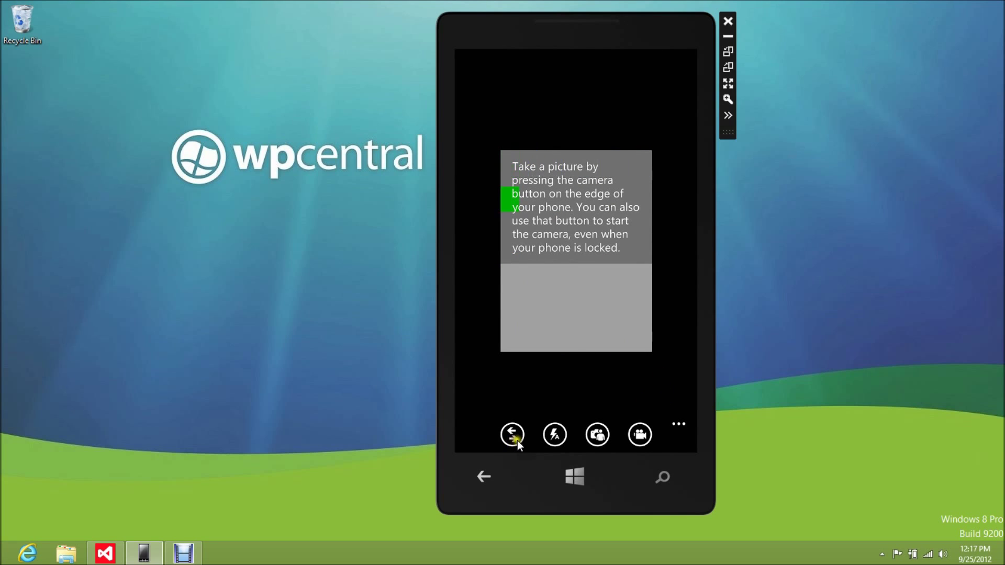
# - View the camera's lenses list with Bing Vision, then back out to the app list
pyautogui.click(680, 428)
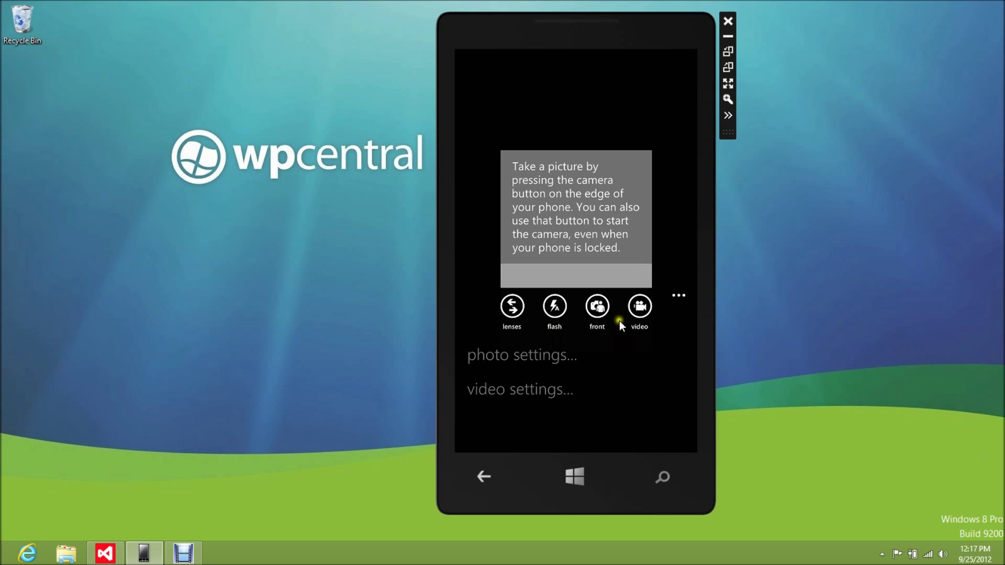
pyautogui.click(516, 319)
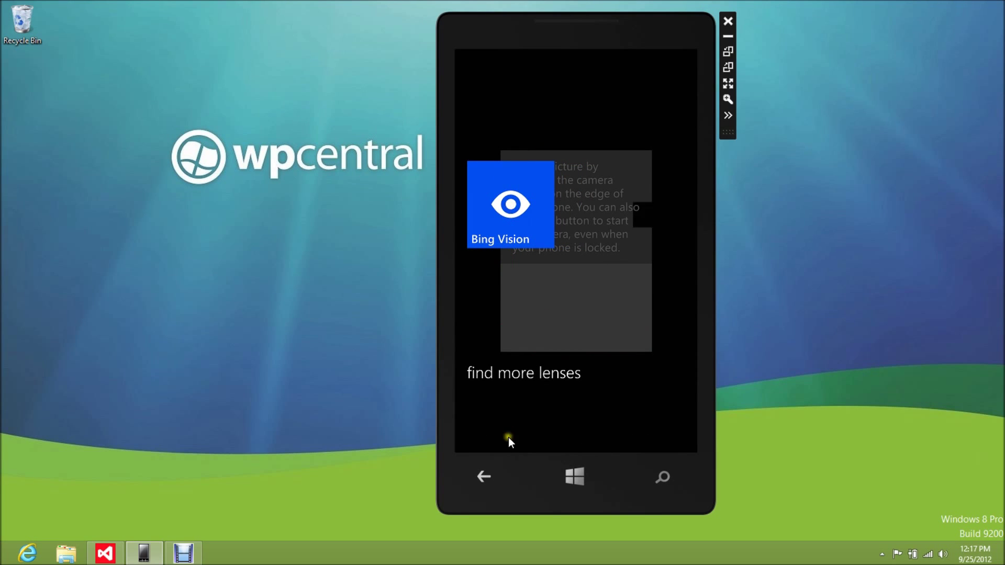
pyautogui.click(485, 479)
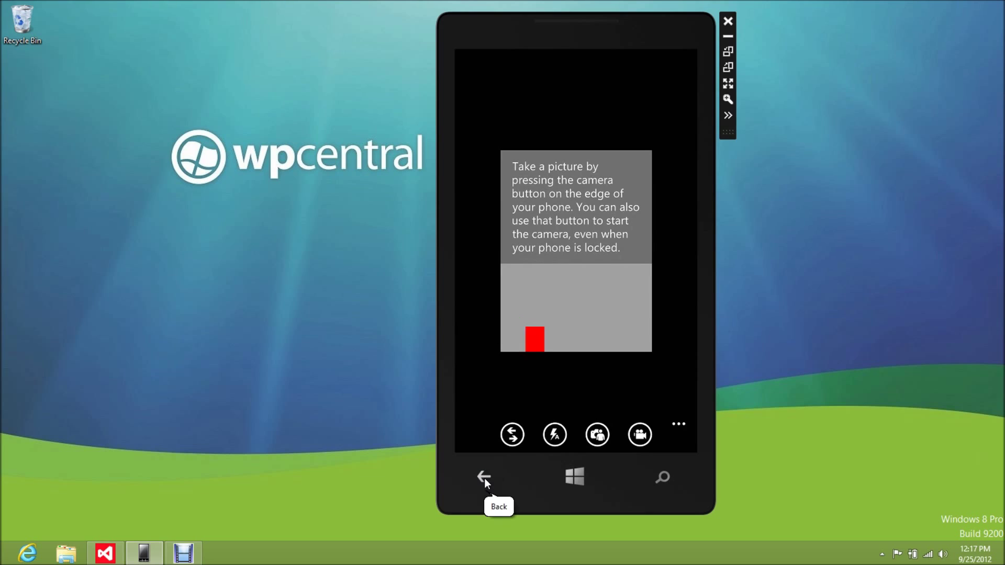
pyautogui.click(485, 479)
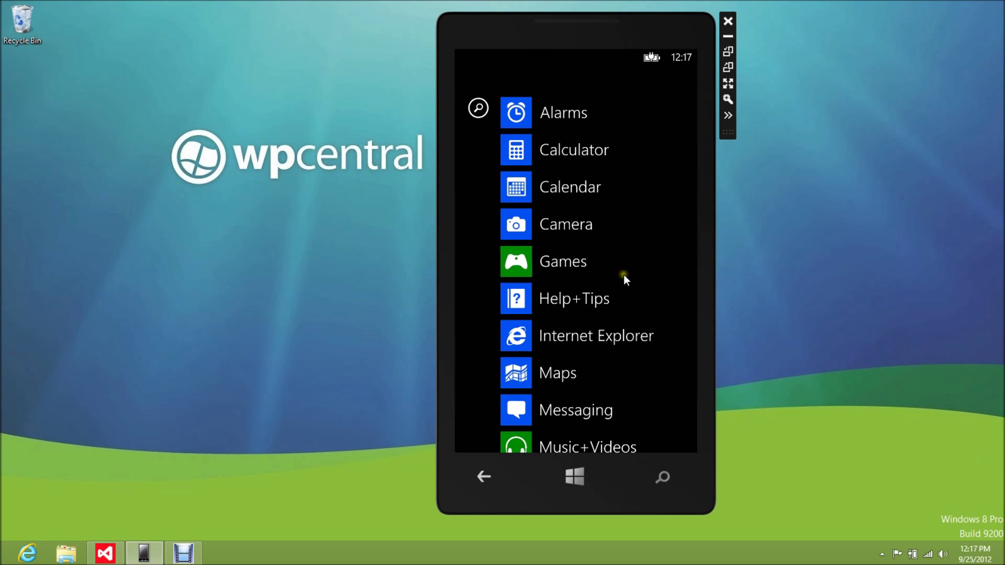
pyautogui.moveTo(625, 259)
pyautogui.mouseDown()
pyautogui.moveTo(641, 191)
pyautogui.moveTo(638, 276)
pyautogui.mouseUp()
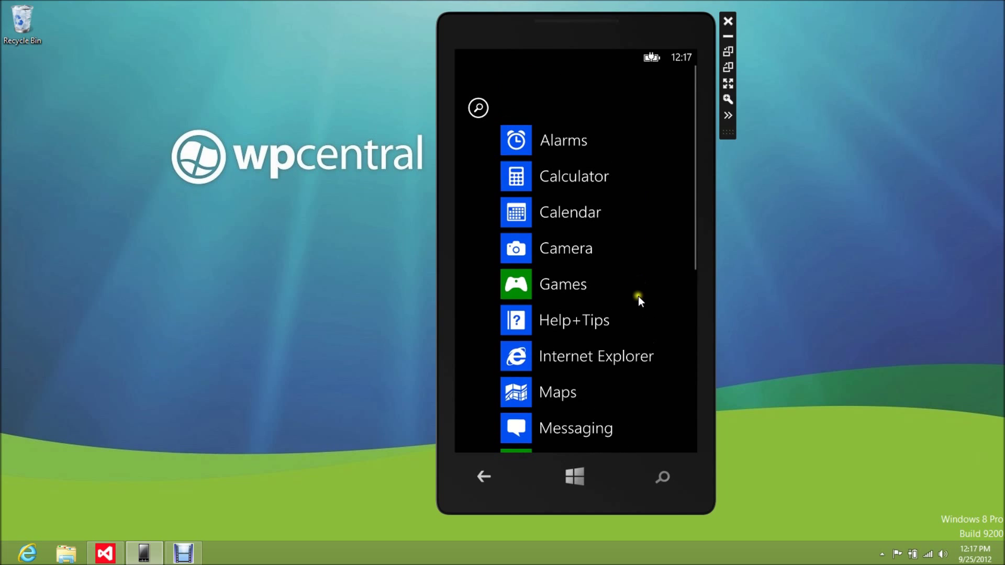
pyautogui.moveTo(626, 352); pyautogui.dragTo(641, 206)
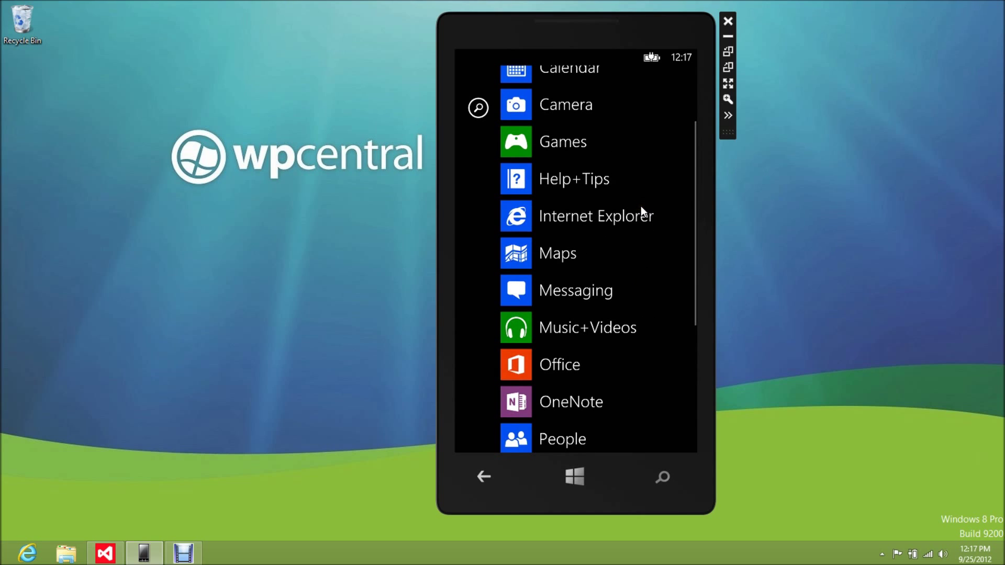
pyautogui.scroll(-2, 656, 221)
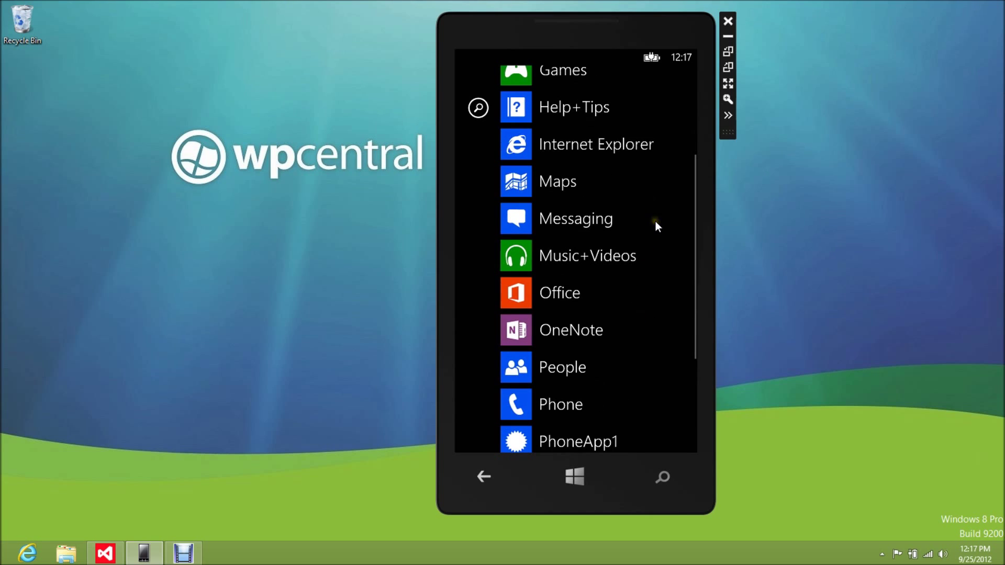
# - Go to the Start screen, scroll its tiles, and close People back to Start
pyautogui.click(576, 476)
pyautogui.scroll(-3, 644, 156)
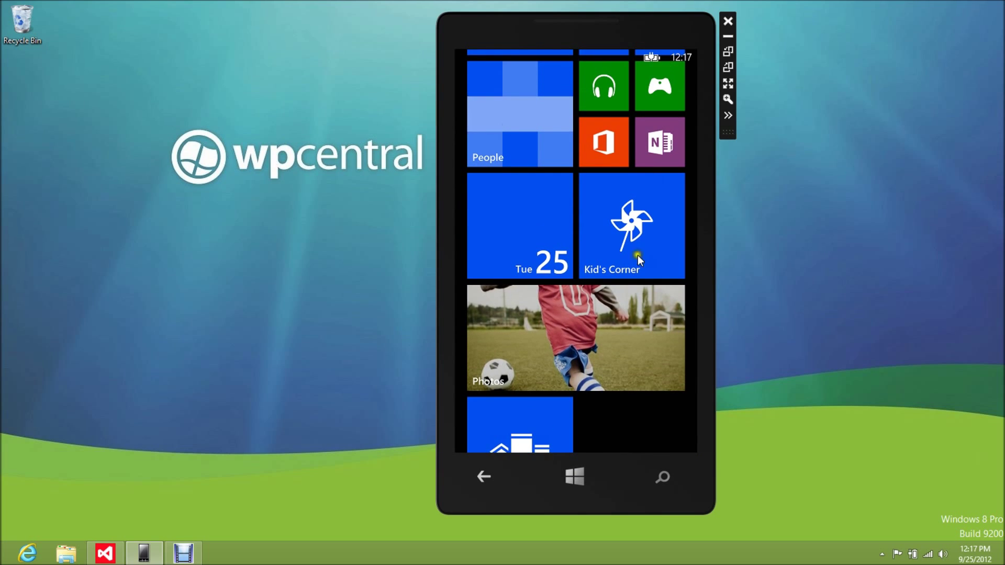
pyautogui.moveTo(637, 255)
pyautogui.mouseDown()
pyautogui.moveTo(654, 187)
pyautogui.moveTo(653, 313)
pyautogui.mouseUp()
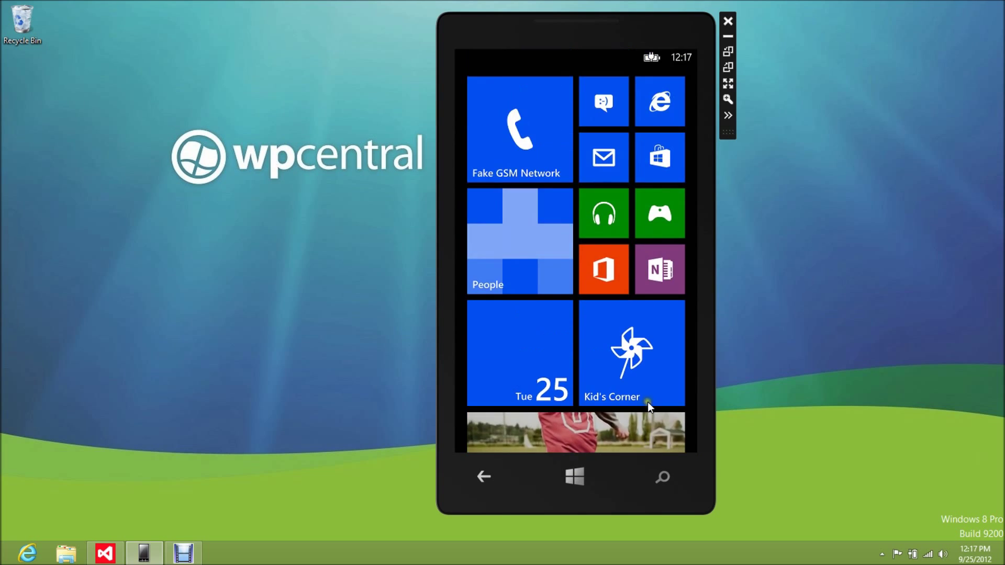
pyautogui.moveTo(592, 257); pyautogui.dragTo(587, 303)
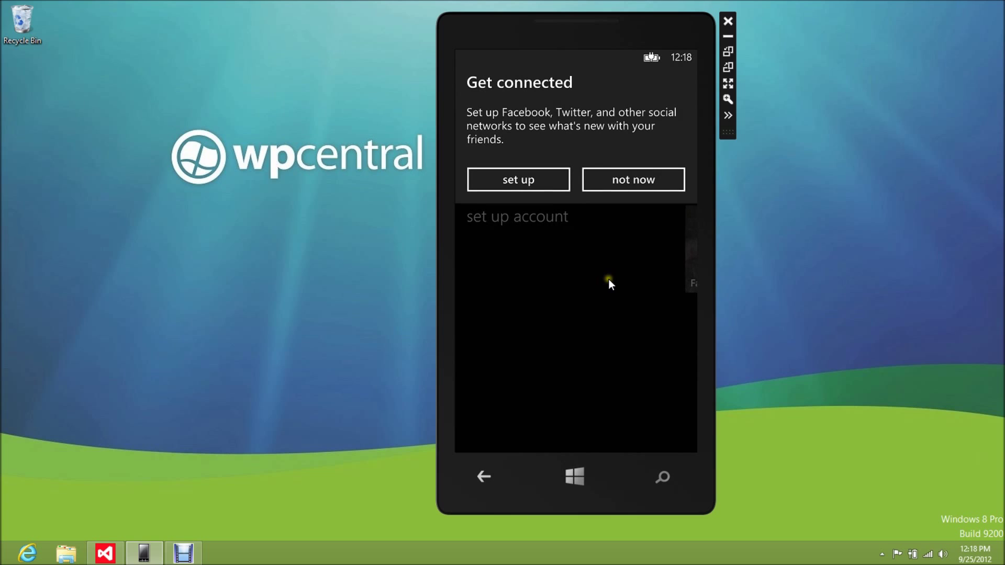
pyautogui.click(576, 476)
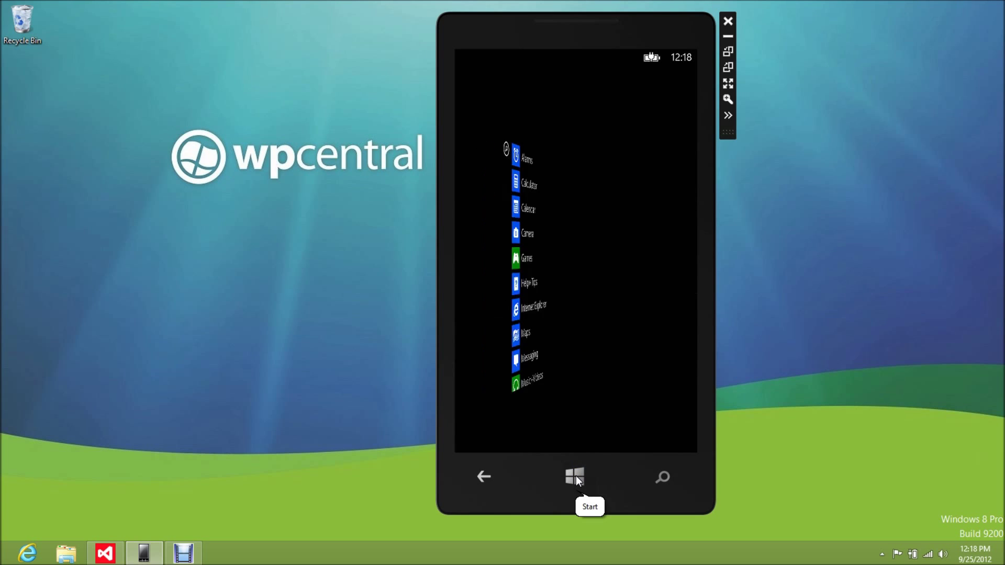